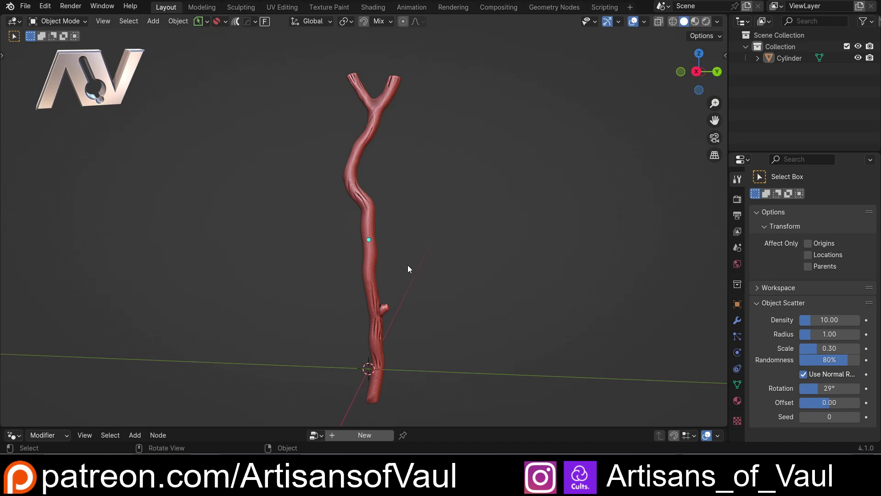
{"action": "middle_click_drag", "start_coordinate": [407, 265], "coordinate": [408, 237], "text": "shift"}
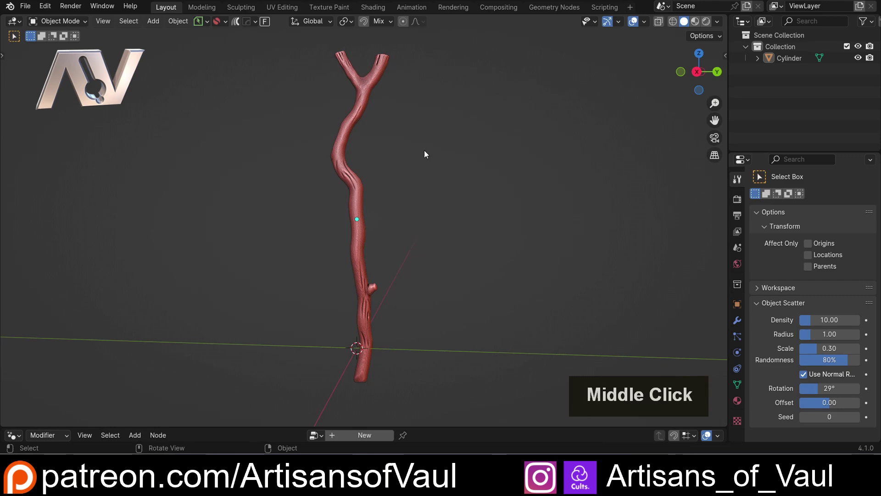
{"action": "middle_click_drag", "start_coordinate": [424, 151], "coordinate": [432, 178], "text": "shift"}
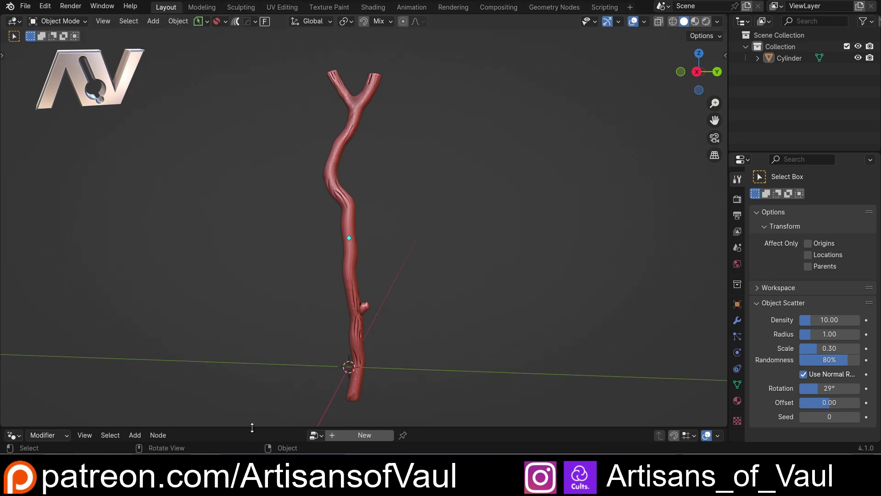
- Enlarge the editor area below the 3D viewport and switch it to the Asset Browser
{"action": "left_click_drag", "start_coordinate": [252, 426], "coordinate": [128, 239]}
{"action": "left_click", "coordinate": [63, 249]}
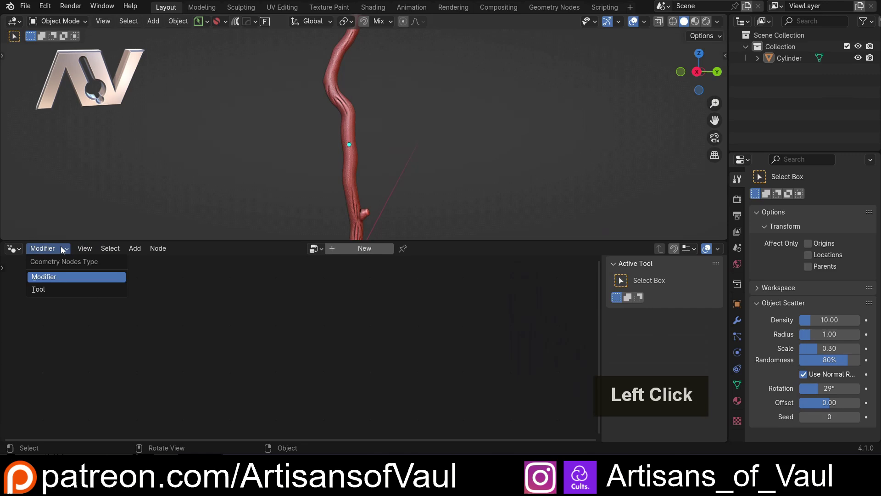
{"action": "left_click", "coordinate": [22, 249]}
{"action": "left_click", "coordinate": [353, 310]}
{"action": "scroll", "coordinate": [85, 344], "scroll_direction": "down", "scroll_amount": 1}
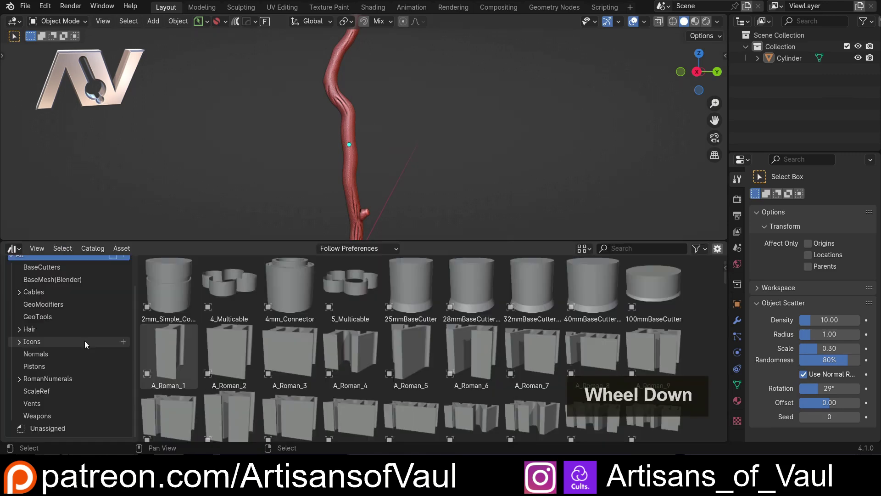
- Add the WrapMaster asset from the Unassigned catalog to the scene beside the branch, and shrink the asset area again
{"action": "left_click", "coordinate": [51, 427]}
{"action": "scroll", "coordinate": [419, 351], "scroll_direction": "down", "scroll_amount": 4}
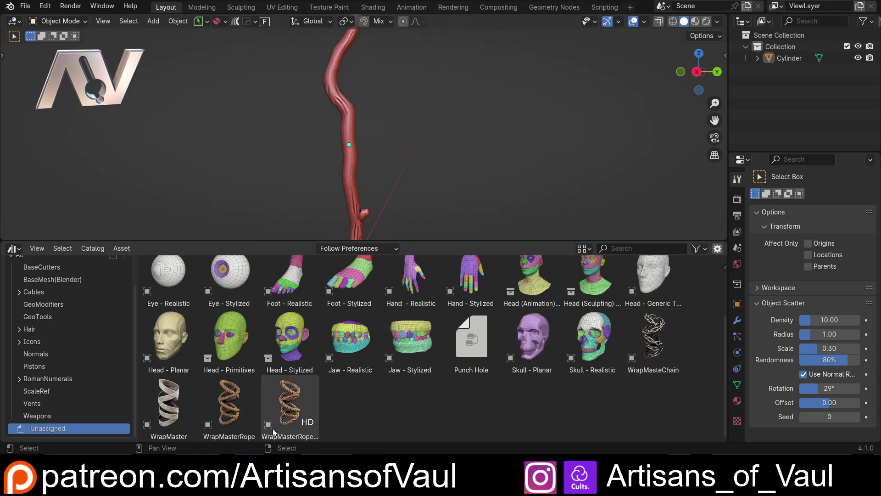
{"action": "left_click_drag", "start_coordinate": [172, 417], "coordinate": [402, 203]}
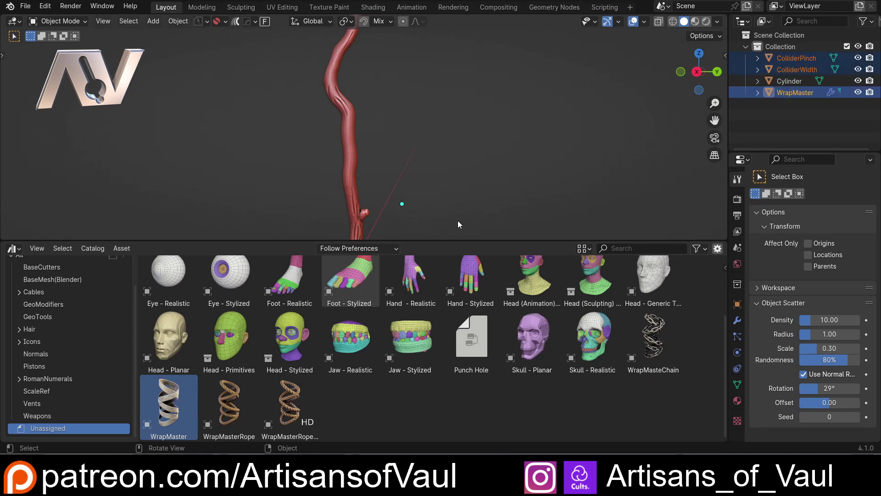
{"action": "left_click_drag", "start_coordinate": [454, 239], "coordinate": [457, 427]}
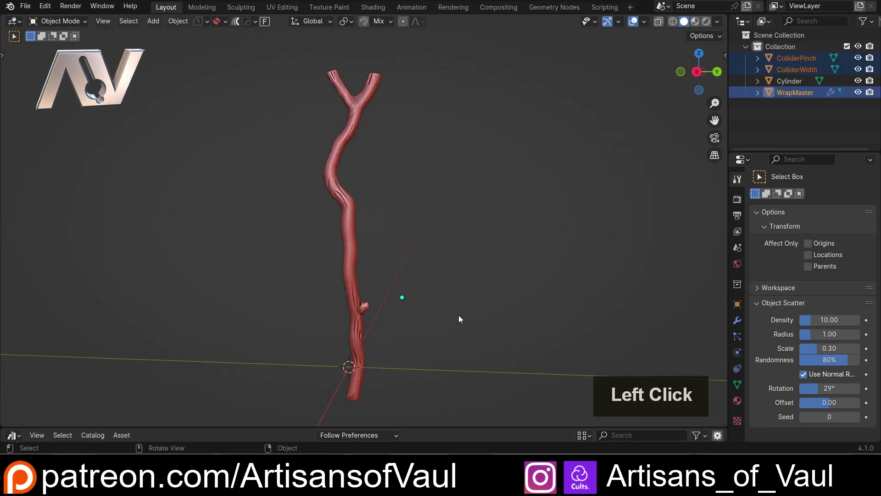
- Scale the imported WrapMaster objects up to a visible size and move them close to the branch
{"action": "key", "text": "s"}
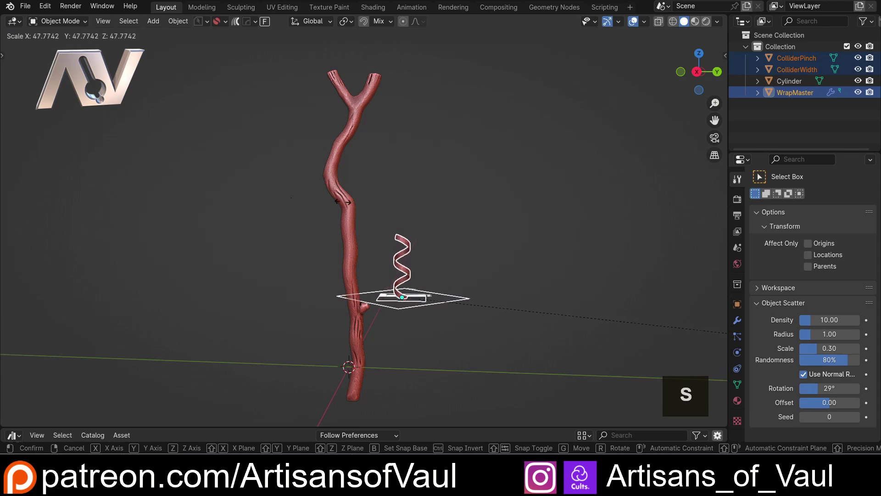
{"action": "left_click", "coordinate": [474, 221]}
{"action": "middle_click_drag", "start_coordinate": [474, 221], "coordinate": [544, 240]}
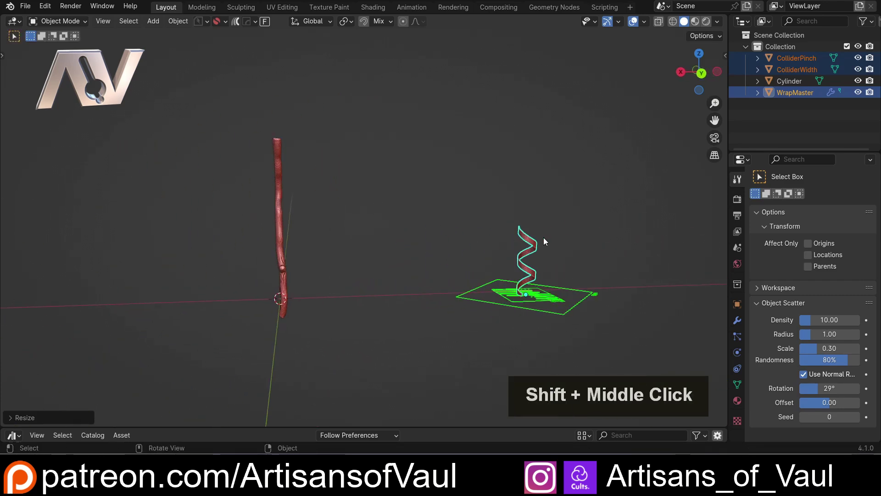
{"action": "key", "text": "g"}
{"action": "left_click", "coordinate": [320, 203]}
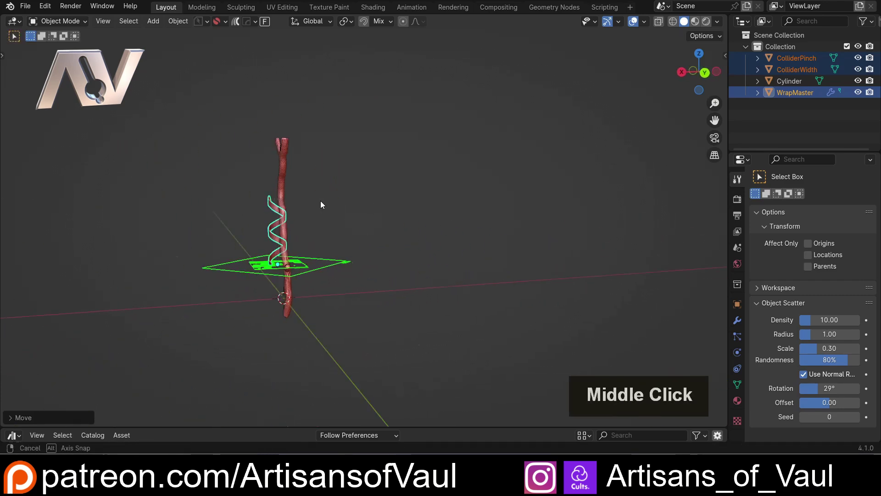
{"action": "scroll", "coordinate": [412, 195], "scroll_direction": "up", "scroll_amount": 2}
{"action": "middle_click_drag", "start_coordinate": [320, 202], "coordinate": [395, 232]}
{"action": "scroll", "coordinate": [466, 216], "scroll_direction": "up", "scroll_amount": 2}
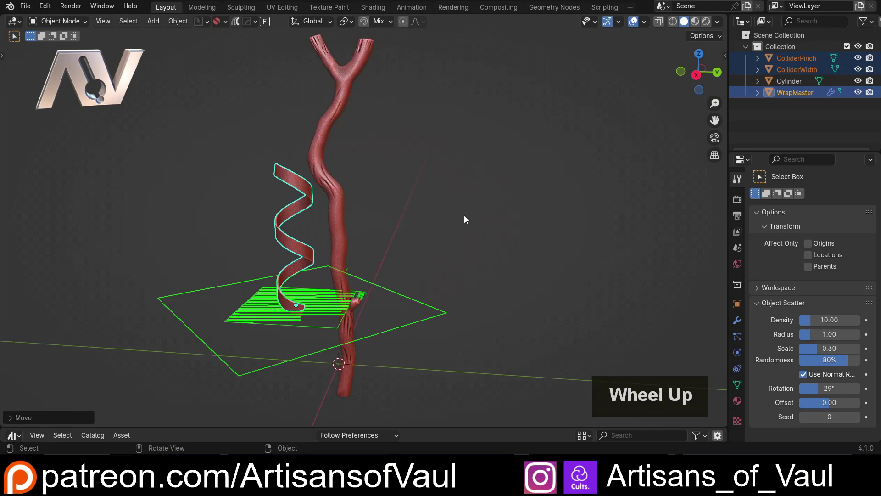
- Scale the WrapMaster objects down and move them so the spiral surrounds the branch above the side stub
{"action": "key", "text": "s"}
{"action": "left_click", "coordinate": [397, 226]}
{"action": "key", "text": "g"}
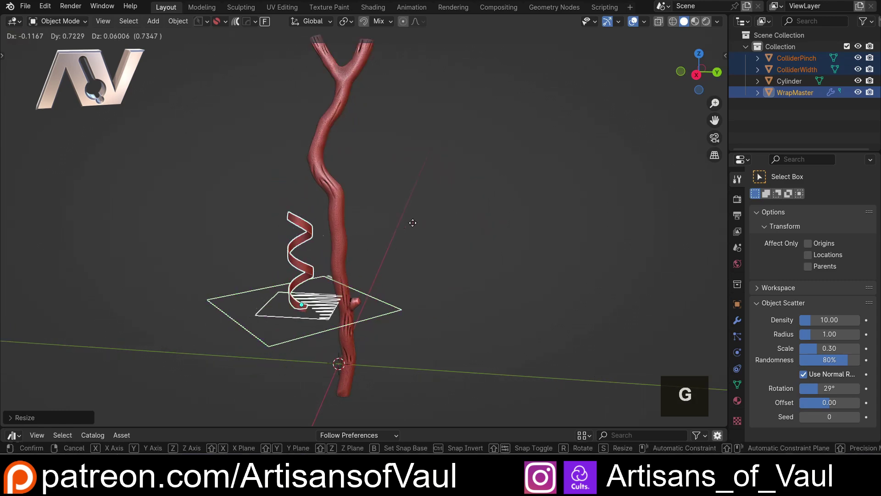
{"action": "left_click", "coordinate": [439, 205]}
{"action": "middle_click_drag", "start_coordinate": [399, 226], "coordinate": [467, 221]}
{"action": "scroll", "coordinate": [379, 257], "scroll_direction": "up", "scroll_amount": 3}
{"action": "key", "text": "g"}
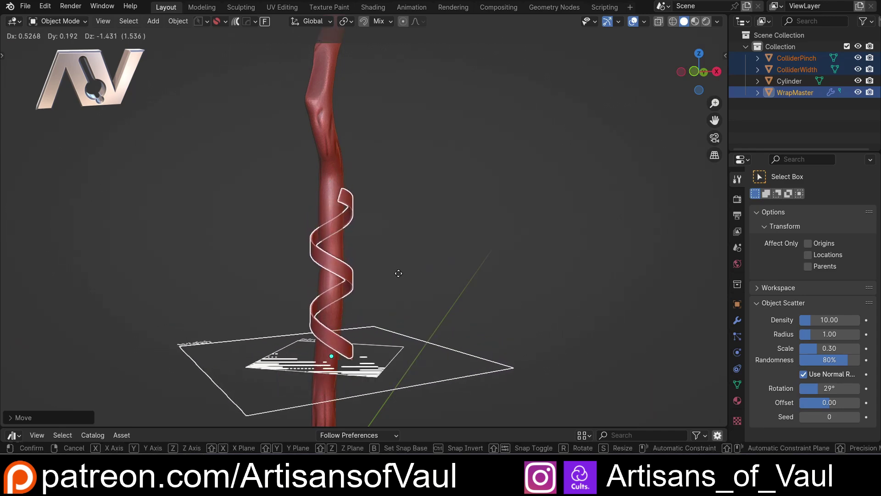
{"action": "left_click", "coordinate": [412, 209]}
- Identify the width and pinch collider planes and hide both ColliderPinch and ColliderWidth
{"action": "middle_click_drag", "start_coordinate": [412, 209], "coordinate": [346, 200]}
{"action": "scroll", "coordinate": [412, 291], "scroll_direction": "up", "scroll_amount": 3}
{"action": "left_click", "coordinate": [368, 238]}
{"action": "middle_click_drag", "start_coordinate": [369, 239], "coordinate": [337, 229]}
{"action": "left_click", "coordinate": [474, 278]}
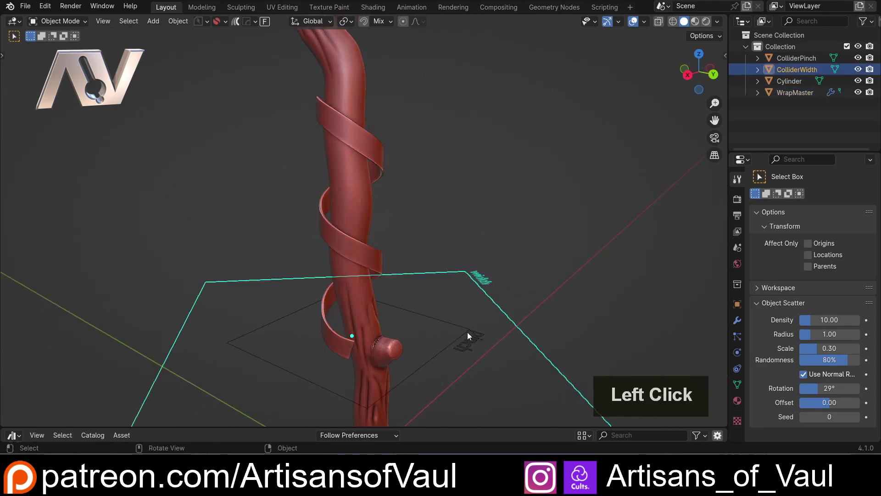
{"action": "left_click", "coordinate": [468, 331]}
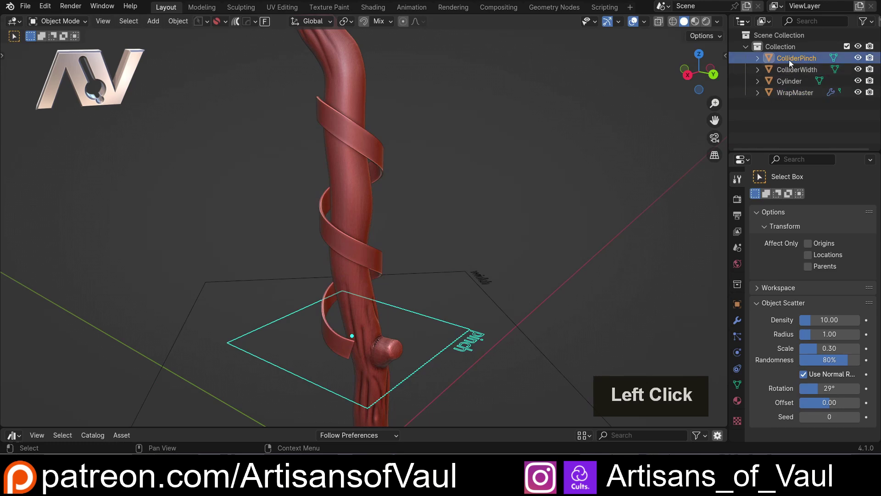
{"action": "left_click", "coordinate": [857, 58]}
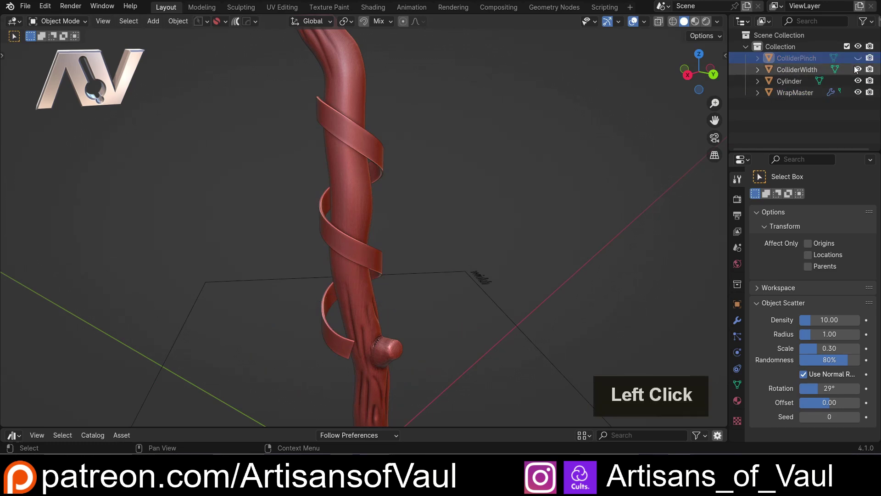
{"action": "left_click", "coordinate": [858, 69]}
- Select the WrapMaster spiral and move it so it sits centred around the branch
{"action": "mouse_move", "coordinate": [427, 265]}
{"action": "middle_mouse_down"}
{"action": "mouse_move", "coordinate": [413, 269]}
{"action": "mouse_move", "coordinate": [423, 249]}
{"action": "middle_mouse_up"}
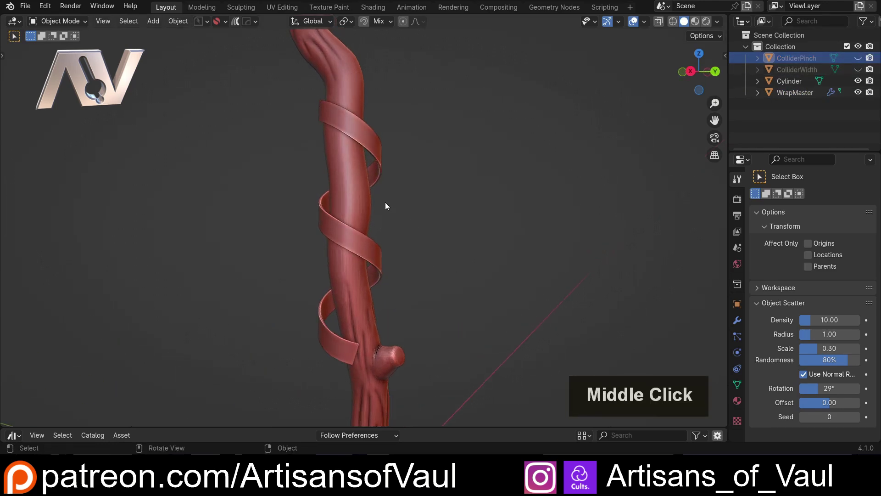
{"action": "middle_click_drag", "start_coordinate": [385, 205], "coordinate": [365, 184]}
{"action": "left_click", "coordinate": [365, 184]}
{"action": "middle_click_drag", "start_coordinate": [417, 223], "coordinate": [462, 228], "text": "shift"}
{"action": "key", "text": "g"}
{"action": "left_click", "coordinate": [421, 216]}
- In Edit Mode, move the wrap cage's bottom edge loop to centre it on the branch, and turn off proportional editing
{"action": "key", "text": "Tab"}
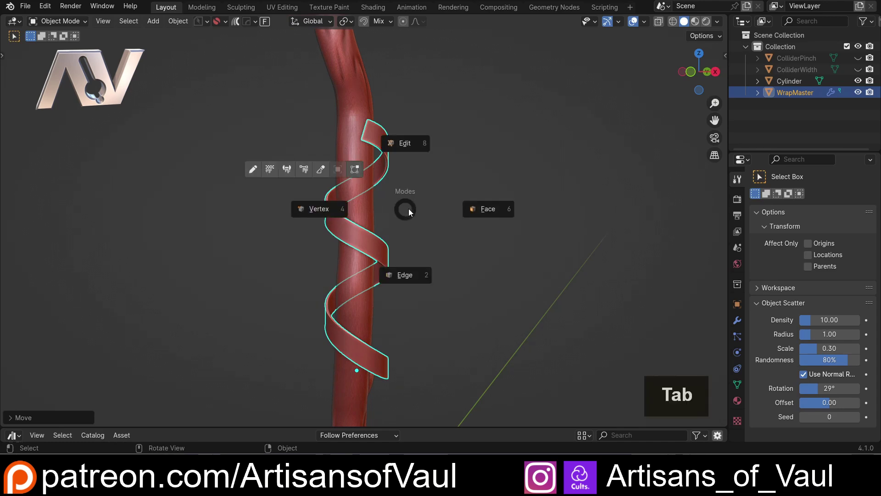
{"action": "middle_click_drag", "start_coordinate": [408, 268], "coordinate": [345, 312]}
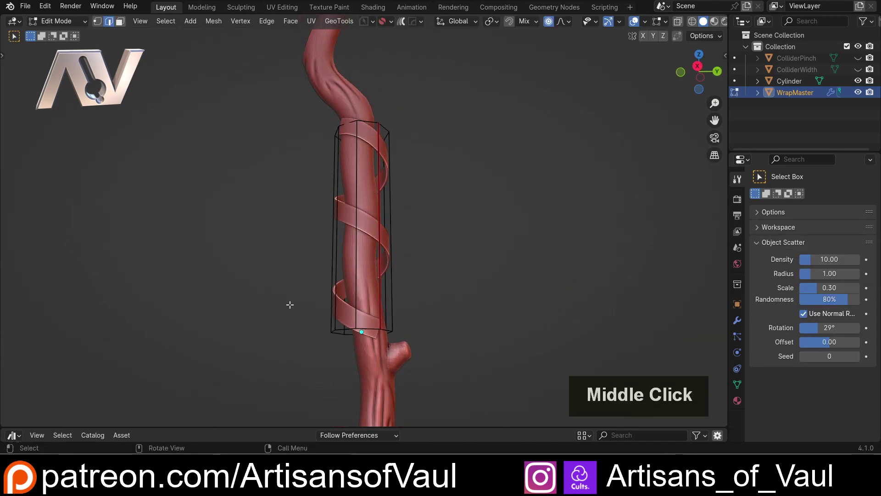
{"action": "left_click_drag", "start_coordinate": [290, 304], "coordinate": [413, 336]}
{"action": "middle_click_drag", "start_coordinate": [449, 339], "coordinate": [407, 297], "text": "shift"}
{"action": "scroll", "coordinate": [283, 296], "scroll_direction": "up", "scroll_amount": 1}
{"action": "key", "text": "shift+z"}
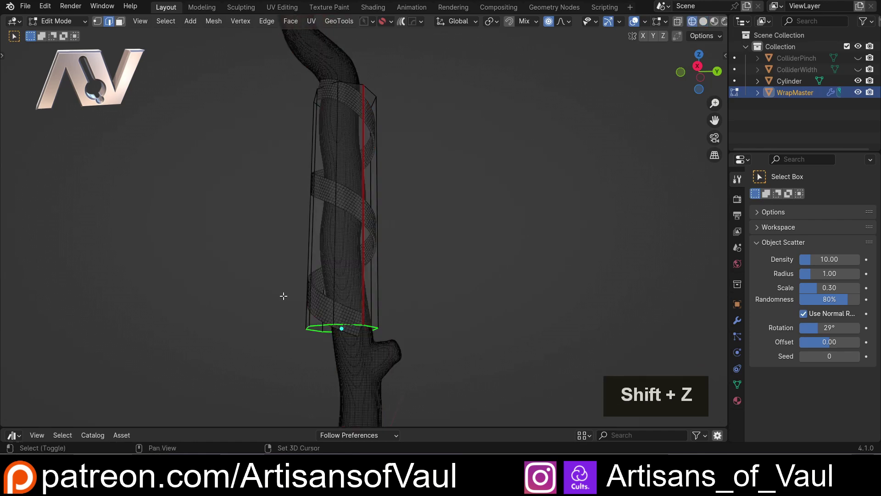
{"action": "mouse_move", "coordinate": [284, 295]}
{"action": "middle_mouse_down"}
{"action": "mouse_move", "coordinate": [373, 301]}
{"action": "mouse_move", "coordinate": [260, 309]}
{"action": "mouse_move", "coordinate": [368, 301]}
{"action": "middle_mouse_up"}
{"action": "key", "text": "shift+z"}
{"action": "key", "text": "g"}
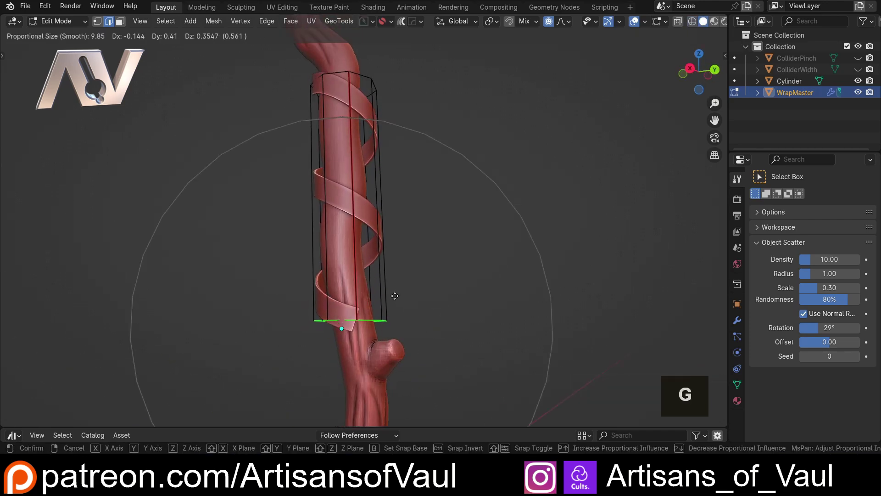
{"action": "left_click", "coordinate": [393, 296]}
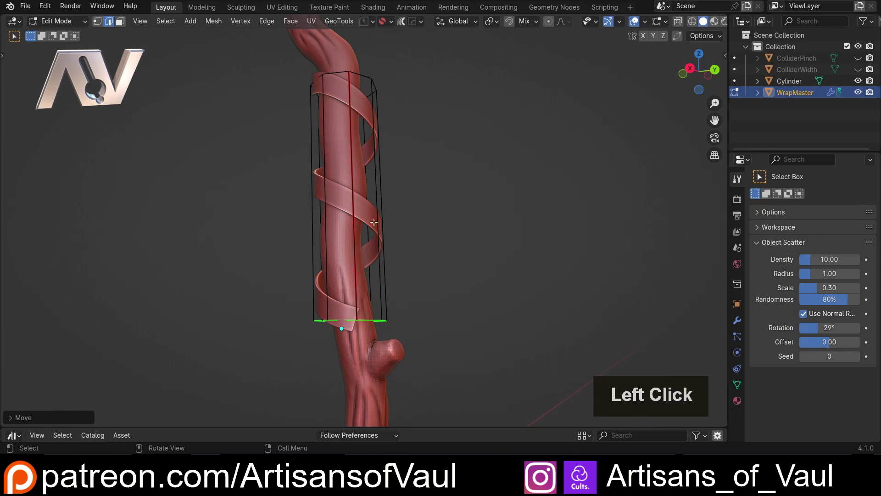
- Add one loop cut slightly above the middle of the wrap cage and move it to follow the branch's curve
{"action": "middle_click_drag", "start_coordinate": [374, 222], "coordinate": [505, 215]}
{"action": "middle_click_drag", "start_coordinate": [357, 141], "coordinate": [425, 213]}
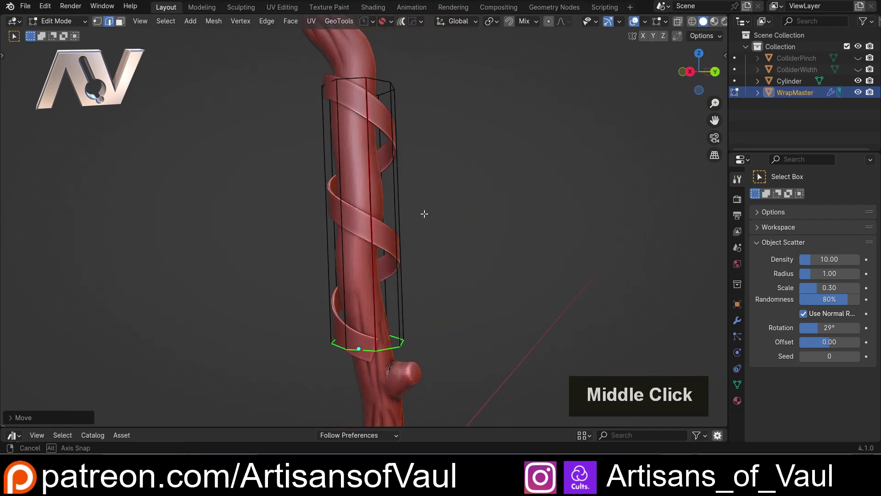
{"action": "key", "text": "ctrl+r"}
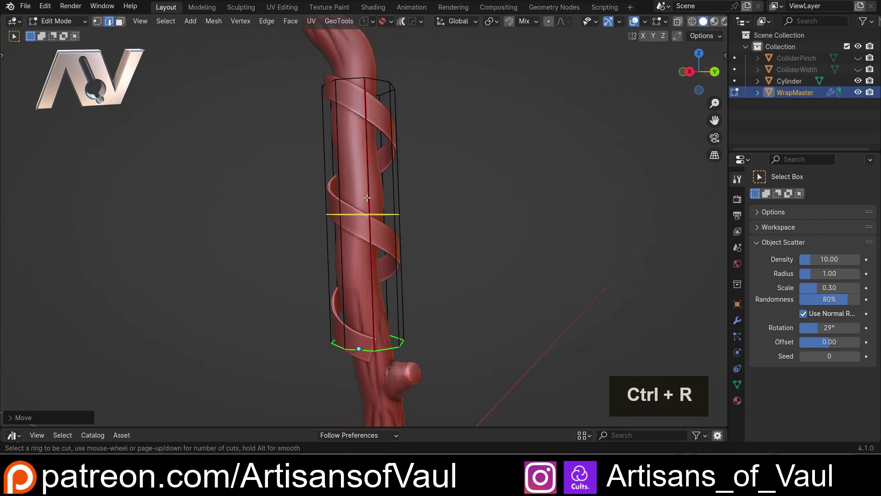
{"action": "left_click", "coordinate": [367, 198]}
{"action": "left_click", "coordinate": [370, 178]}
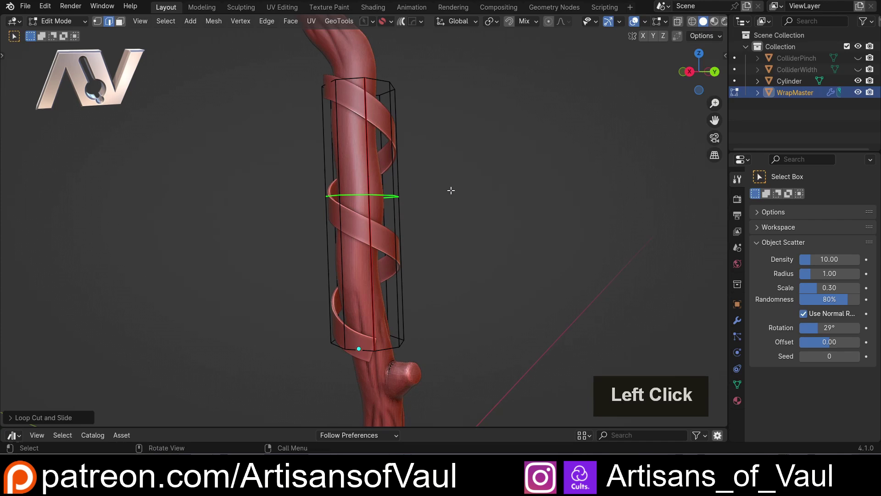
{"action": "key", "text": "g"}
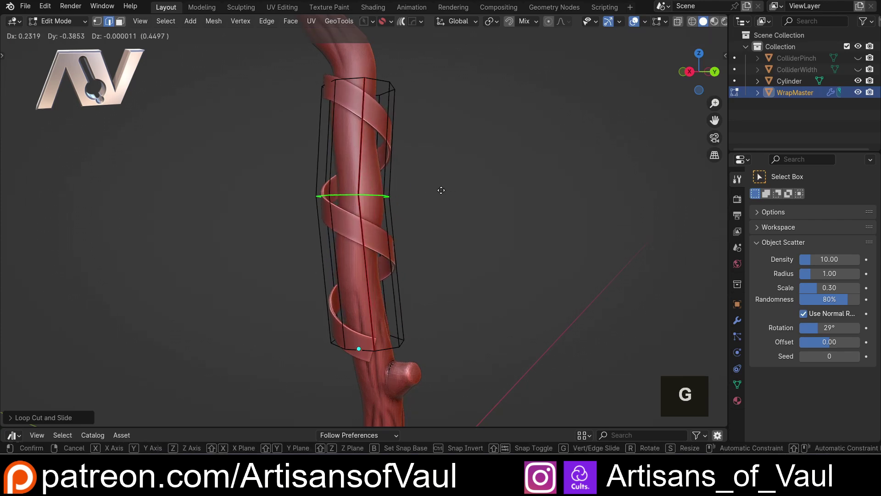
{"action": "left_click", "coordinate": [444, 190]}
- Select the wrap cage's top edge loop, move it to fit around the branch, and return to Object Mode
{"action": "middle_click_drag", "start_coordinate": [419, 179], "coordinate": [353, 138]}
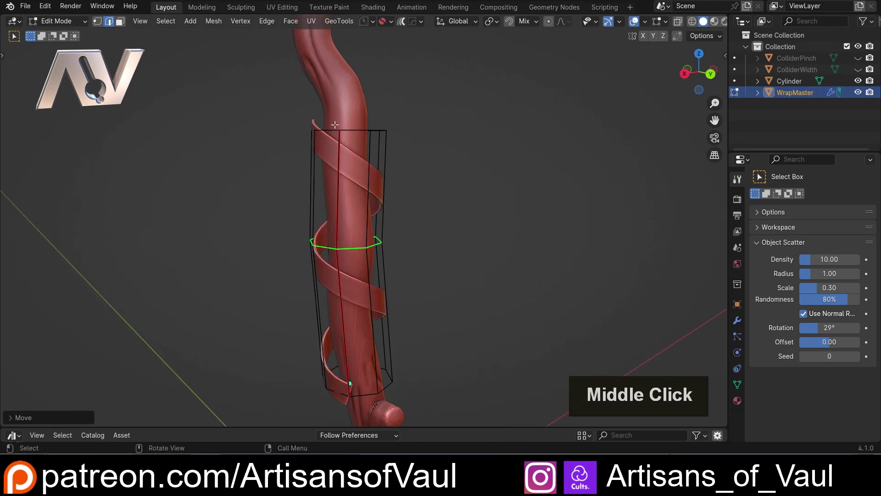
{"action": "key", "text": "shift+z"}
{"action": "mouse_move", "coordinate": [274, 102]}
{"action": "middle_mouse_down"}
{"action": "mouse_move", "coordinate": [376, 148]}
{"action": "mouse_move", "coordinate": [513, 136]}
{"action": "middle_mouse_up"}
{"action": "key", "text": "g"}
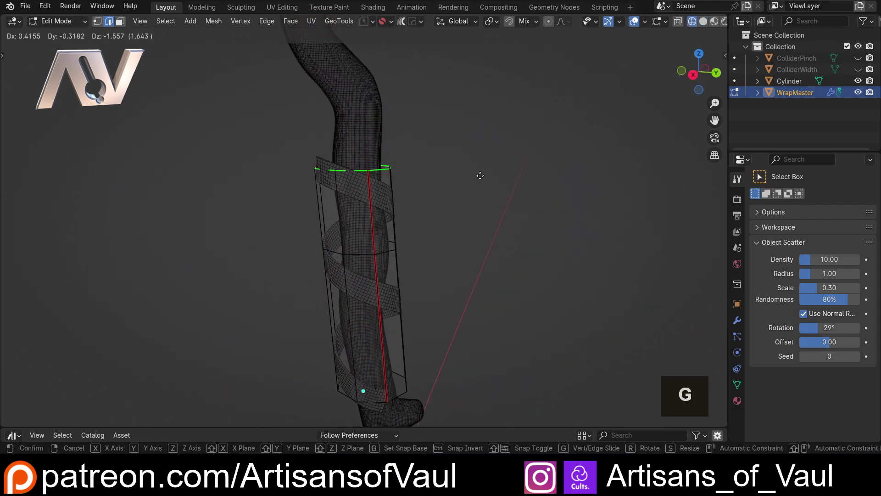
{"action": "left_click", "coordinate": [481, 172]}
{"action": "key", "text": "shift+z"}
{"action": "middle_click_drag", "start_coordinate": [482, 173], "coordinate": [463, 156]}
{"action": "key", "text": "Tab"}
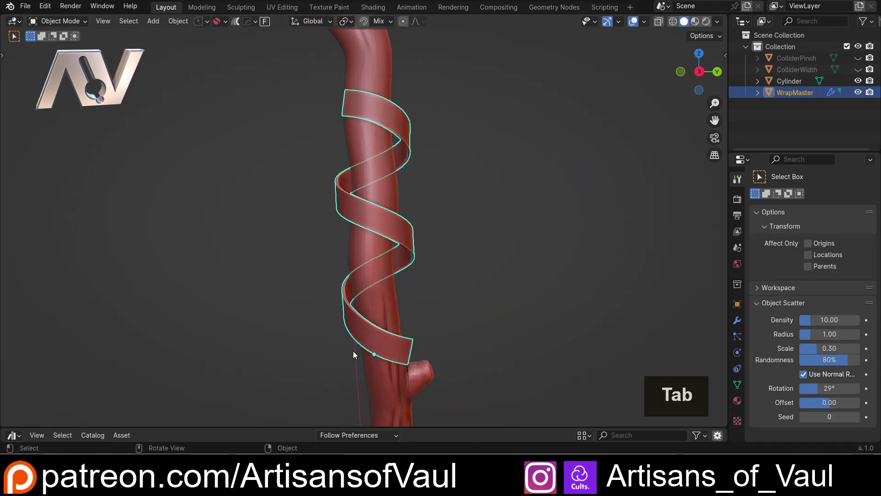
- Open the WrapMaster object's modifier settings and examine the available parameters alongside the wrap on the branch
{"action": "middle_click_drag", "start_coordinate": [353, 350], "coordinate": [467, 298]}
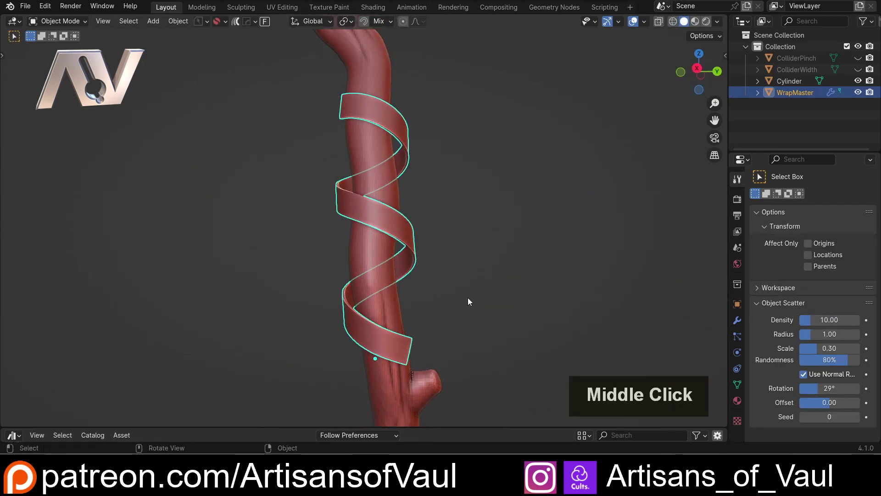
{"action": "left_click", "coordinate": [737, 320]}
{"action": "scroll", "coordinate": [807, 280], "scroll_direction": "down", "scroll_amount": 15}
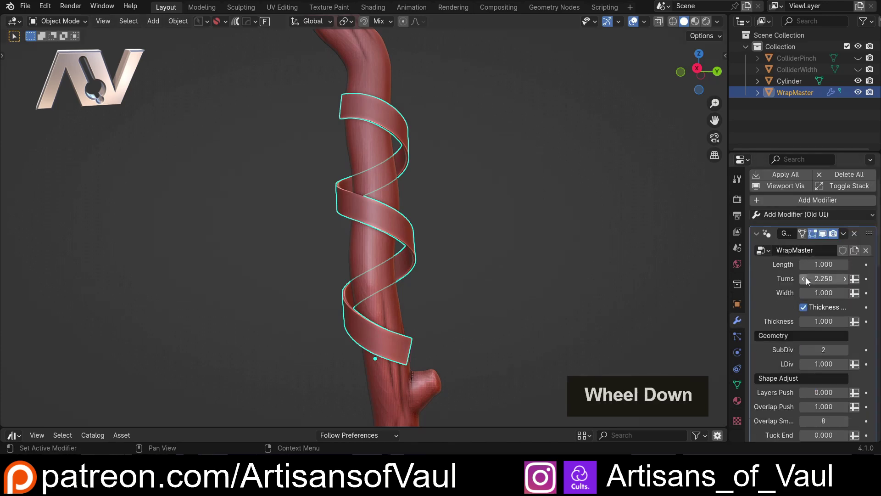
{"action": "scroll", "coordinate": [806, 279], "scroll_direction": "down", "scroll_amount": 5}
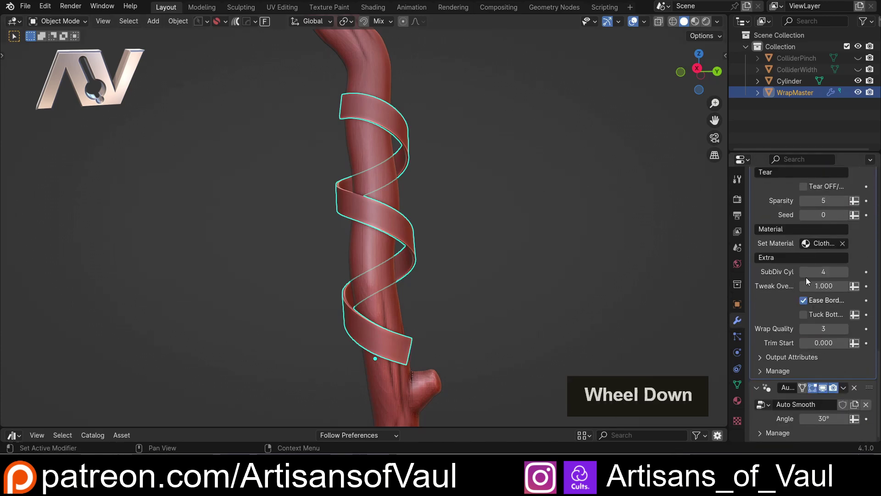
{"action": "scroll", "coordinate": [808, 293], "scroll_direction": "up", "scroll_amount": 12}
{"action": "scroll", "coordinate": [808, 302], "scroll_direction": "up", "scroll_amount": 5}
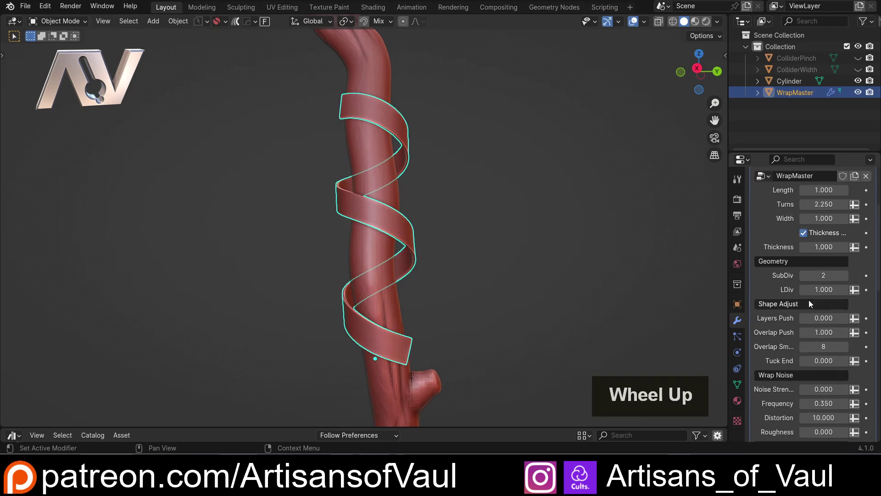
{"action": "scroll", "coordinate": [604, 238], "scroll_direction": "up", "scroll_amount": 3}
{"action": "middle_click_drag", "start_coordinate": [501, 211], "coordinate": [439, 230]}
{"action": "scroll", "coordinate": [763, 237], "scroll_direction": "up", "scroll_amount": 2}
{"action": "scroll", "coordinate": [764, 234], "scroll_direction": "up", "scroll_amount": 3}
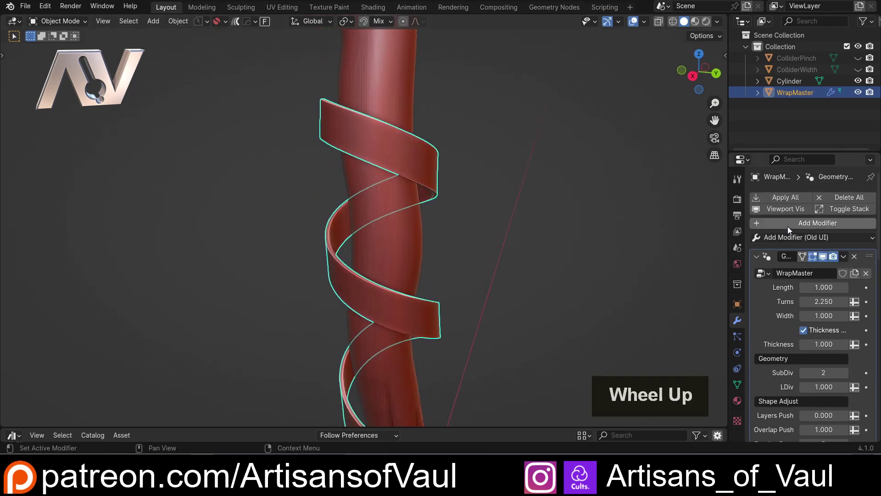
{"action": "middle_click_drag", "start_coordinate": [453, 166], "coordinate": [468, 169]}
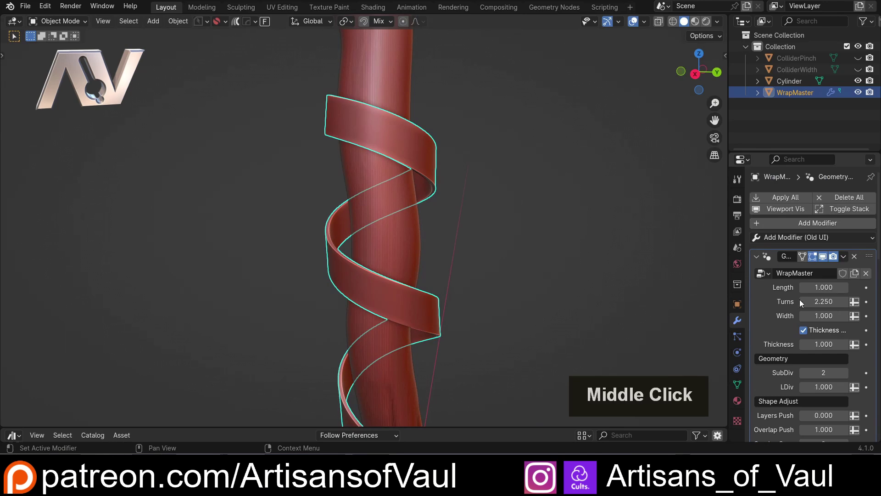
- Assign the branch object Cylinder as the wrap's snap surface and enable Snap to Surface
{"action": "scroll", "coordinate": [468, 222], "scroll_direction": "down", "scroll_amount": 3}
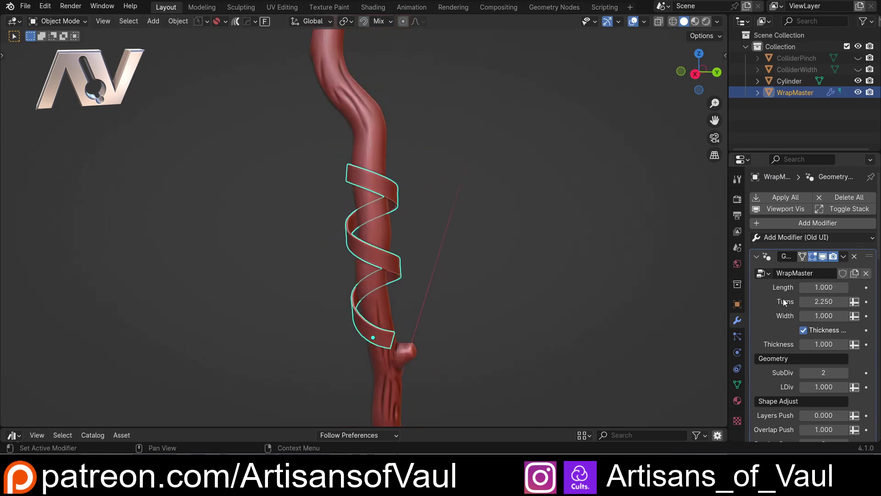
{"action": "scroll", "coordinate": [800, 312], "scroll_direction": "down", "scroll_amount": 10}
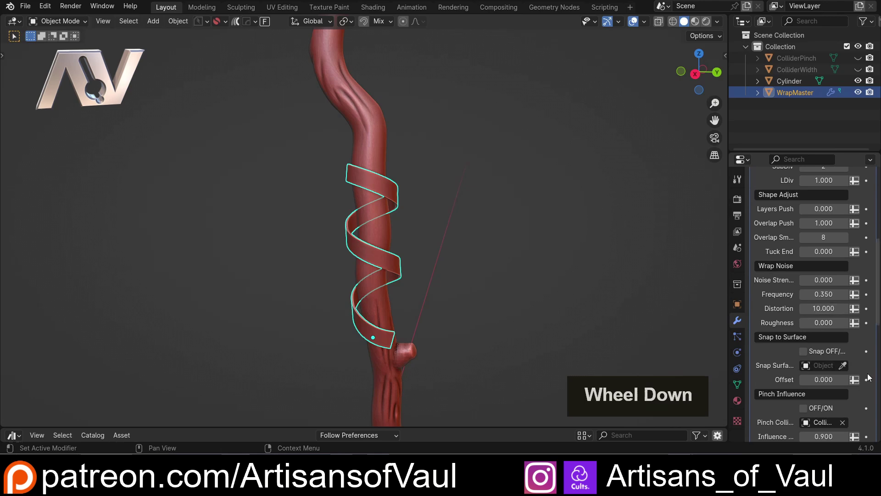
{"action": "scroll", "coordinate": [359, 241], "scroll_direction": "up", "scroll_amount": 1}
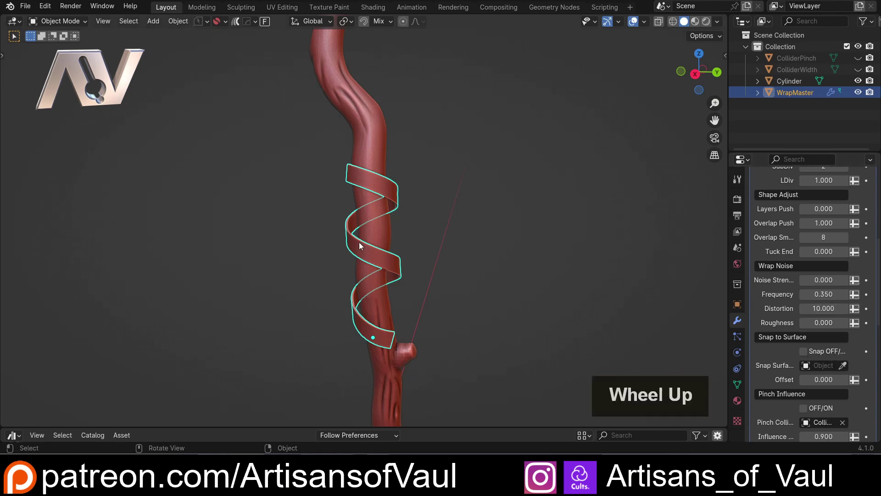
{"action": "middle_click_drag", "start_coordinate": [358, 242], "coordinate": [367, 277], "text": "shift"}
{"action": "middle_click_drag", "start_coordinate": [367, 276], "coordinate": [370, 272]}
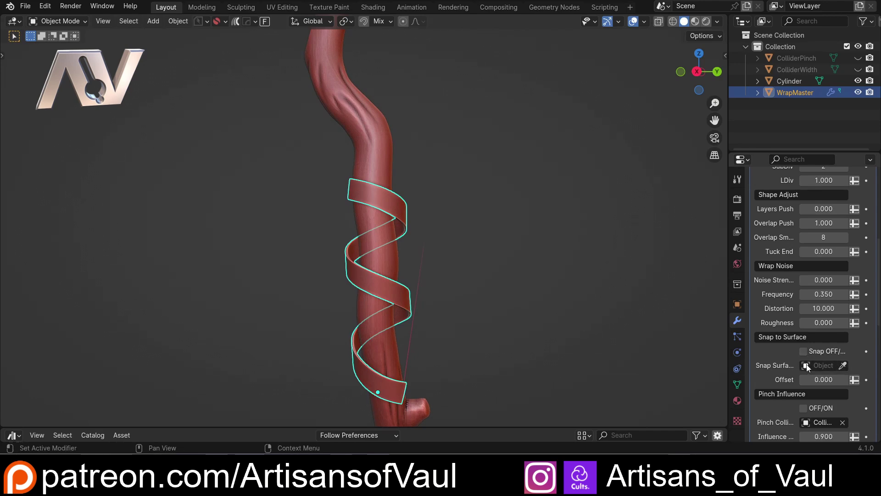
{"action": "left_click", "coordinate": [842, 366]}
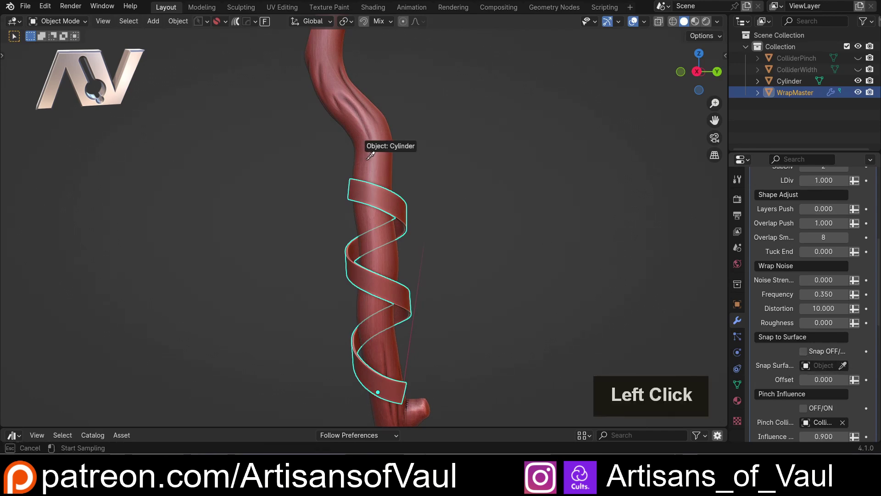
{"action": "left_click", "coordinate": [803, 351]}
{"action": "middle_click_drag", "start_coordinate": [704, 341], "coordinate": [395, 259]}
- Lengthen the snapped wrap by setting Length to 1.9, and increase its Turns to 4.37
{"action": "scroll", "coordinate": [803, 307], "scroll_direction": "up", "scroll_amount": 10}
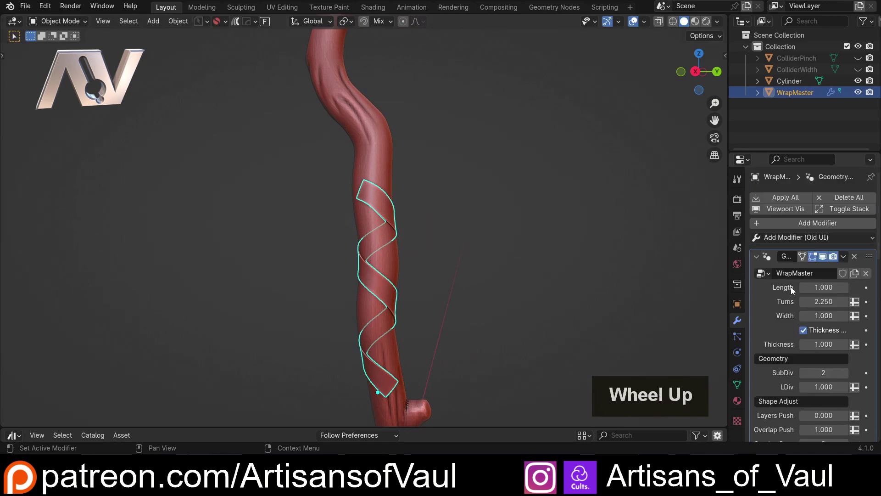
{"action": "left_click_drag", "start_coordinate": [817, 286], "coordinate": [817, 287]}
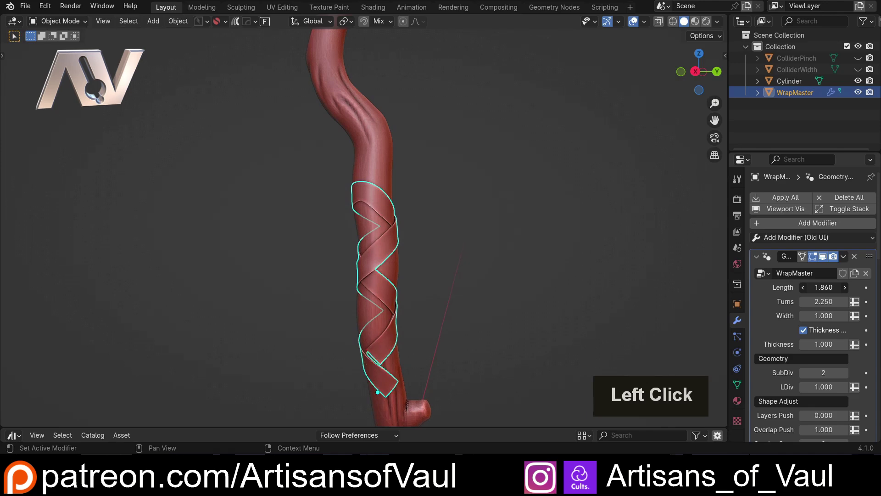
{"action": "middle_click_drag", "start_coordinate": [393, 311], "coordinate": [365, 324]}
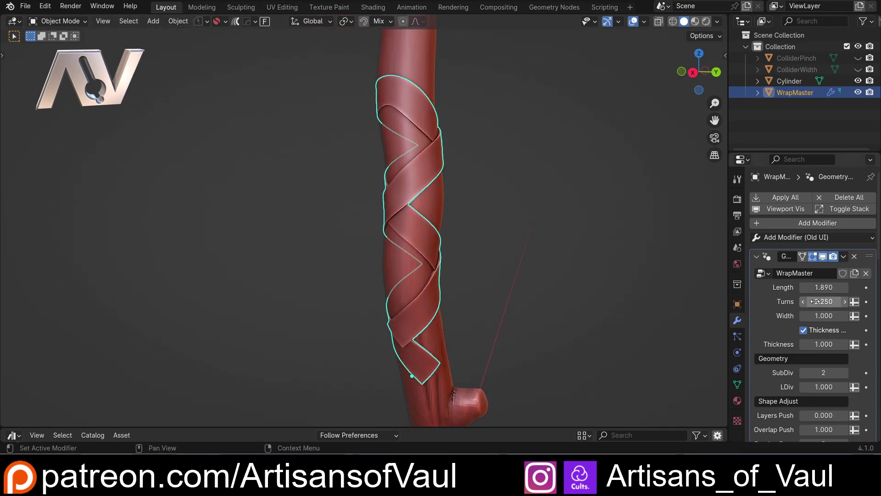
{"action": "left_click_drag", "start_coordinate": [823, 301], "coordinate": [854, 301]}
{"action": "middle_click_drag", "start_coordinate": [793, 299], "coordinate": [791, 296]}
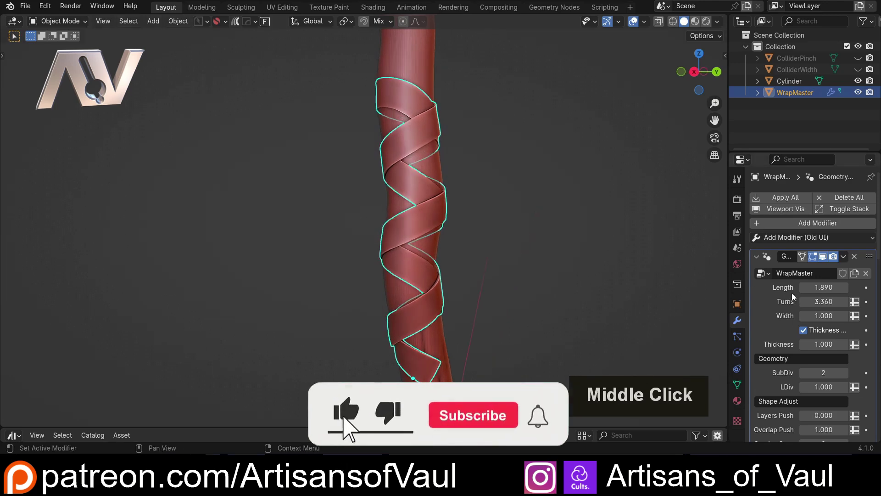
{"action": "middle_click_drag", "start_coordinate": [463, 315], "coordinate": [508, 259]}
{"action": "scroll", "coordinate": [508, 260], "scroll_direction": "up", "scroll_amount": 1}
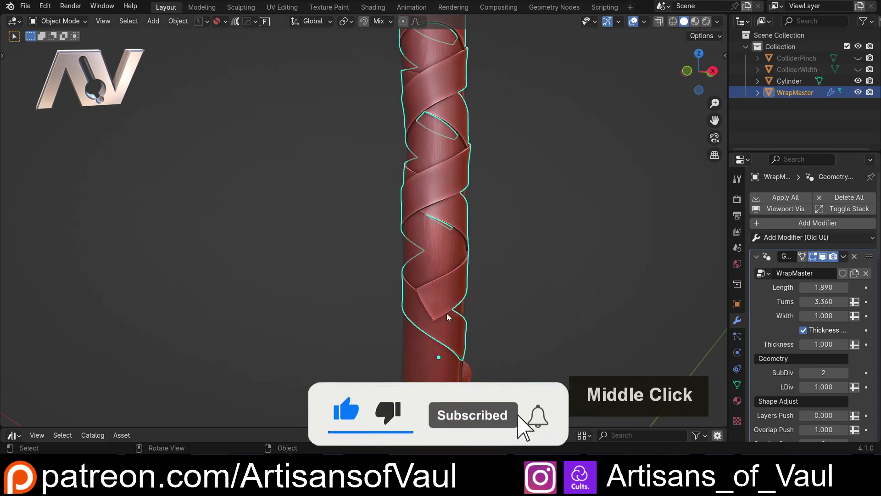
{"action": "left_click_drag", "start_coordinate": [812, 289], "coordinate": [847, 303]}
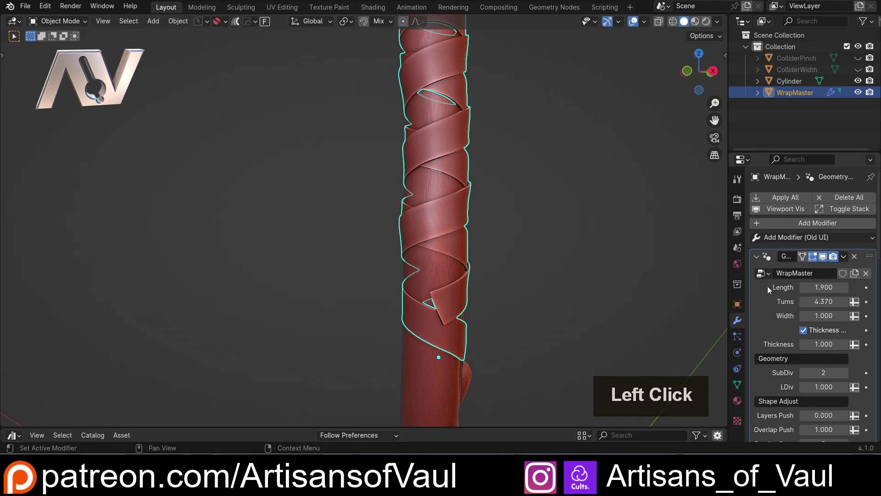
{"action": "middle_click_drag", "start_coordinate": [472, 167], "coordinate": [461, 216], "text": "shift"}
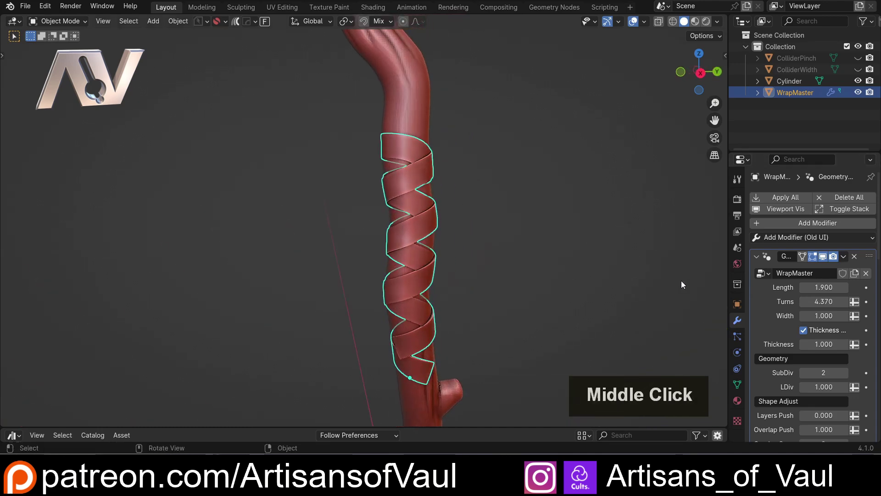
- Set the wrap's Width to 1.16 and its Thickness to 2.25
{"action": "left_click_drag", "start_coordinate": [807, 314], "coordinate": [846, 343]}
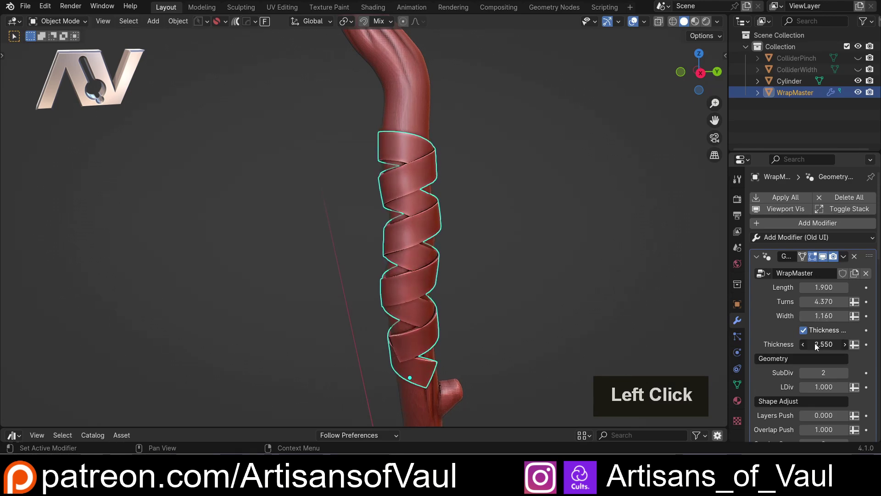
{"action": "scroll", "coordinate": [485, 298], "scroll_direction": "up", "scroll_amount": 4}
{"action": "middle_click_drag", "start_coordinate": [486, 298], "coordinate": [597, 328]}
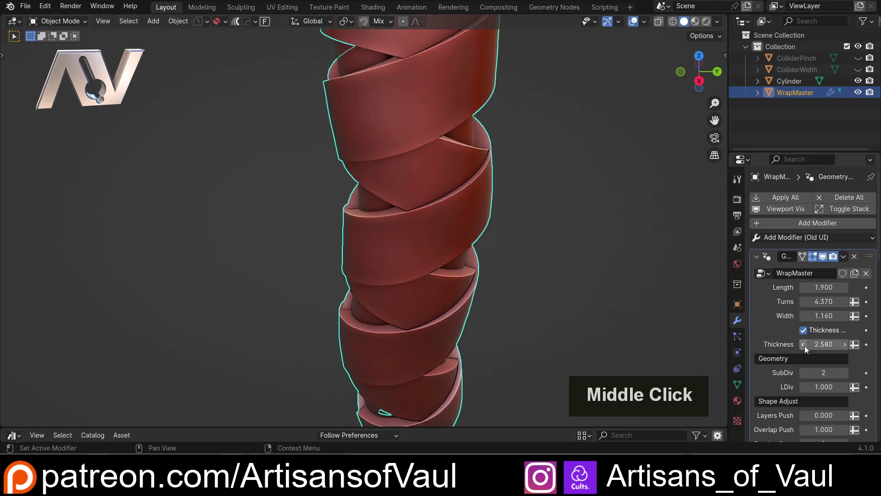
{"action": "mouse_move", "coordinate": [805, 344]}
{"action": "left_mouse_down"}
{"action": "mouse_move", "coordinate": [817, 345]}
{"action": "mouse_move", "coordinate": [803, 344]}
{"action": "left_mouse_up"}
{"action": "scroll", "coordinate": [15, 144], "scroll_direction": "down", "scroll_amount": 3}
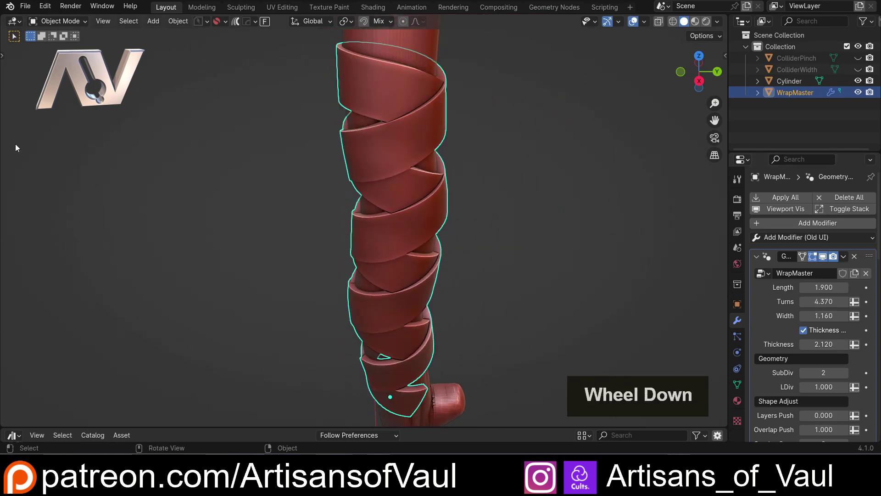
{"action": "middle_click_drag", "start_coordinate": [15, 144], "coordinate": [374, 268], "text": "shift"}
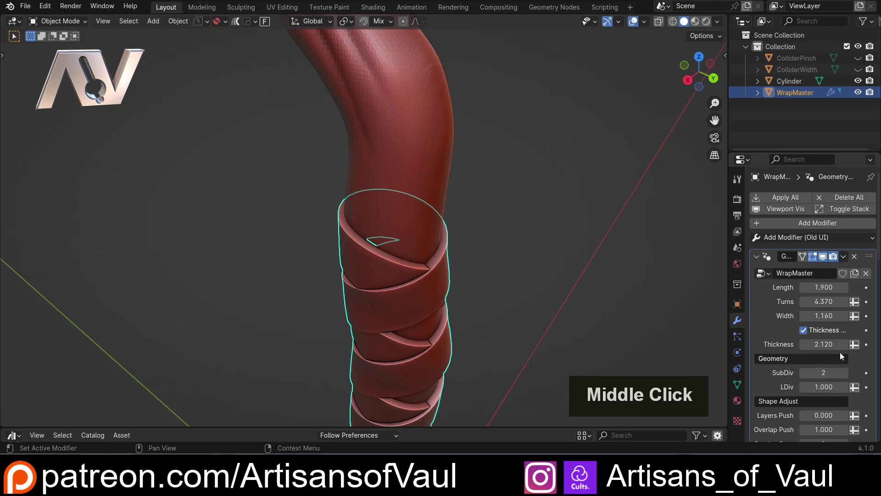
{"action": "left_click_drag", "start_coordinate": [835, 344], "coordinate": [839, 344]}
- Try Snap to Surface offsets of 0.12 and -0.1 on the wrap
{"action": "scroll", "coordinate": [533, 288], "scroll_direction": "down", "scroll_amount": 3}
{"action": "scroll", "coordinate": [772, 314], "scroll_direction": "down", "scroll_amount": 10}
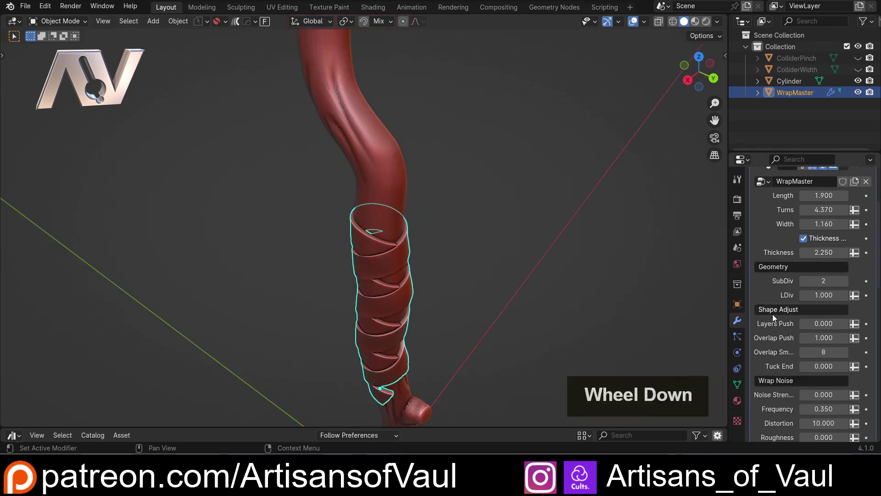
{"action": "scroll", "coordinate": [772, 313], "scroll_direction": "down", "scroll_amount": 1}
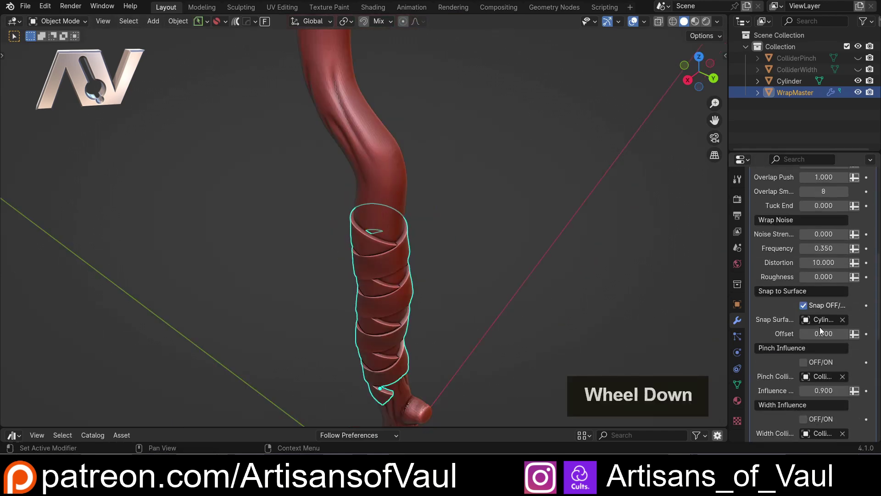
{"action": "scroll", "coordinate": [409, 275], "scroll_direction": "up", "scroll_amount": 3}
{"action": "middle_click_drag", "start_coordinate": [675, 321], "coordinate": [682, 323]}
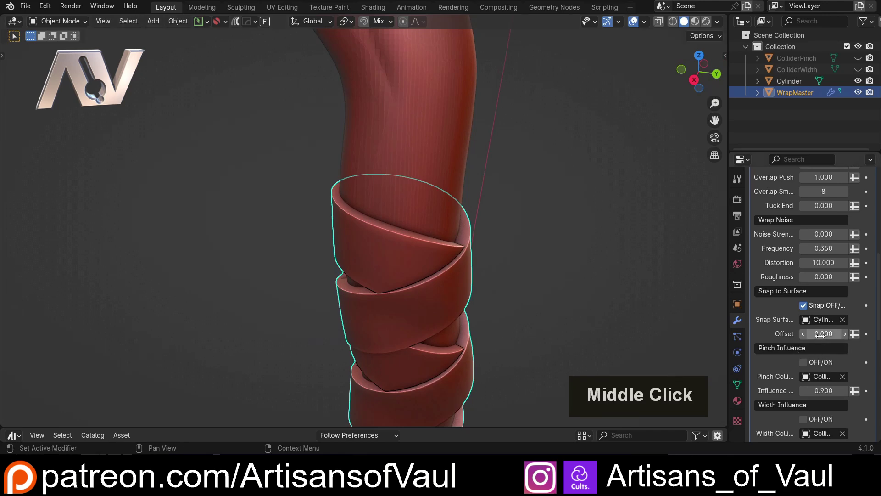
{"action": "left_click_drag", "start_coordinate": [820, 335], "coordinate": [828, 335]}
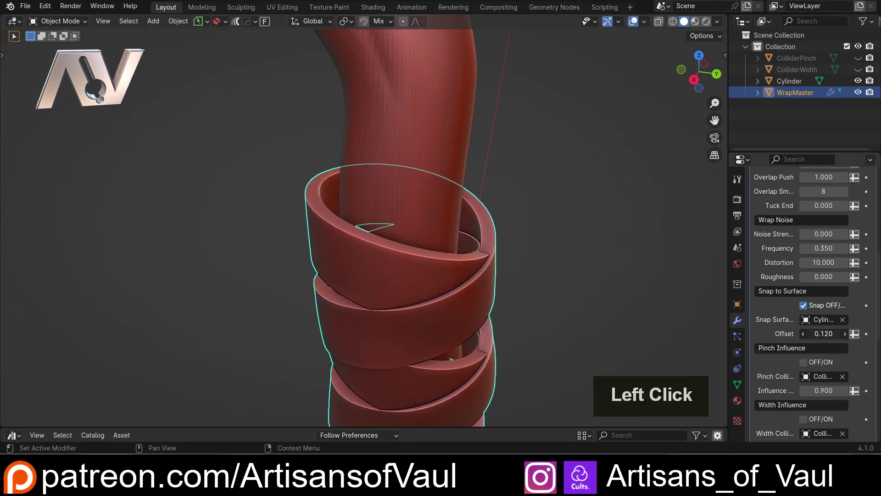
{"action": "left_click_drag", "start_coordinate": [824, 334], "coordinate": [801, 334]}
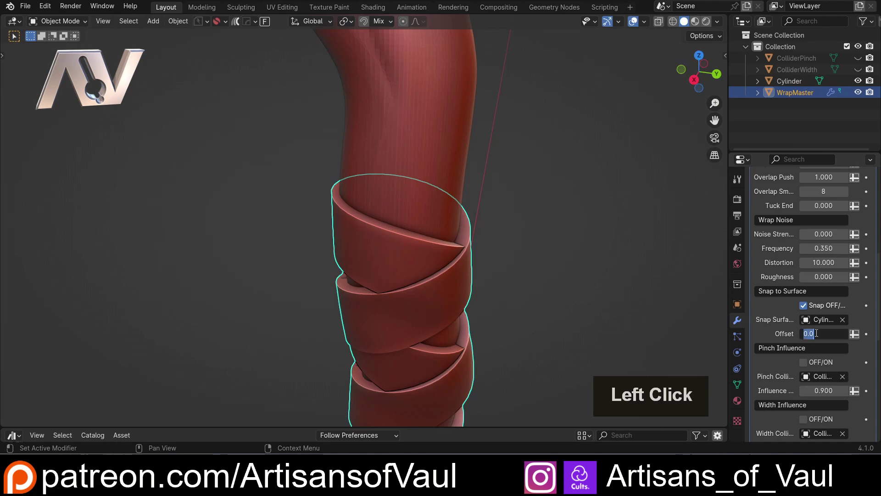
{"action": "type", "text": "-0.1"}
{"action": "key", "text": "Return"}
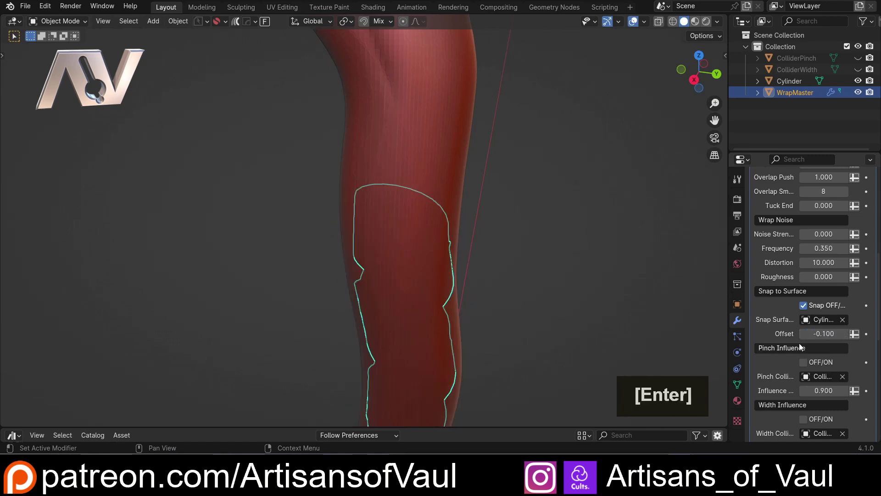
{"action": "left_click", "coordinate": [807, 334]}
- Set the Snap to Surface offset to -0.001 and check how closely the wrap sits on the branch
{"action": "mouse_move", "coordinate": [815, 330]}
{"action": "left_mouse_down"}
{"action": "mouse_move", "coordinate": [842, 330]}
{"action": "mouse_move", "coordinate": [814, 334]}
{"action": "left_mouse_up"}
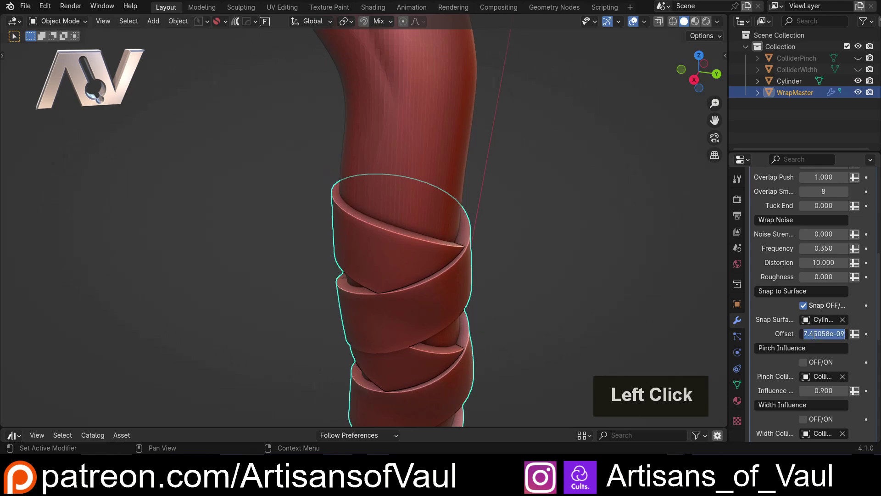
{"action": "type", "text": "-0.00"}
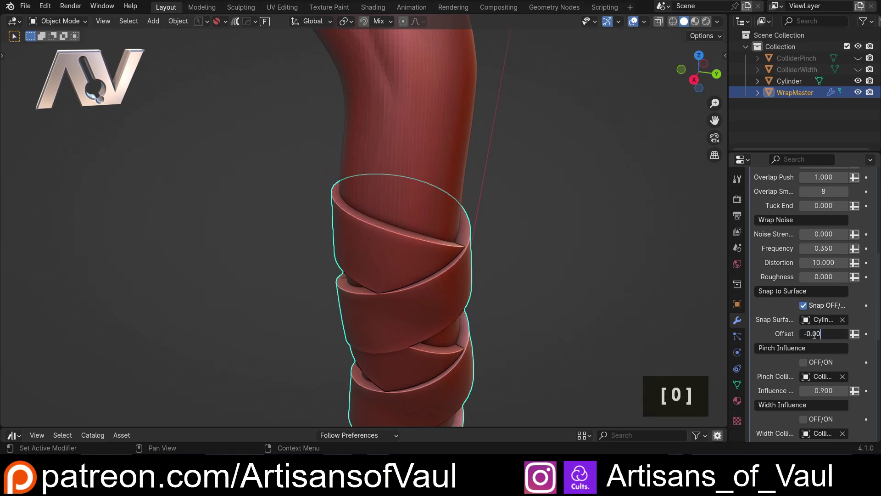
{"action": "type", "text": "1"}
{"action": "key", "text": "Return"}
{"action": "scroll", "coordinate": [484, 282], "scroll_direction": "up", "scroll_amount": 2}
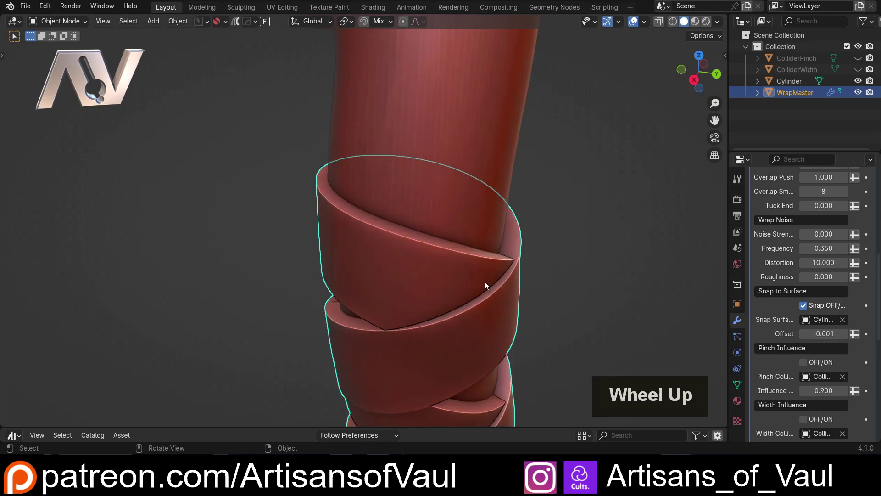
{"action": "middle_click_drag", "start_coordinate": [485, 282], "coordinate": [420, 274]}
{"action": "scroll", "coordinate": [434, 237], "scroll_direction": "down", "scroll_amount": 3}
{"action": "middle_click_drag", "start_coordinate": [434, 236], "coordinate": [451, 280]}
{"action": "scroll", "coordinate": [417, 229], "scroll_direction": "down", "scroll_amount": 2}
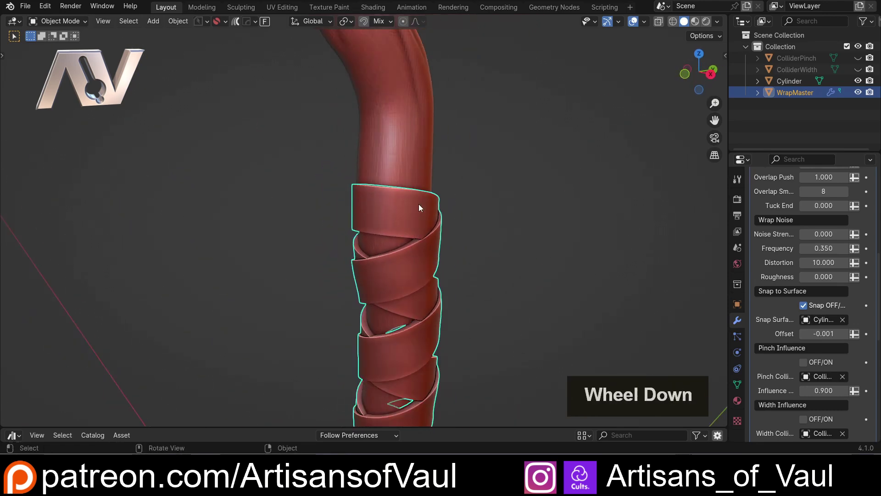
- Extend the wrap's overlapping end near the bottom by setting Length to 1.93
{"action": "middle_click_drag", "start_coordinate": [418, 204], "coordinate": [879, 246]}
{"action": "scroll", "coordinate": [849, 219], "scroll_direction": "up", "scroll_amount": 10}
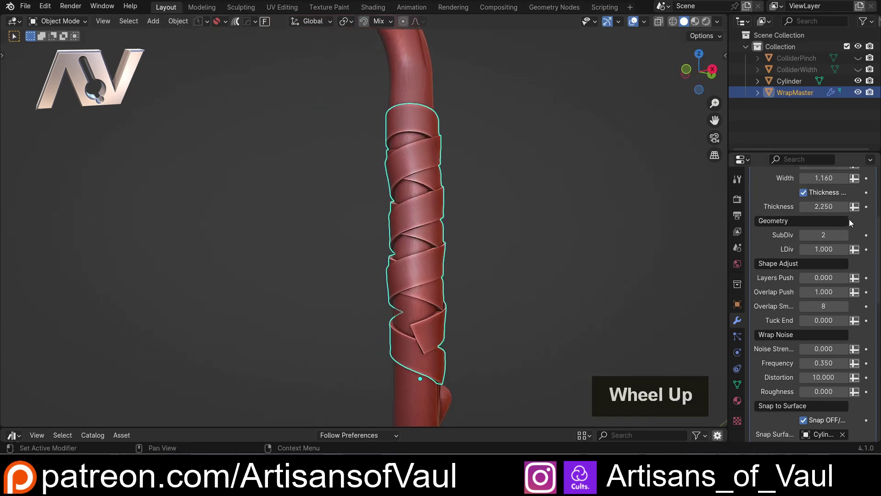
{"action": "left_click", "coordinate": [845, 219]}
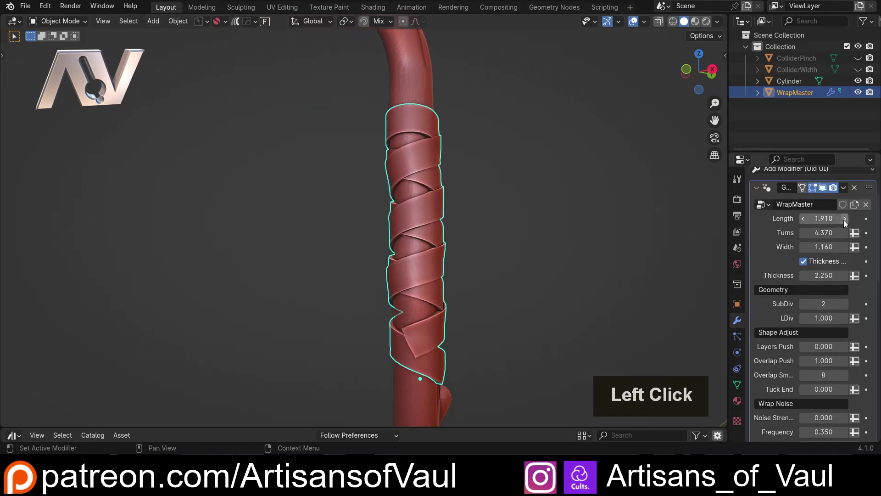
{"action": "left_click", "coordinate": [845, 218]}
{"action": "middle_click_drag", "start_coordinate": [456, 336], "coordinate": [511, 365]}
{"action": "left_click", "coordinate": [845, 219]}
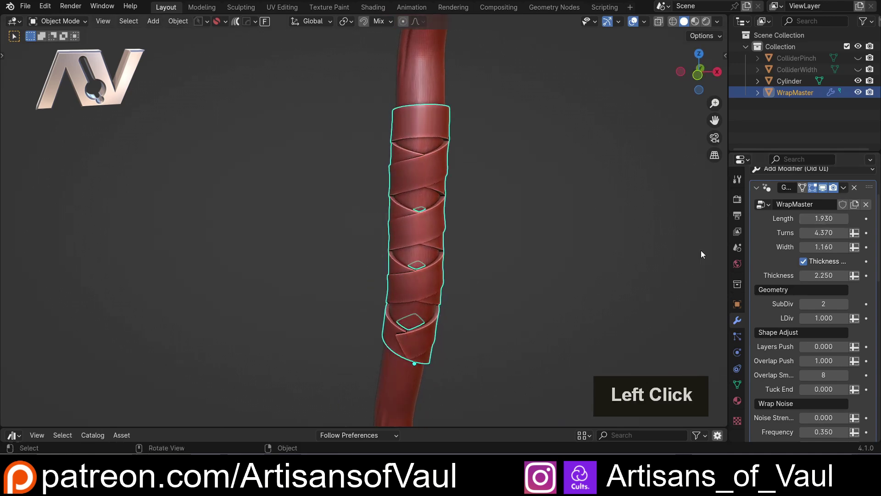
- Turn on the wireframe overlay to show the mesh of the wrap and branch
{"action": "middle_click_drag", "start_coordinate": [504, 290], "coordinate": [396, 273]}
{"action": "scroll", "coordinate": [794, 260], "scroll_direction": "down", "scroll_amount": 2}
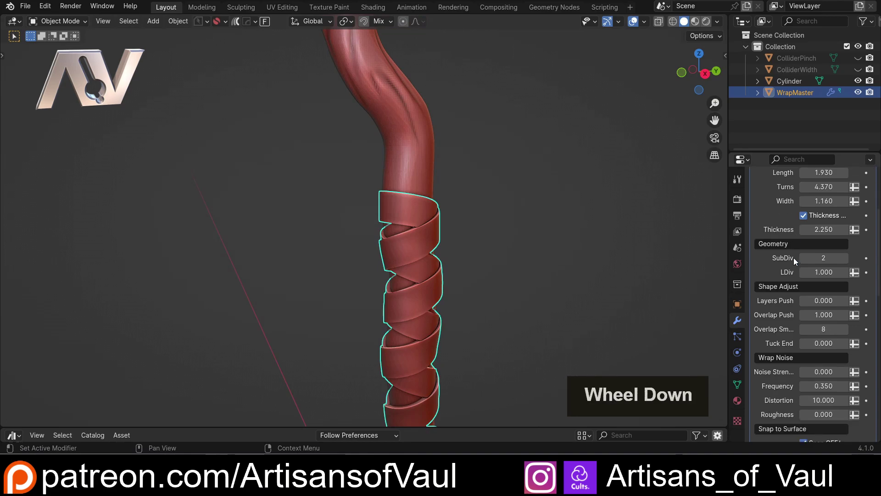
{"action": "scroll", "coordinate": [448, 219], "scroll_direction": "up", "scroll_amount": 3}
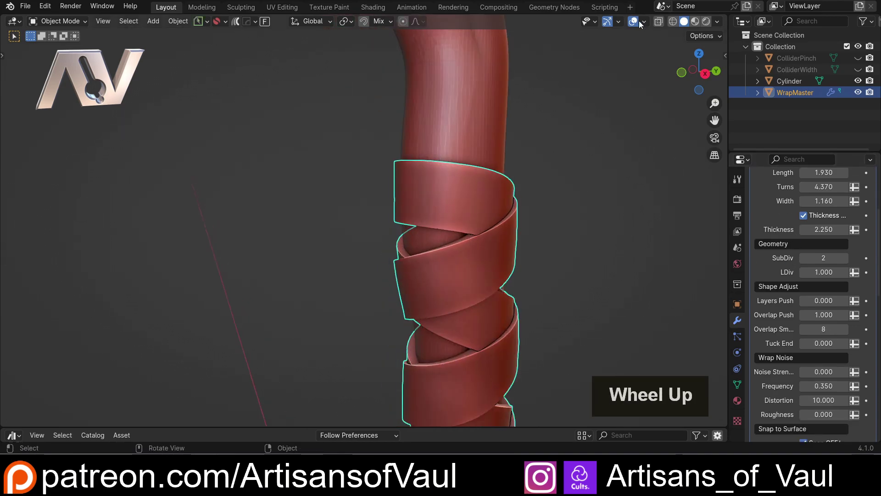
{"action": "left_click", "coordinate": [644, 22]}
{"action": "left_click", "coordinate": [573, 278]}
{"action": "middle_click", "coordinate": [482, 208]}
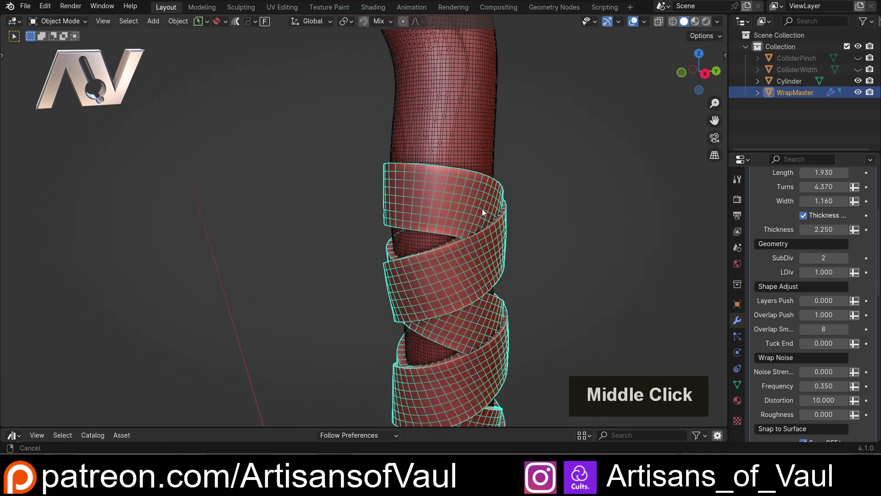
- Increase the wrap's lengthwise divisions by setting LDiv to 2.43 in the Geometry settings
{"action": "scroll", "coordinate": [453, 218], "scroll_direction": "up", "scroll_amount": 2}
{"action": "scroll", "coordinate": [779, 278], "scroll_direction": "up", "scroll_amount": 3}
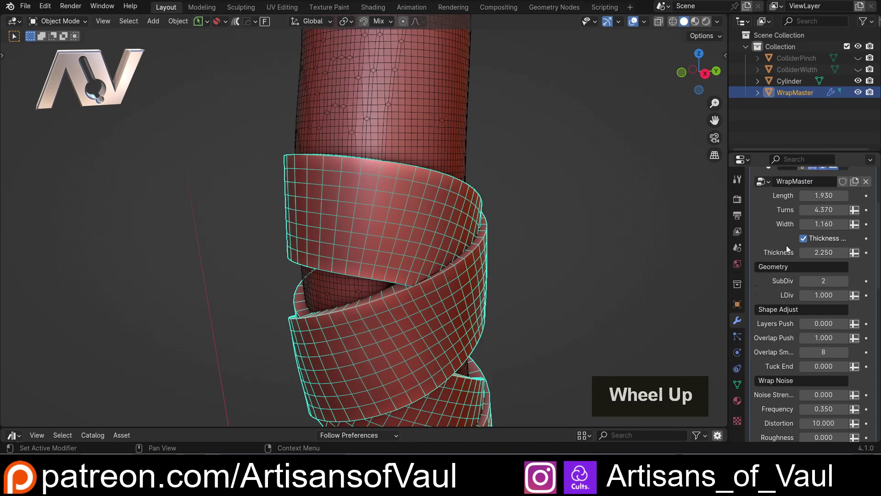
{"action": "scroll", "coordinate": [451, 219], "scroll_direction": "up", "scroll_amount": 2}
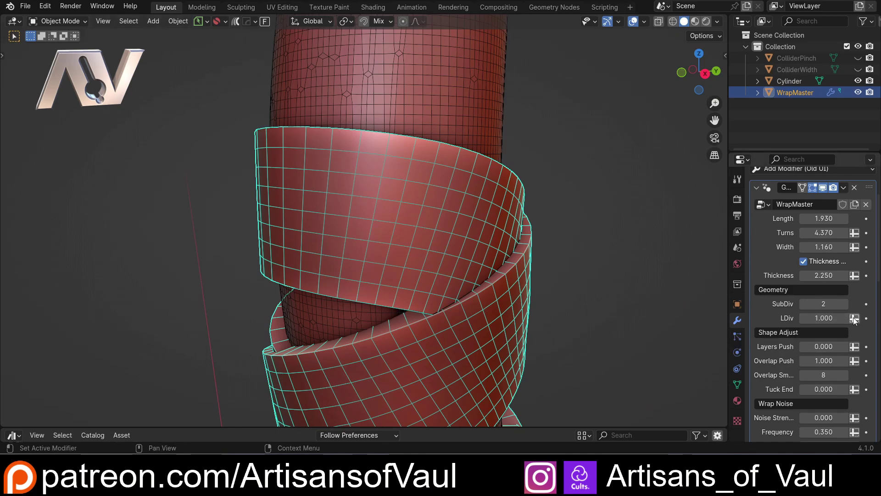
{"action": "left_click_drag", "start_coordinate": [840, 318], "coordinate": [869, 318]}
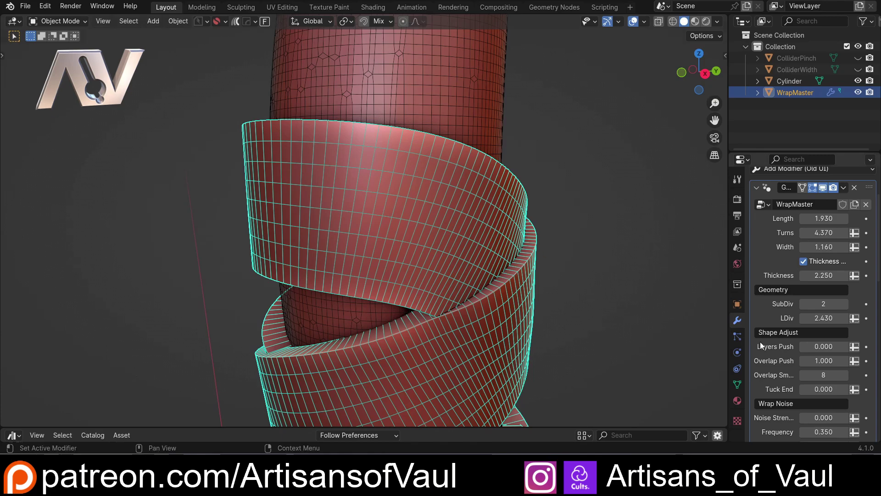
- Set the wrap's SubDiv to 3 and LDiv to 1 in the Geometry settings
{"action": "mouse_move", "coordinate": [835, 316]}
{"action": "left_mouse_down"}
{"action": "mouse_move", "coordinate": [800, 318]}
{"action": "mouse_move", "coordinate": [827, 318]}
{"action": "mouse_move", "coordinate": [826, 303]}
{"action": "left_mouse_up"}
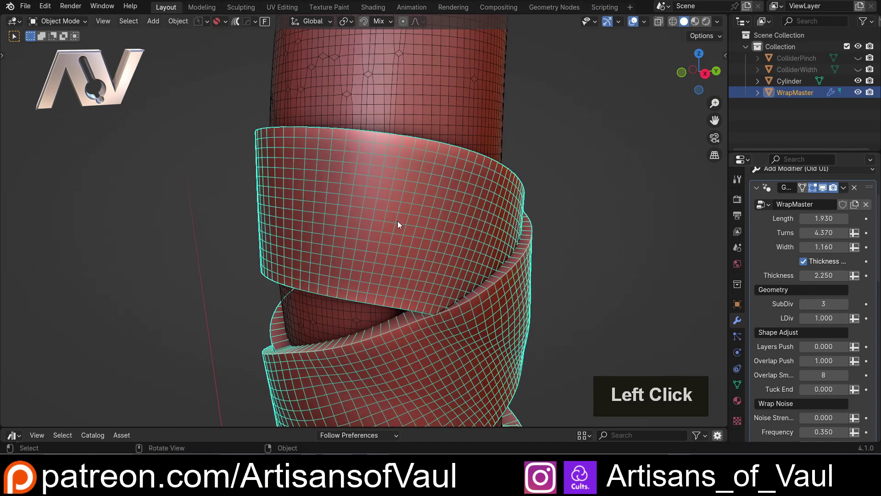
{"action": "scroll", "coordinate": [451, 227], "scroll_direction": "down", "scroll_amount": 3}
{"action": "middle_click_drag", "start_coordinate": [452, 227], "coordinate": [448, 261]}
{"action": "scroll", "coordinate": [576, 290], "scroll_direction": "up", "scroll_amount": 3}
- Turn off the wireframe overlay to view the wrap and branch as plain shaded surfaces
{"action": "left_click", "coordinate": [645, 21]}
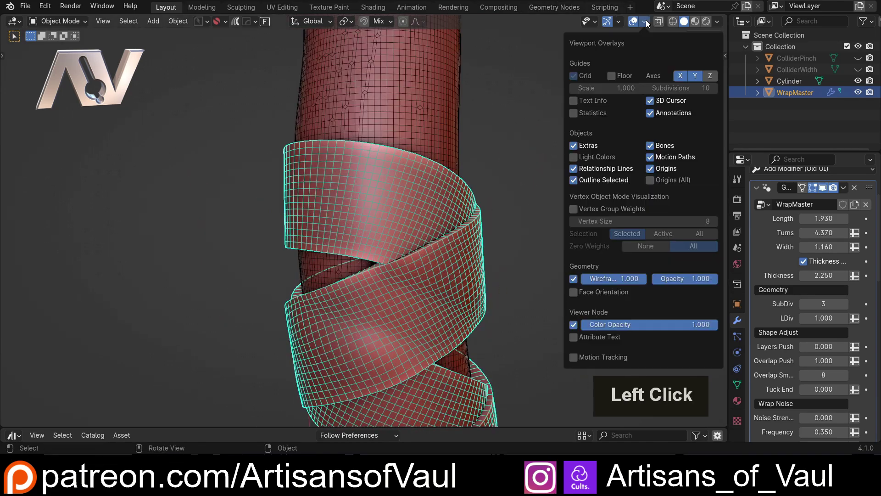
{"action": "left_click", "coordinate": [579, 278]}
{"action": "scroll", "coordinate": [516, 234], "scroll_direction": "down", "scroll_amount": 2}
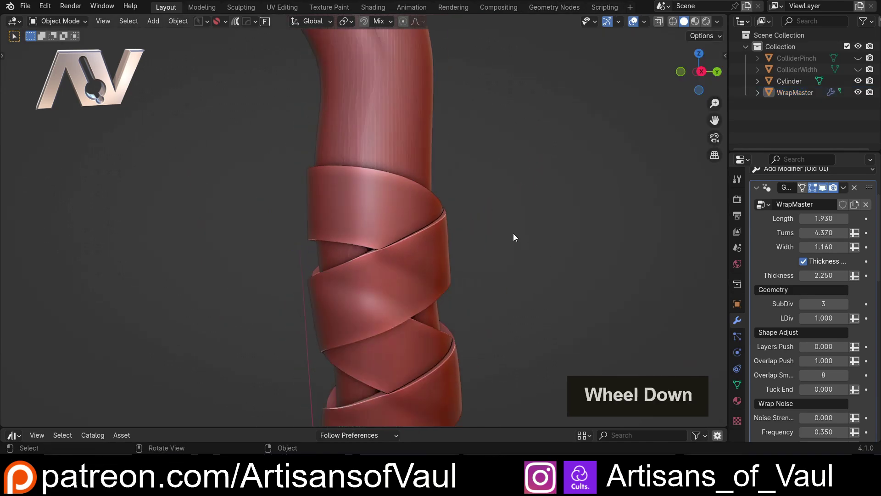
{"action": "middle_click_drag", "start_coordinate": [513, 233], "coordinate": [488, 265]}
{"action": "scroll", "coordinate": [805, 280], "scroll_direction": "down", "scroll_amount": 2}
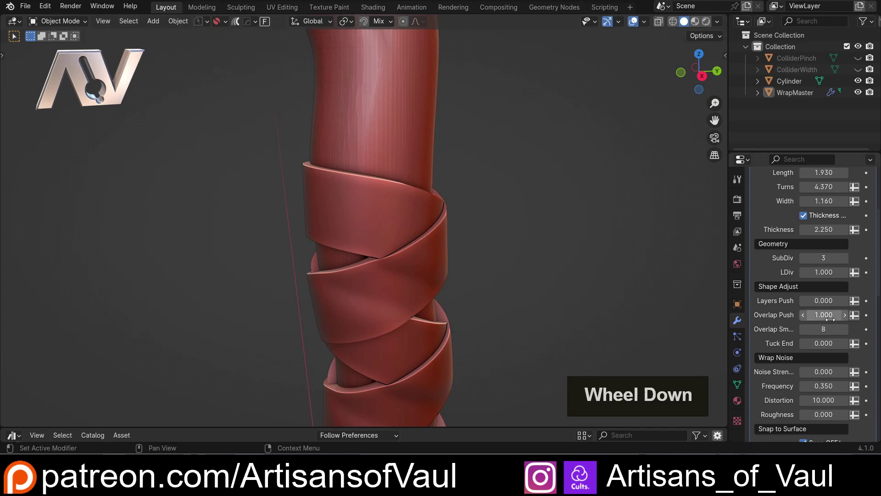
- Set the wrap's Overlap Push to 1.67 and its overlap smoothing to 2 in the Shape Adjust settings
{"action": "middle_click_drag", "start_coordinate": [327, 249], "coordinate": [433, 302]}
{"action": "scroll", "coordinate": [401, 316], "scroll_direction": "up", "scroll_amount": 2}
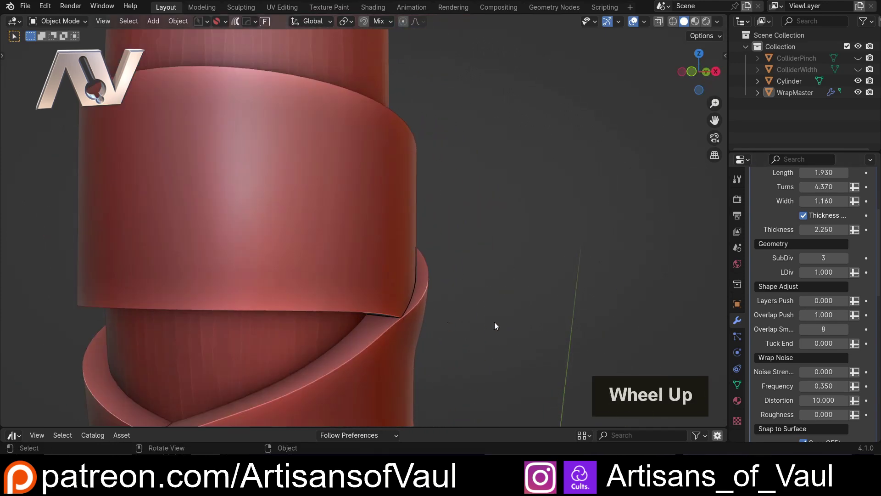
{"action": "scroll", "coordinate": [584, 297], "scroll_direction": "down", "scroll_amount": 1}
{"action": "left_click", "coordinate": [822, 314]}
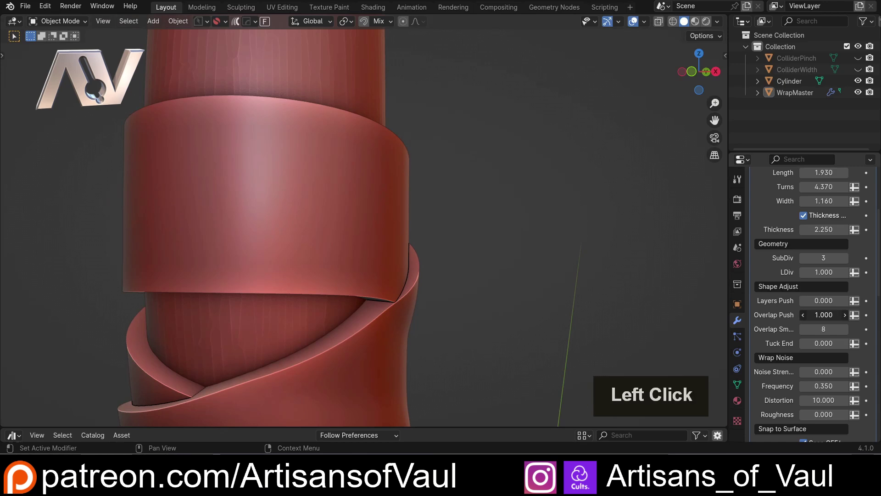
{"action": "mouse_move", "coordinate": [821, 315]}
{"action": "left_mouse_down"}
{"action": "mouse_move", "coordinate": [835, 314]}
{"action": "mouse_move", "coordinate": [804, 329]}
{"action": "mouse_move", "coordinate": [813, 328]}
{"action": "left_mouse_up"}
{"action": "scroll", "coordinate": [452, 296], "scroll_direction": "down", "scroll_amount": 4}
{"action": "middle_click_drag", "start_coordinate": [453, 295], "coordinate": [720, 307]}
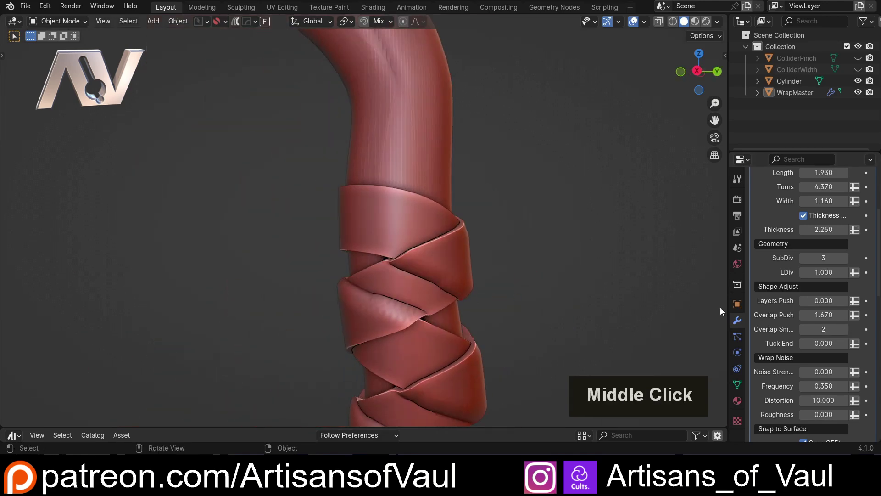
- Raise the wrap's overlap smoothing to 5 and inspect the overlapping turns
{"action": "left_click", "coordinate": [823, 329]}
{"action": "left_click_drag", "start_coordinate": [823, 328], "coordinate": [836, 329]}
{"action": "scroll", "coordinate": [501, 260], "scroll_direction": "up", "scroll_amount": 2}
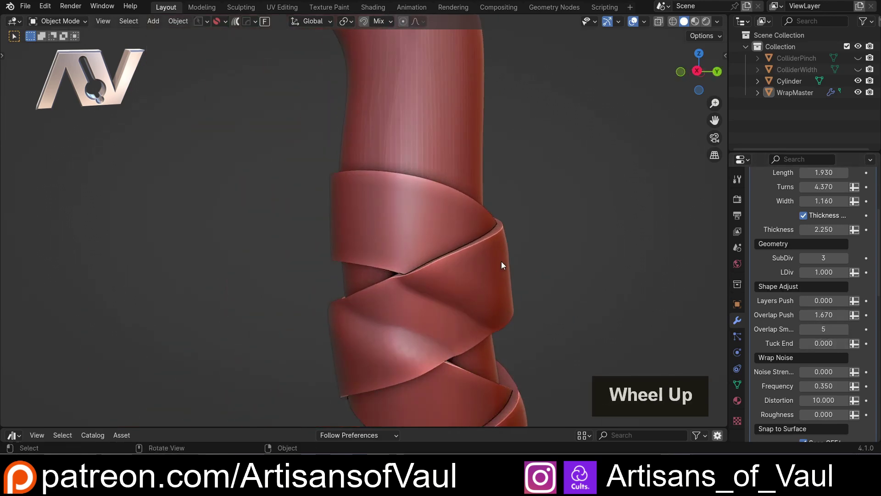
{"action": "middle_click_drag", "start_coordinate": [501, 260], "coordinate": [510, 264]}
- Try a Layers Push of 1.82 on the wrap and reduce it to 0.05
{"action": "left_click", "coordinate": [821, 300]}
{"action": "left_click_drag", "start_coordinate": [823, 301], "coordinate": [839, 300]}
{"action": "middle_click_drag", "start_coordinate": [416, 258], "coordinate": [437, 236]}
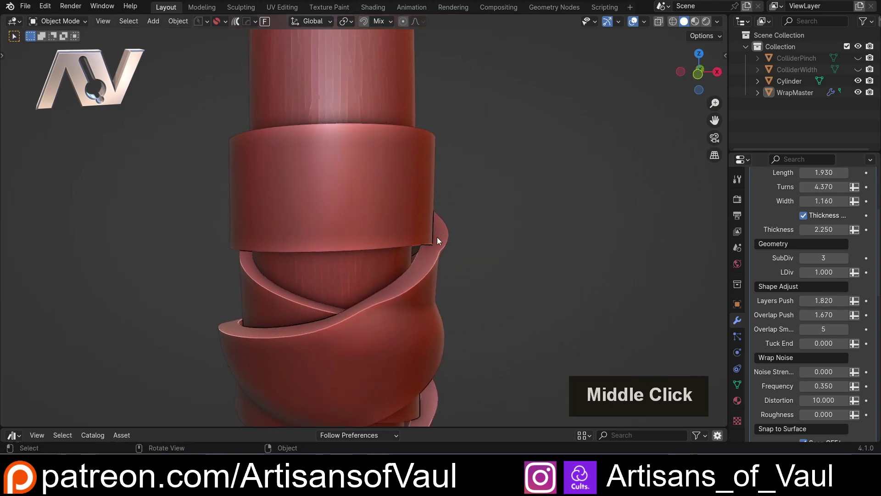
{"action": "scroll", "coordinate": [458, 270], "scroll_direction": "up", "scroll_amount": 2}
{"action": "left_click_drag", "start_coordinate": [835, 300], "coordinate": [820, 300]}
{"action": "scroll", "coordinate": [497, 230], "scroll_direction": "down", "scroll_amount": 4}
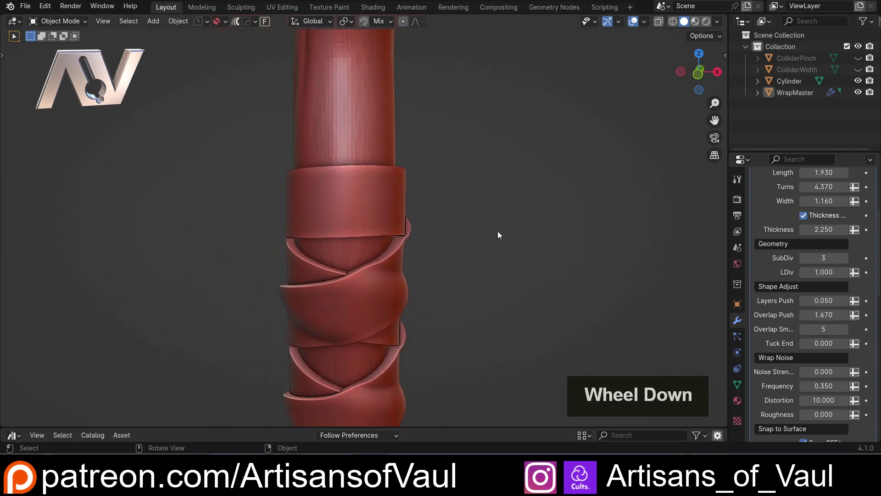
{"action": "middle_click_drag", "start_coordinate": [576, 266], "coordinate": [404, 259]}
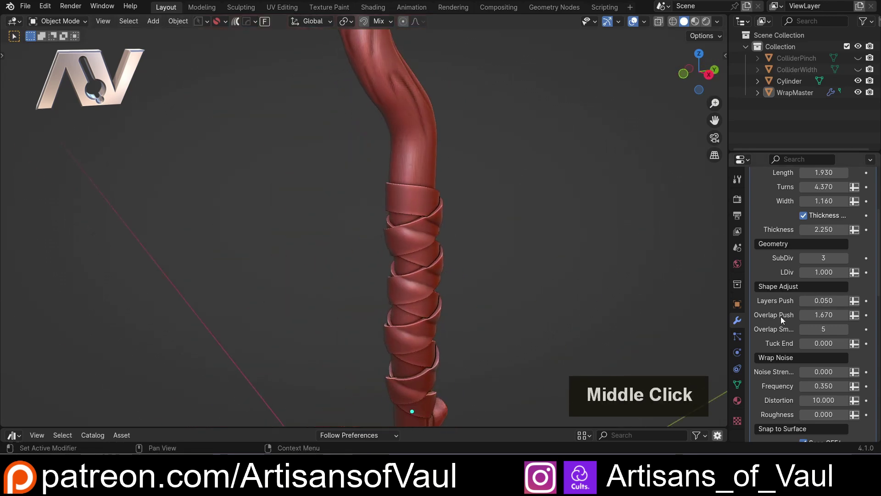
- Smooth the wrap's overlaps further by setting the overlap smoothing to 12
{"action": "left_click_drag", "start_coordinate": [824, 329], "coordinate": [826, 329]}
{"action": "scroll", "coordinate": [438, 246], "scroll_direction": "up", "scroll_amount": 2}
{"action": "middle_click_drag", "start_coordinate": [438, 246], "coordinate": [425, 262], "text": "shift"}
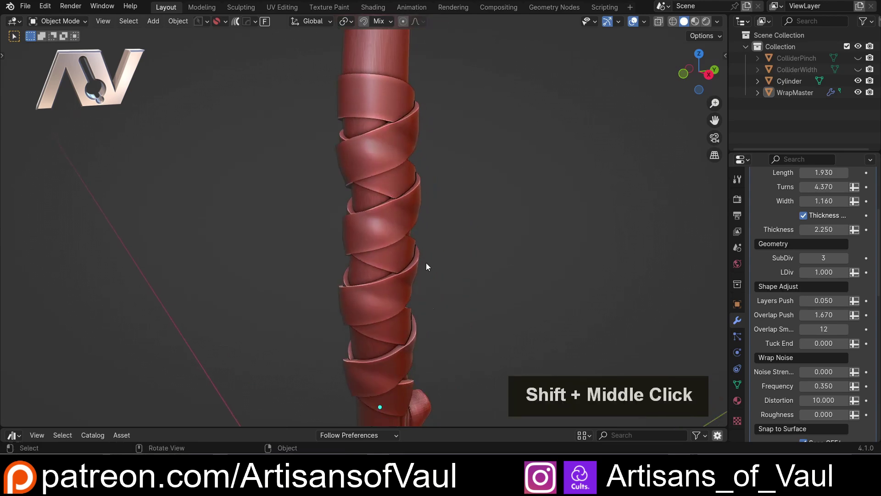
- Tuck the loose lower end of the wrap under the layer around it by setting Tuck End to 6.17
{"action": "middle_click_drag", "start_coordinate": [508, 373], "coordinate": [403, 337]}
{"action": "scroll", "coordinate": [470, 222], "scroll_direction": "up", "scroll_amount": 2}
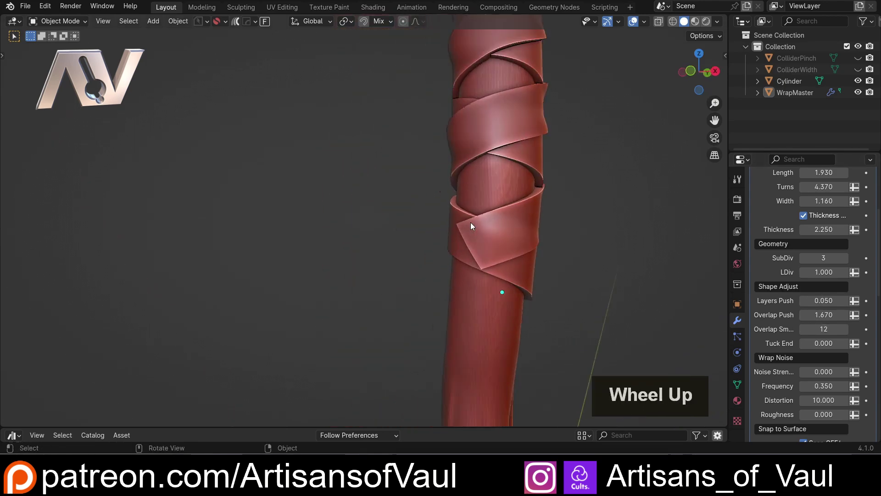
{"action": "middle_click_drag", "start_coordinate": [470, 222], "coordinate": [430, 267]}
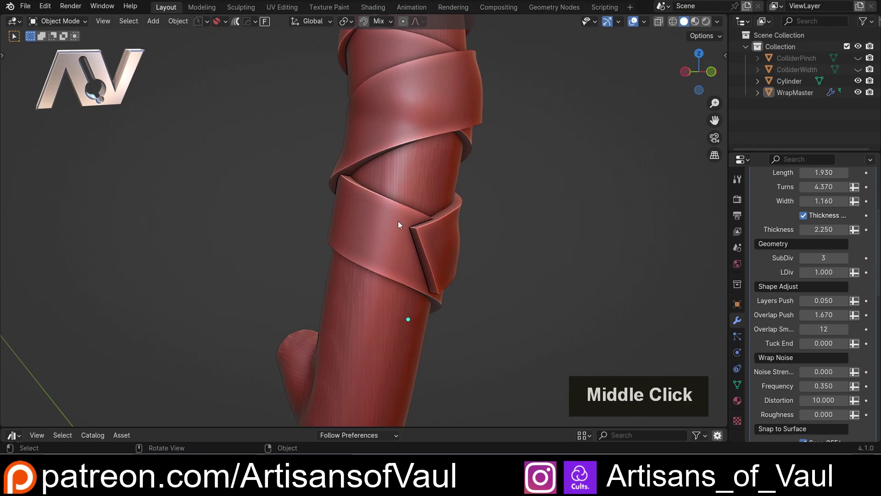
{"action": "middle_click_drag", "start_coordinate": [419, 234], "coordinate": [359, 254]}
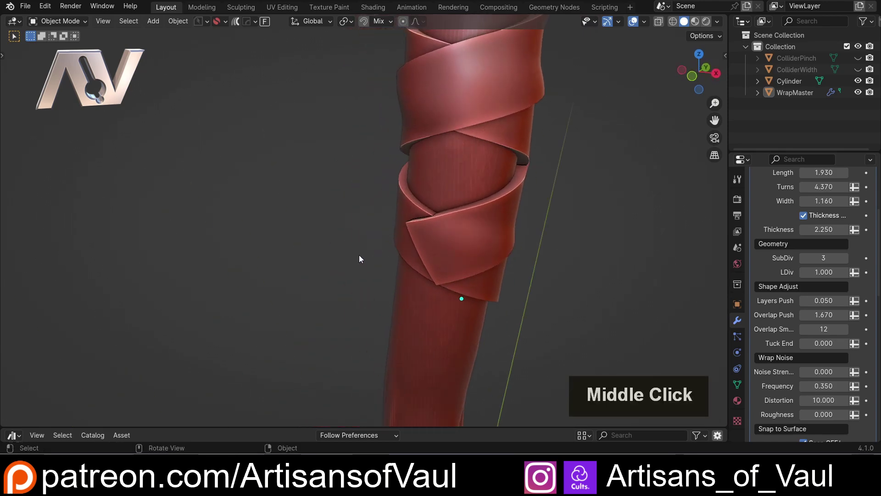
{"action": "scroll", "coordinate": [412, 239], "scroll_direction": "down", "scroll_amount": 2}
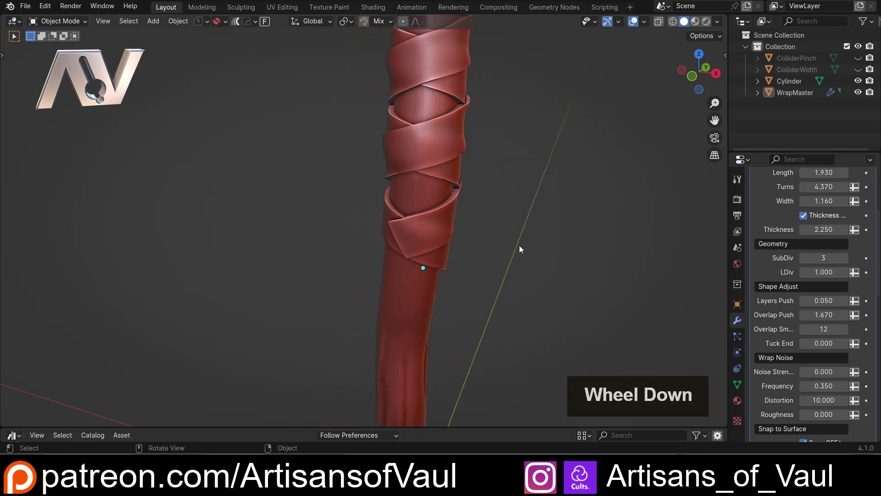
{"action": "scroll", "coordinate": [519, 245], "scroll_direction": "up", "scroll_amount": 3}
{"action": "left_click", "coordinate": [832, 342]}
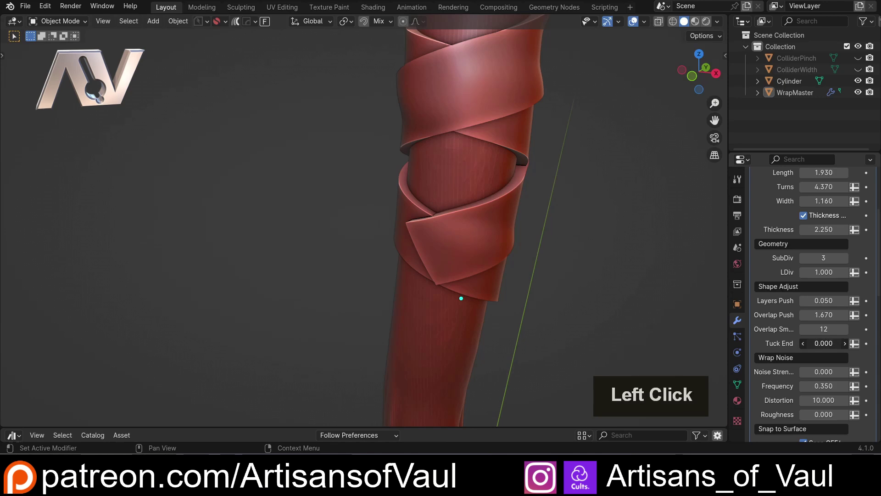
{"action": "left_click_drag", "start_coordinate": [833, 342], "coordinate": [854, 343]}
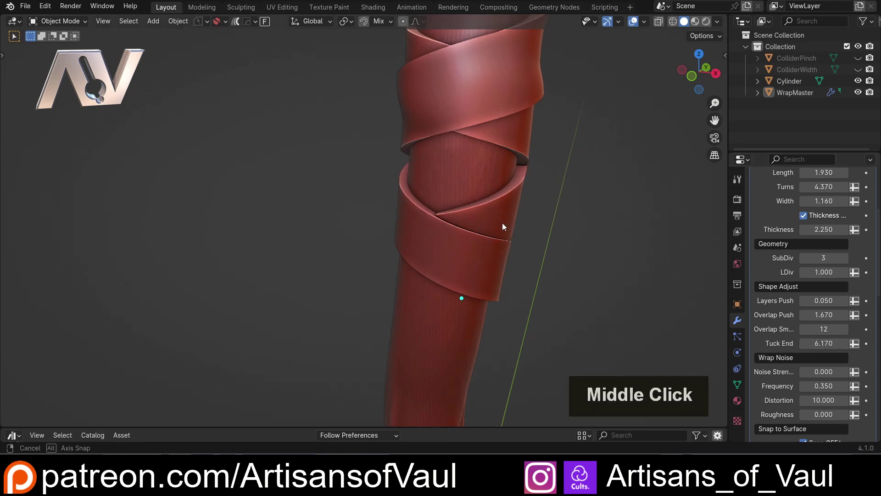
{"action": "middle_click_drag", "start_coordinate": [502, 222], "coordinate": [450, 199]}
{"action": "scroll", "coordinate": [513, 236], "scroll_direction": "down", "scroll_amount": 6}
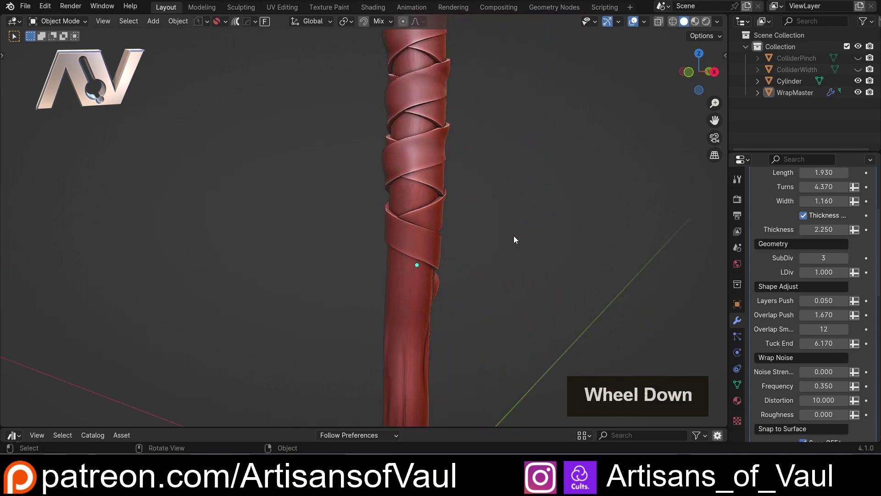
- Add irregularity to the wrap by setting the Wrap Noise strength to 1.16 and Frequency to 0.5
{"action": "middle_click_drag", "start_coordinate": [476, 233], "coordinate": [464, 285]}
{"action": "scroll", "coordinate": [480, 290], "scroll_direction": "up", "scroll_amount": 4}
{"action": "scroll", "coordinate": [768, 274], "scroll_direction": "down", "scroll_amount": 5}
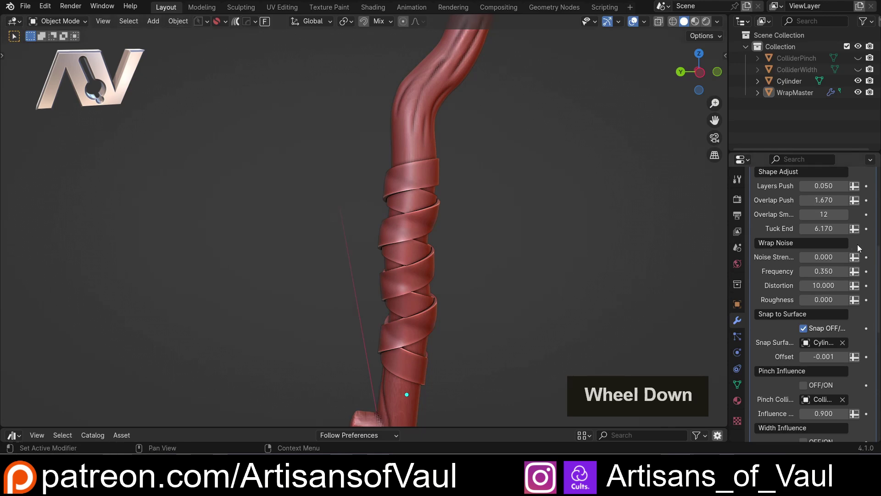
{"action": "middle_click_drag", "start_coordinate": [419, 229], "coordinate": [519, 277]}
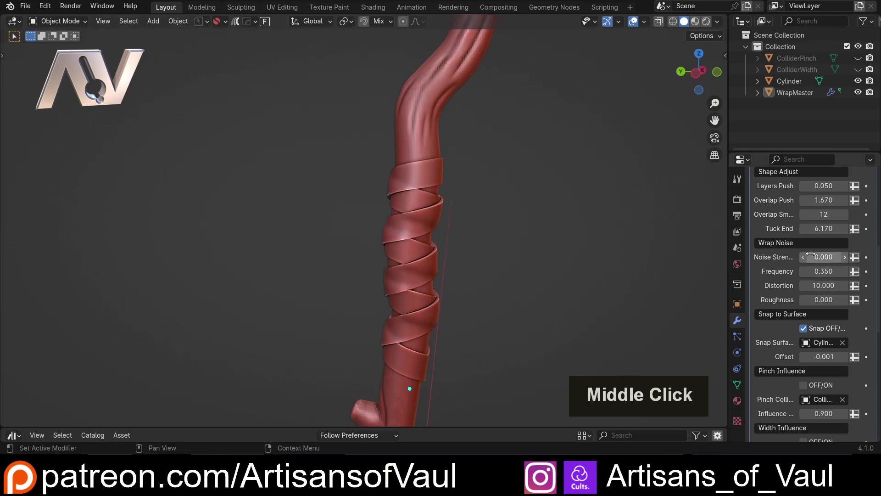
{"action": "left_click_drag", "start_coordinate": [823, 257], "coordinate": [853, 257]}
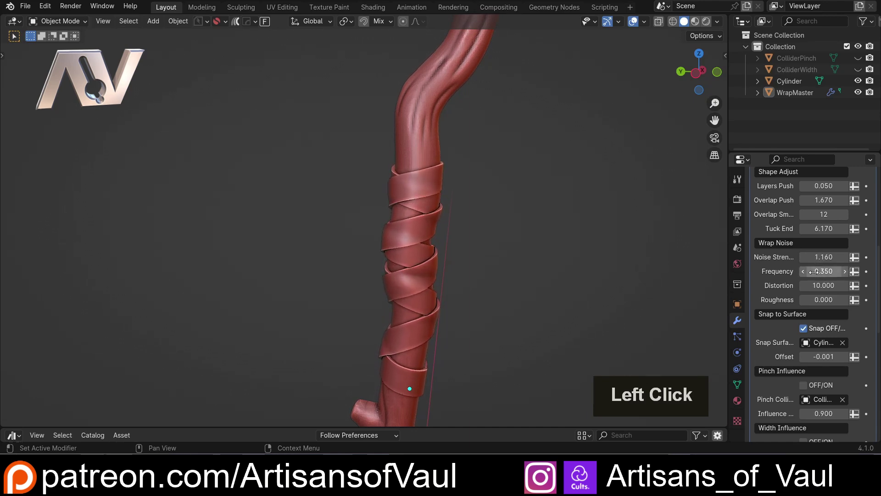
{"action": "left_click_drag", "start_coordinate": [824, 271], "coordinate": [840, 272]}
{"action": "middle_click_drag", "start_coordinate": [695, 311], "coordinate": [462, 306]}
{"action": "middle_click_drag", "start_coordinate": [505, 331], "coordinate": [439, 323]}
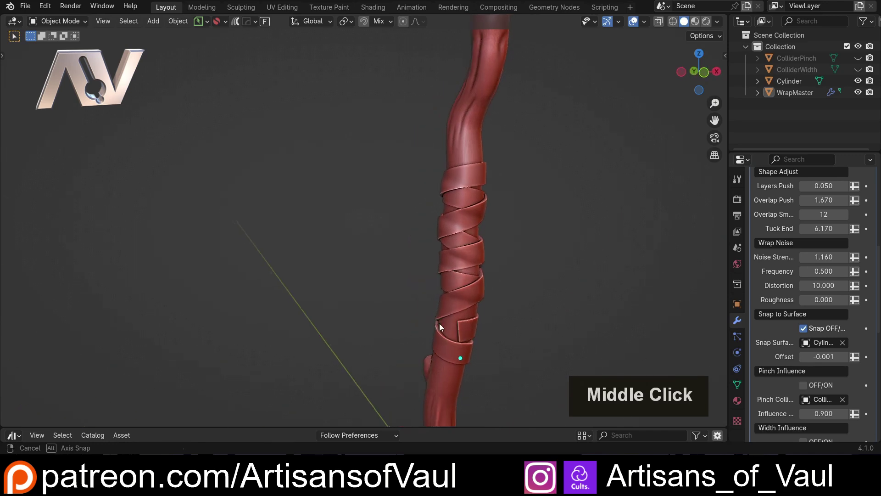
- Shorten the wrap by setting its Length to 1.71 and check the lower end
{"action": "scroll", "coordinate": [809, 214], "scroll_direction": "up", "scroll_amount": 8}
{"action": "left_click_drag", "start_coordinate": [823, 241], "coordinate": [828, 241]}
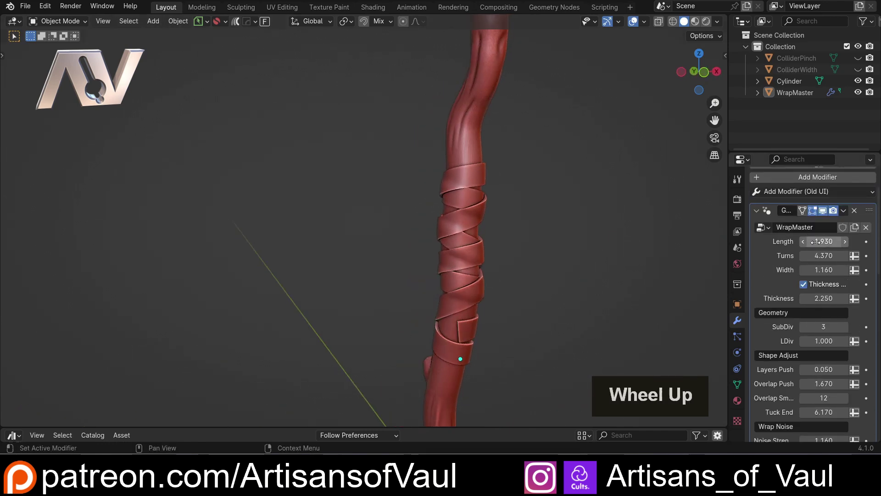
{"action": "middle_click_drag", "start_coordinate": [505, 305], "coordinate": [561, 297]}
{"action": "left_click", "coordinate": [826, 241]}
{"action": "left_click_drag", "start_coordinate": [825, 242], "coordinate": [720, 241]}
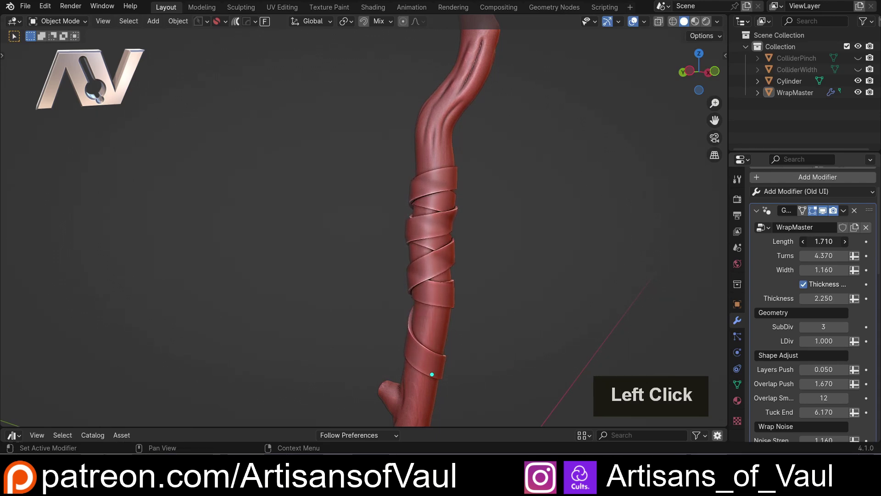
{"action": "middle_click_drag", "start_coordinate": [477, 253], "coordinate": [511, 252]}
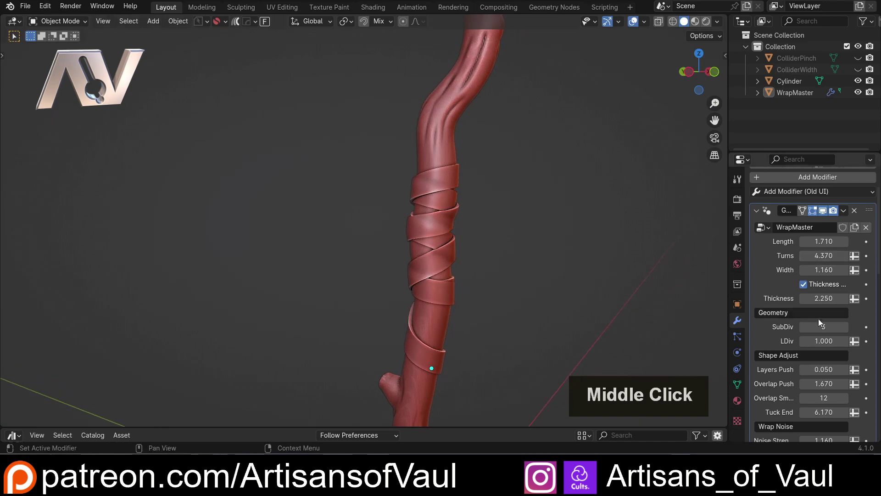
- Remove the wrap's irregularity by setting the Wrap Noise strength to 0
{"action": "scroll", "coordinate": [816, 384], "scroll_direction": "down", "scroll_amount": 6}
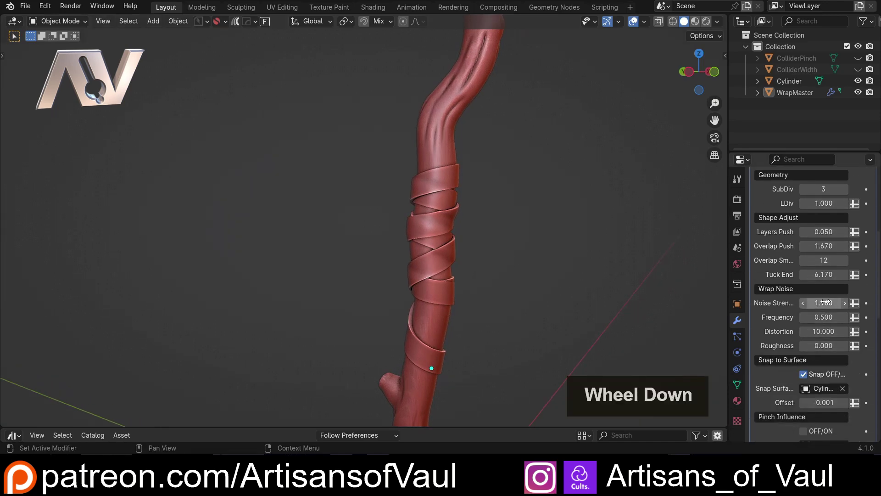
{"action": "left_click_drag", "start_coordinate": [824, 303], "coordinate": [801, 303]}
{"action": "scroll", "coordinate": [590, 245], "scroll_direction": "up", "scroll_amount": 3}
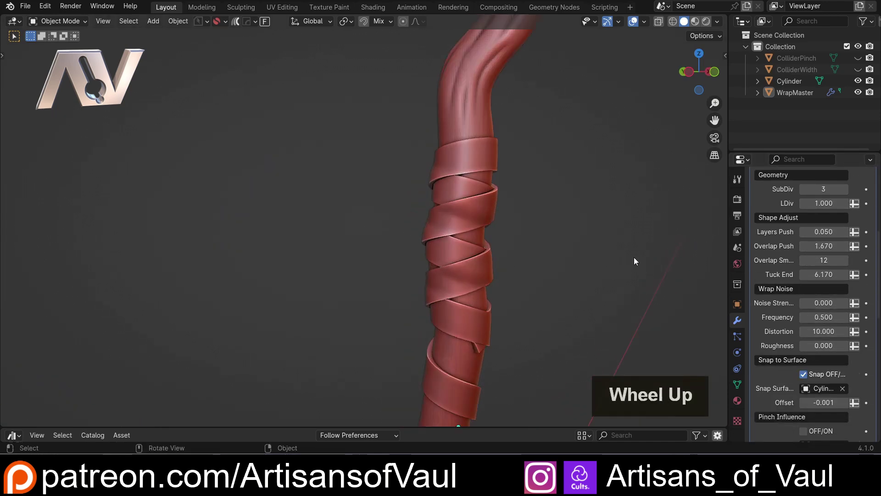
- Set the wrap's Length to 1.81 so its lower end reaches the bottom turn
{"action": "middle_click_drag", "start_coordinate": [635, 257], "coordinate": [571, 252]}
{"action": "scroll", "coordinate": [816, 203], "scroll_direction": "up", "scroll_amount": 3}
{"action": "scroll", "coordinate": [816, 203], "scroll_direction": "up", "scroll_amount": 1}
{"action": "left_click", "coordinate": [815, 197]}
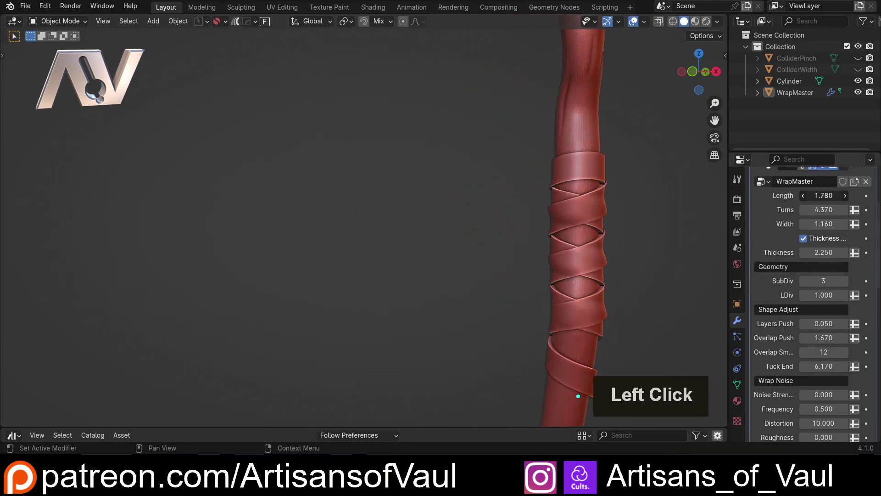
{"action": "left_click_drag", "start_coordinate": [815, 198], "coordinate": [824, 197]}
{"action": "middle_click_drag", "start_coordinate": [597, 238], "coordinate": [437, 277]}
- In Edit Mode, move the bottom edge loop of the wrap's guide cylinder slightly upward and return to Object Mode
{"action": "left_click", "coordinate": [432, 216]}
{"action": "key", "text": "Tab"}
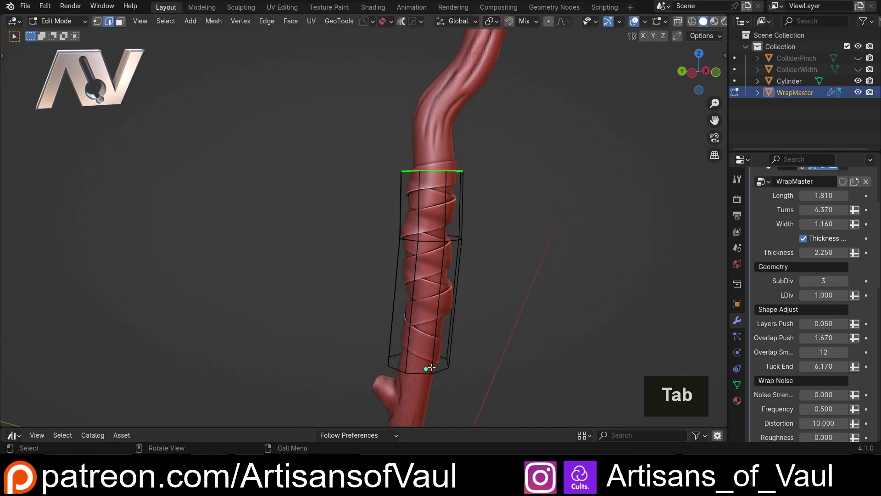
{"action": "left_click", "coordinate": [415, 374]}
{"action": "key", "text": "g"}
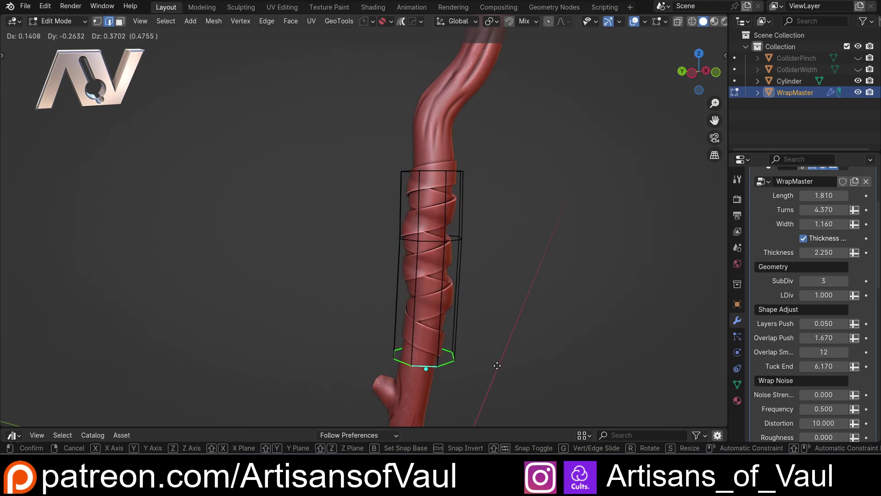
{"action": "left_click", "coordinate": [493, 366]}
{"action": "key", "text": "Tab"}
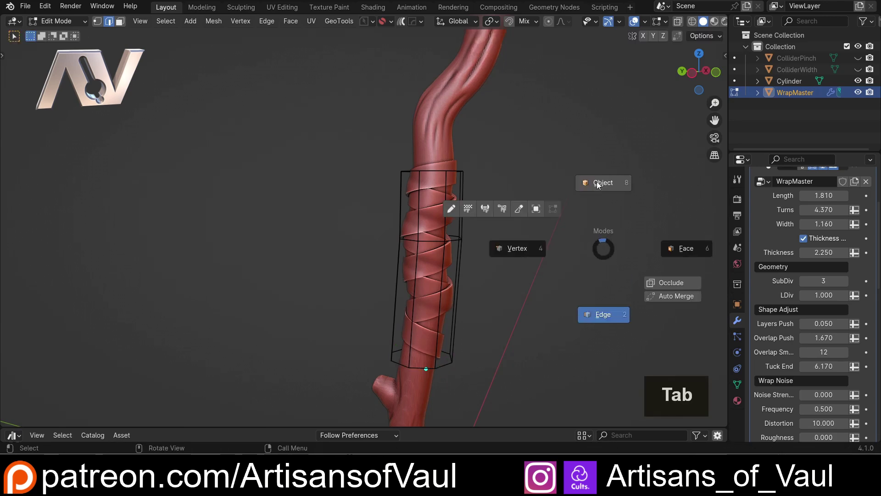
- Look through the wrap's Pinch Influence, Width Influence, Tear, Material and Extra settings
{"action": "scroll", "coordinate": [769, 282], "scroll_direction": "down", "scroll_amount": 6}
{"action": "scroll", "coordinate": [775, 305], "scroll_direction": "down", "scroll_amount": 5}
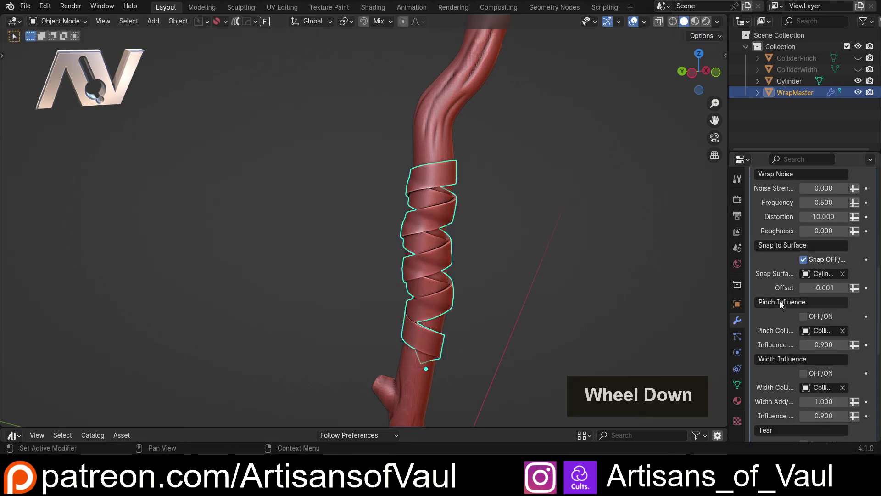
{"action": "scroll", "coordinate": [819, 310], "scroll_direction": "down", "scroll_amount": 4}
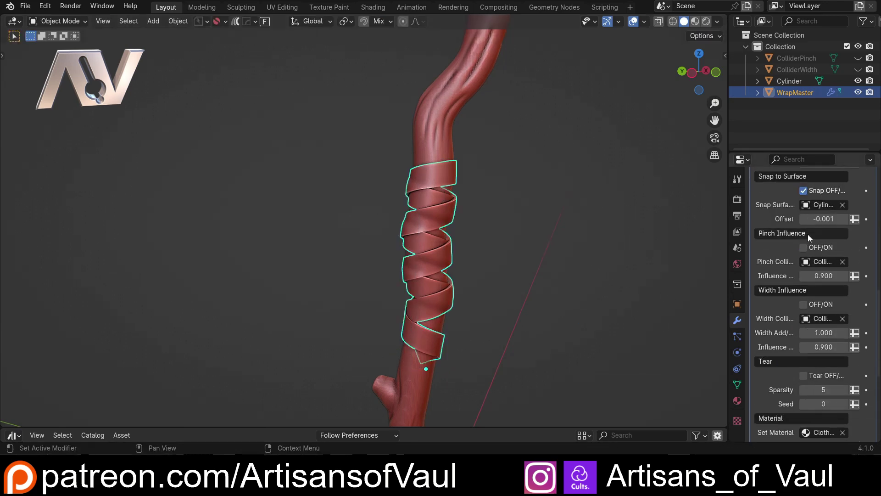
{"action": "scroll", "coordinate": [813, 263], "scroll_direction": "down", "scroll_amount": 5}
{"action": "scroll", "coordinate": [513, 264], "scroll_direction": "up", "scroll_amount": 5}
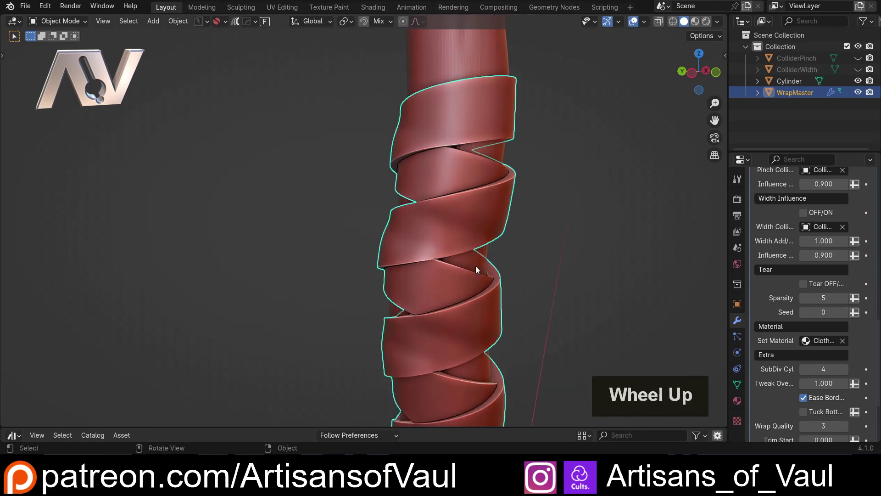
- Enable Tear on the wrap and set its Sparsity to 9
{"action": "middle_click_drag", "start_coordinate": [476, 266], "coordinate": [436, 260], "text": "shift"}
{"action": "left_click", "coordinate": [802, 284]}
{"action": "middle_click_drag", "start_coordinate": [413, 214], "coordinate": [569, 241]}
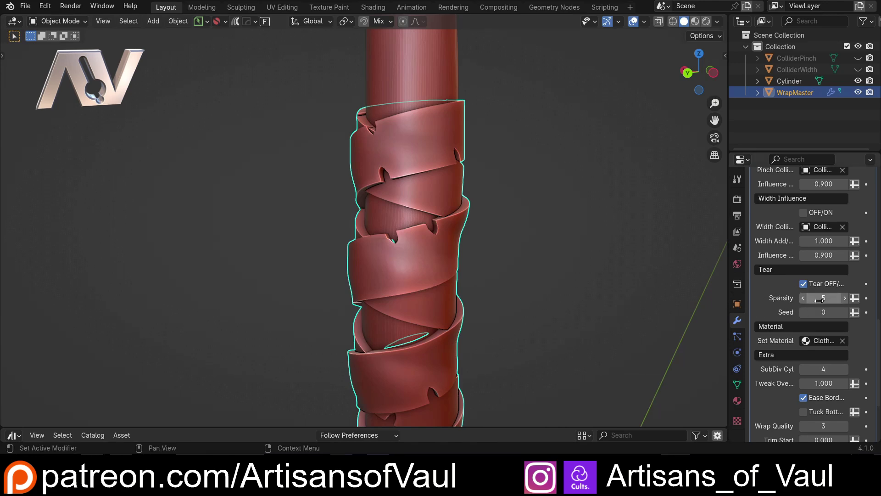
{"action": "left_click_drag", "start_coordinate": [814, 299], "coordinate": [833, 299]}
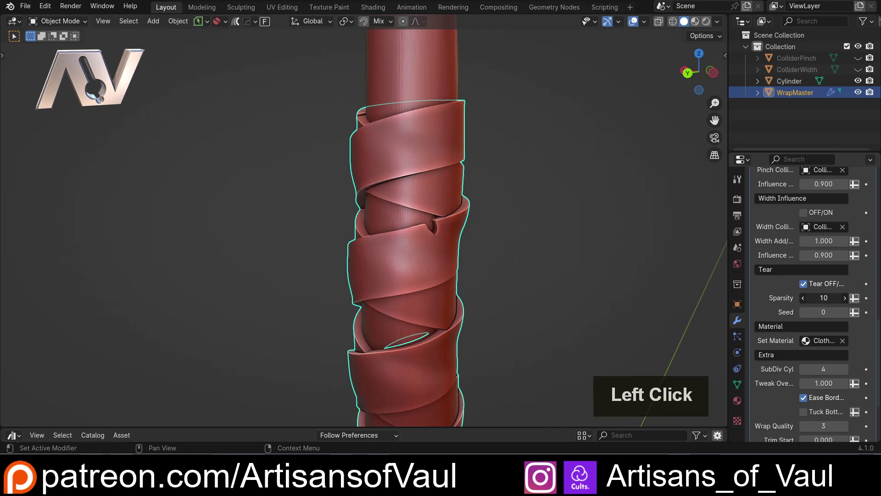
{"action": "left_click_drag", "start_coordinate": [826, 298], "coordinate": [821, 298]}
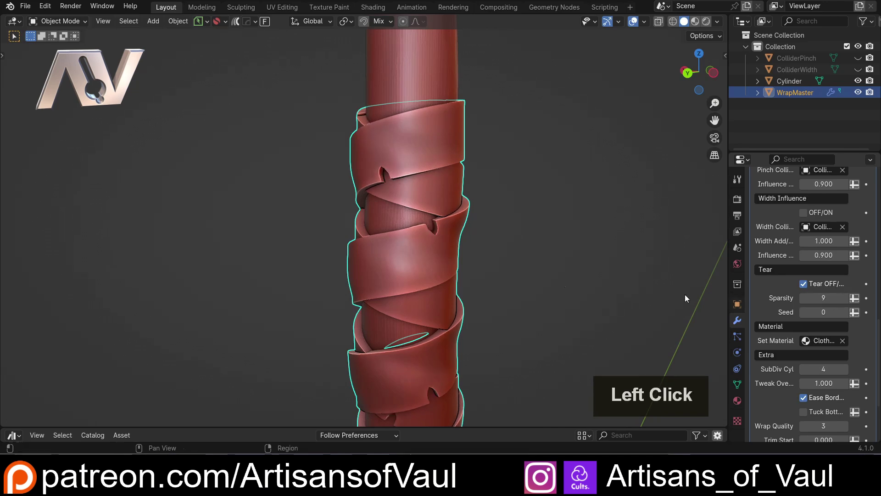
{"action": "middle_click_drag", "start_coordinate": [459, 238], "coordinate": [474, 131]}
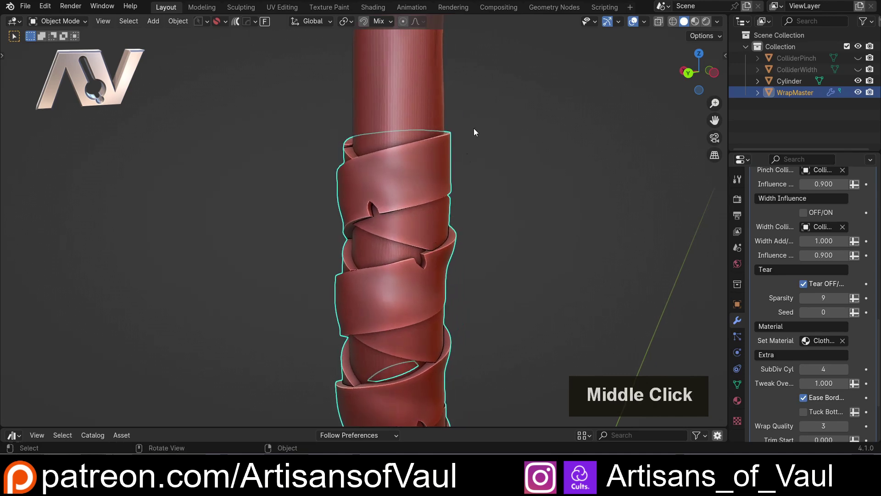
{"action": "scroll", "coordinate": [390, 189], "scroll_direction": "up", "scroll_amount": 2}
{"action": "middle_click_drag", "start_coordinate": [361, 205], "coordinate": [438, 210]}
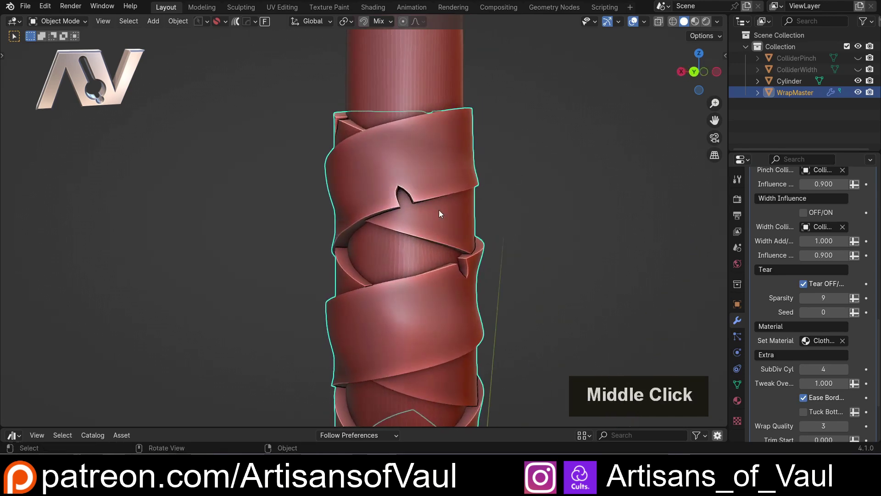
- Show the wireframe overlay to examine the mesh around the wrap's tears, and hide it again
{"action": "left_click", "coordinate": [644, 21]}
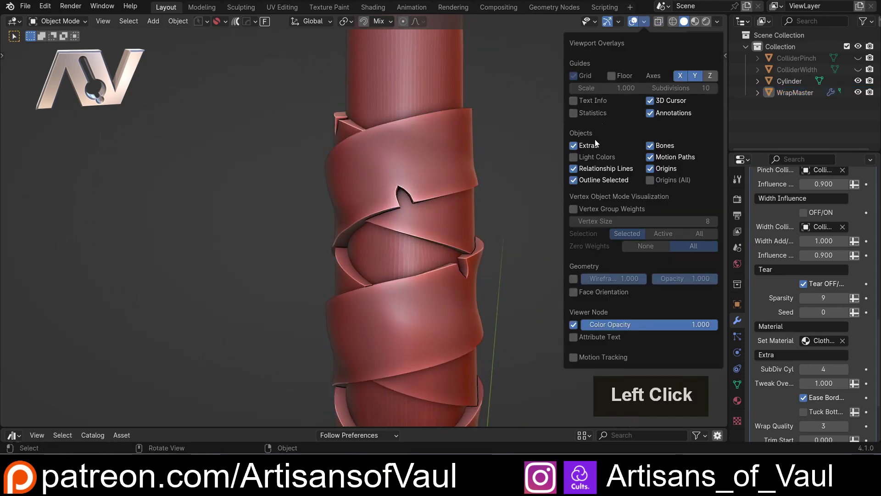
{"action": "left_click", "coordinate": [573, 278]}
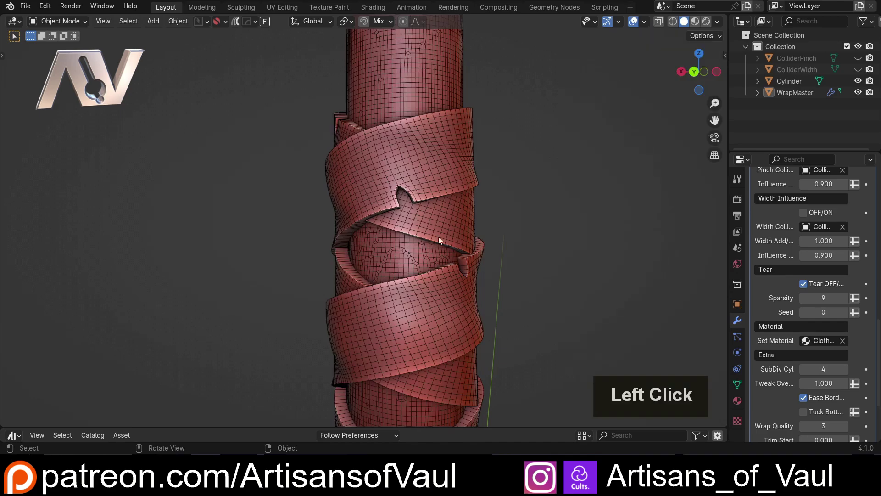
{"action": "middle_click_drag", "start_coordinate": [438, 236], "coordinate": [426, 199]}
{"action": "scroll", "coordinate": [477, 165], "scroll_direction": "up", "scroll_amount": 3}
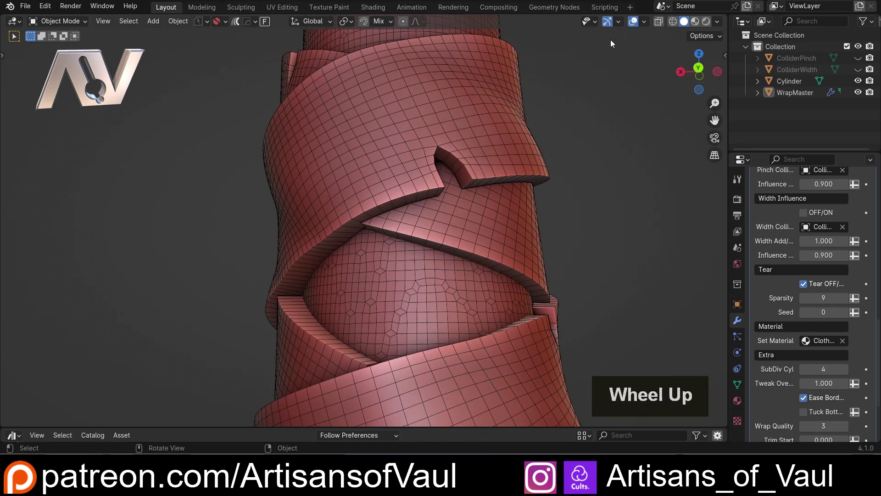
{"action": "left_click", "coordinate": [645, 22]}
{"action": "left_click", "coordinate": [574, 278]}
{"action": "scroll", "coordinate": [538, 251], "scroll_direction": "down", "scroll_amount": 2}
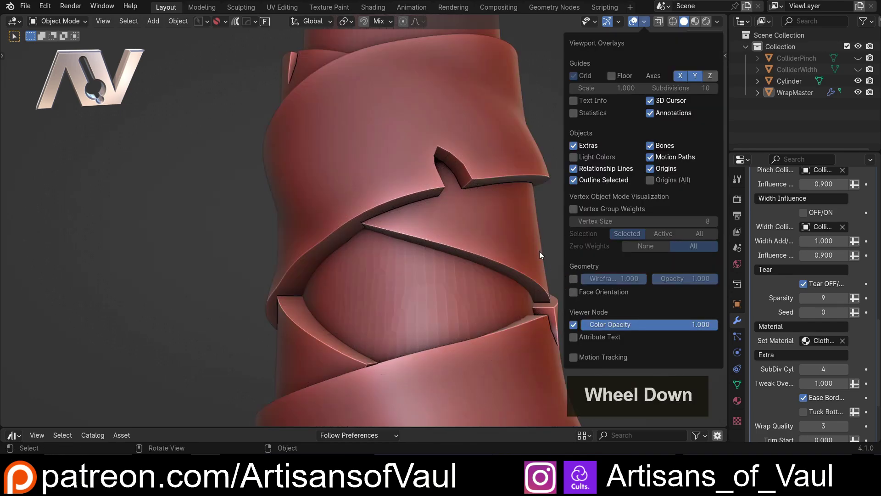
{"action": "left_click", "coordinate": [543, 205]}
- Set the wrap's tear Sparsity to 10 and switch Tear off
{"action": "scroll", "coordinate": [567, 200], "scroll_direction": "down", "scroll_amount": 5}
{"action": "scroll", "coordinate": [558, 215], "scroll_direction": "down", "scroll_amount": 2}
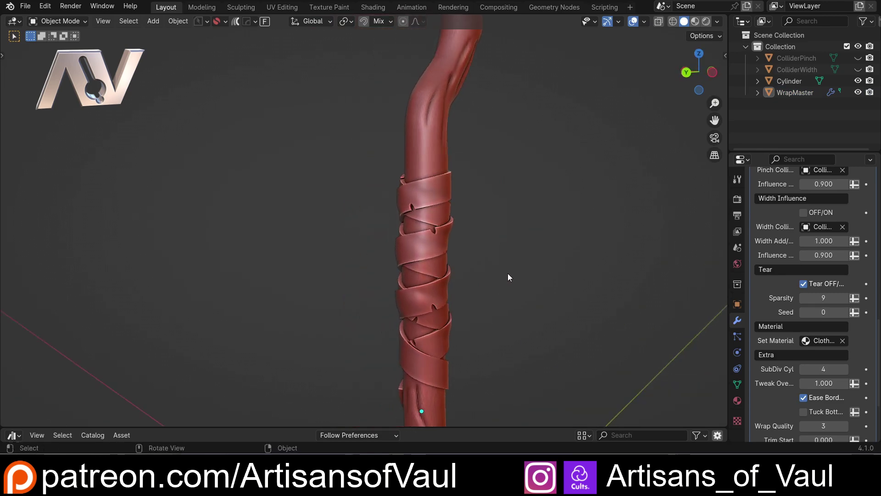
{"action": "middle_click_drag", "start_coordinate": [438, 326], "coordinate": [500, 193]}
{"action": "scroll", "coordinate": [459, 260], "scroll_direction": "up", "scroll_amount": 2}
{"action": "middle_click_drag", "start_coordinate": [301, 216], "coordinate": [487, 280]}
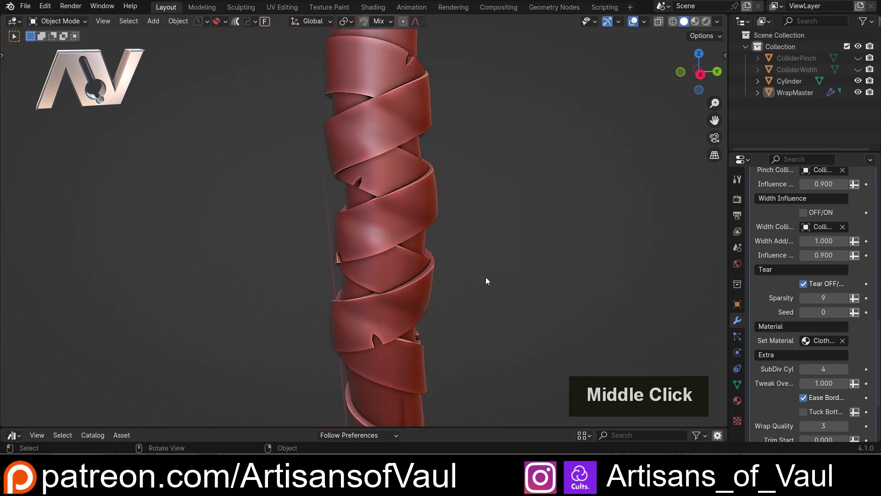
{"action": "left_click", "coordinate": [815, 300]}
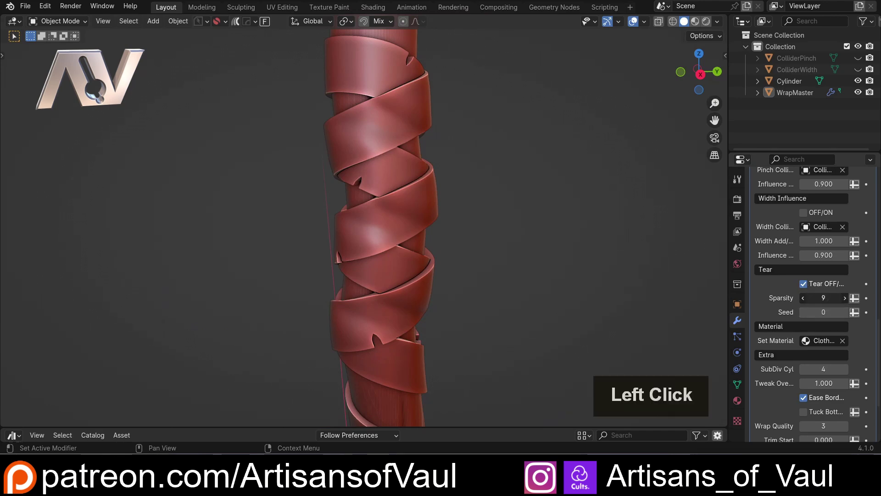
{"action": "middle_click_drag", "start_coordinate": [413, 193], "coordinate": [565, 218]}
{"action": "left_click", "coordinate": [802, 298]}
{"action": "middle_click_drag", "start_coordinate": [513, 250], "coordinate": [680, 237]}
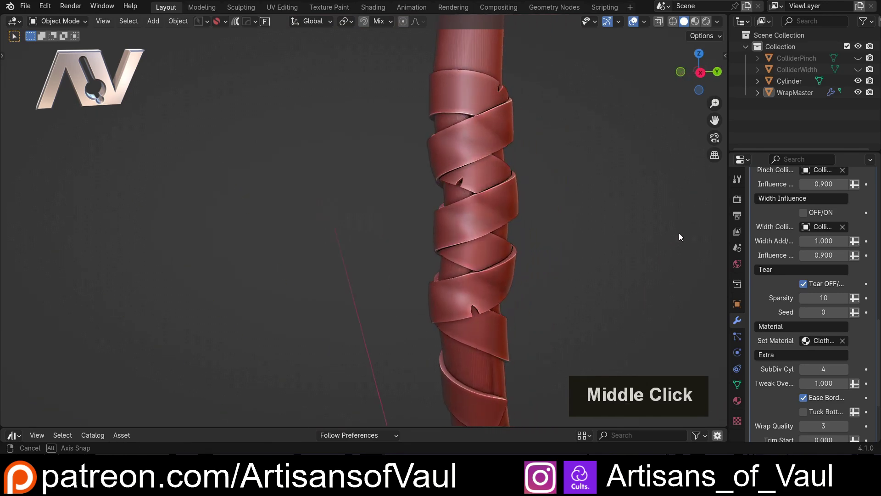
{"action": "left_click", "coordinate": [803, 284]}
{"action": "scroll", "coordinate": [805, 280], "scroll_direction": "up", "scroll_amount": 3}
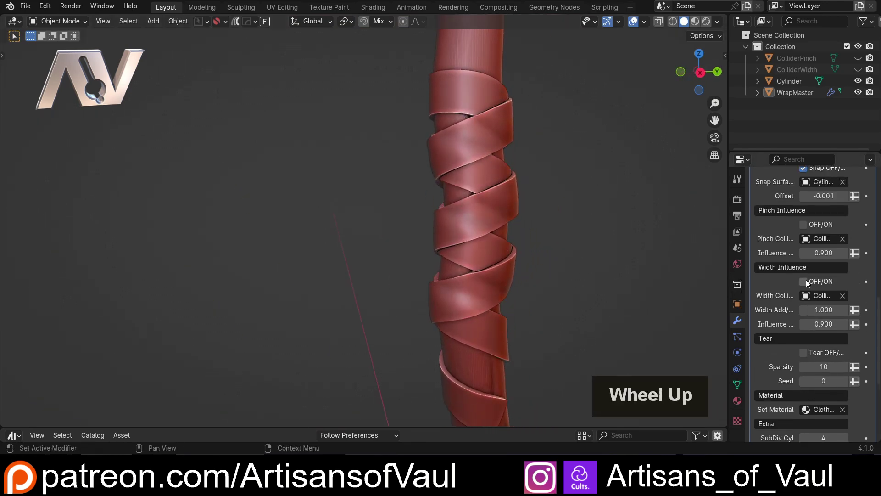
- Unhide the ColliderPinch plane and move it up so it crosses the middle of the wrap
{"action": "middle_click_drag", "start_coordinate": [452, 180], "coordinate": [606, 183]}
{"action": "scroll", "coordinate": [527, 184], "scroll_direction": "down", "scroll_amount": 3}
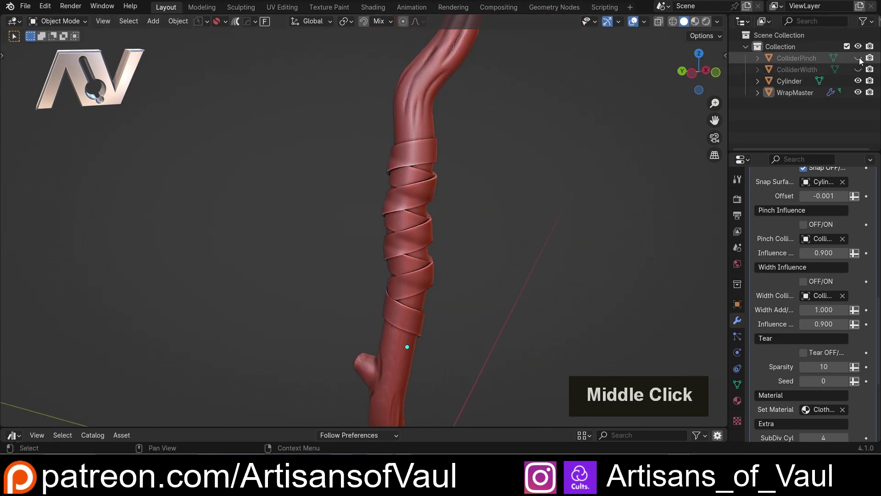
{"action": "left_click", "coordinate": [857, 58]}
{"action": "left_click", "coordinate": [491, 356]}
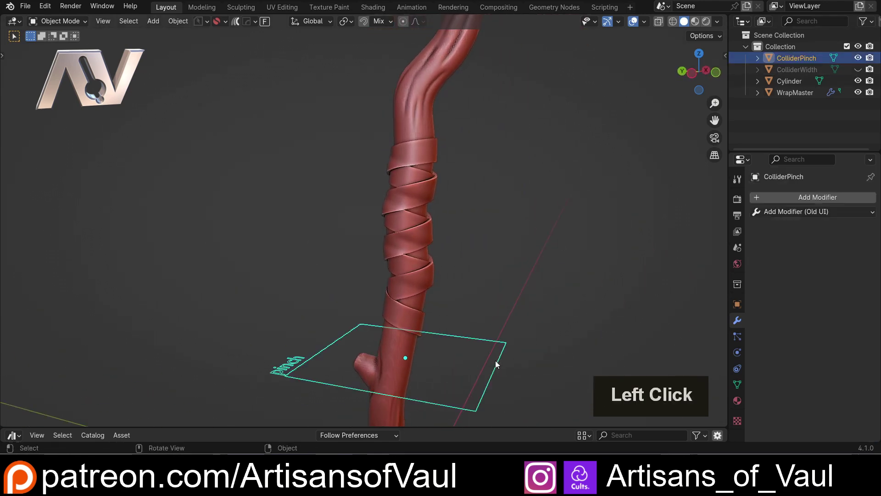
{"action": "middle_click_drag", "start_coordinate": [495, 360], "coordinate": [528, 338]}
{"action": "key", "text": "g"}
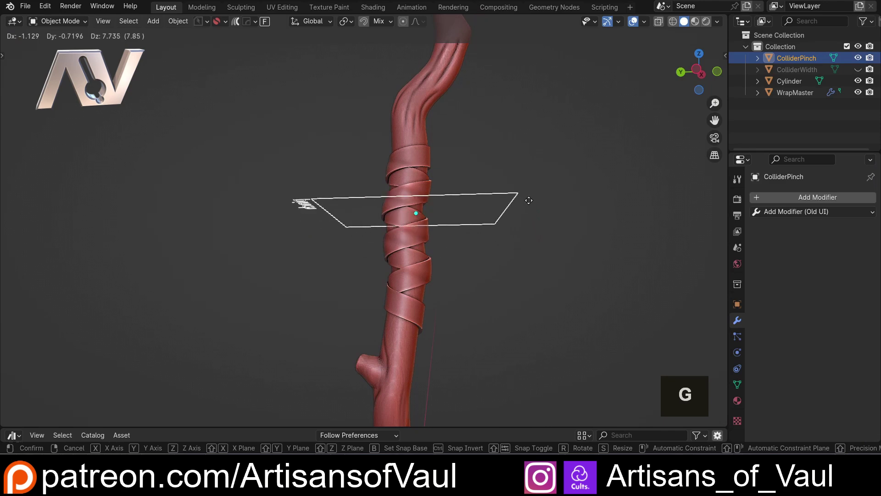
{"action": "left_click", "coordinate": [527, 194]}
{"action": "middle_click_drag", "start_coordinate": [528, 194], "coordinate": [437, 211]}
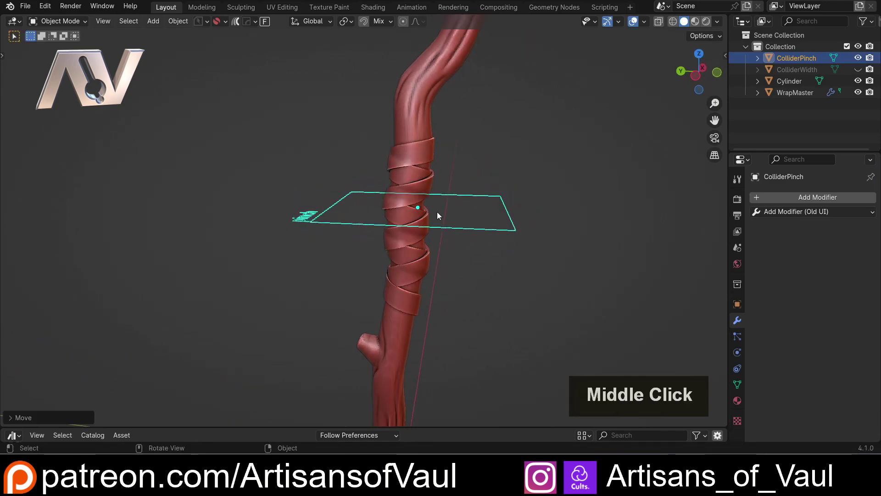
- Enable Pinch Influence on the wrap and set its influence value to 0.91
{"action": "left_click", "coordinate": [421, 174]}
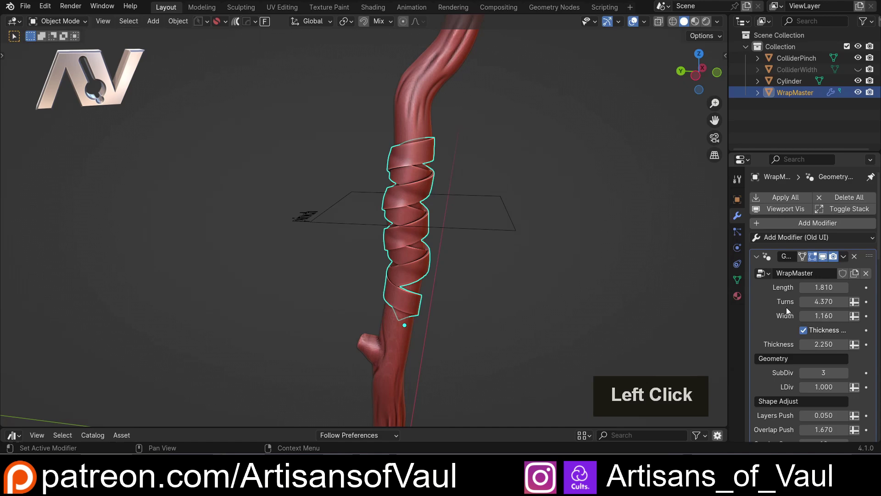
{"action": "scroll", "coordinate": [794, 295], "scroll_direction": "down", "scroll_amount": 5}
{"action": "scroll", "coordinate": [794, 296], "scroll_direction": "down", "scroll_amount": 8}
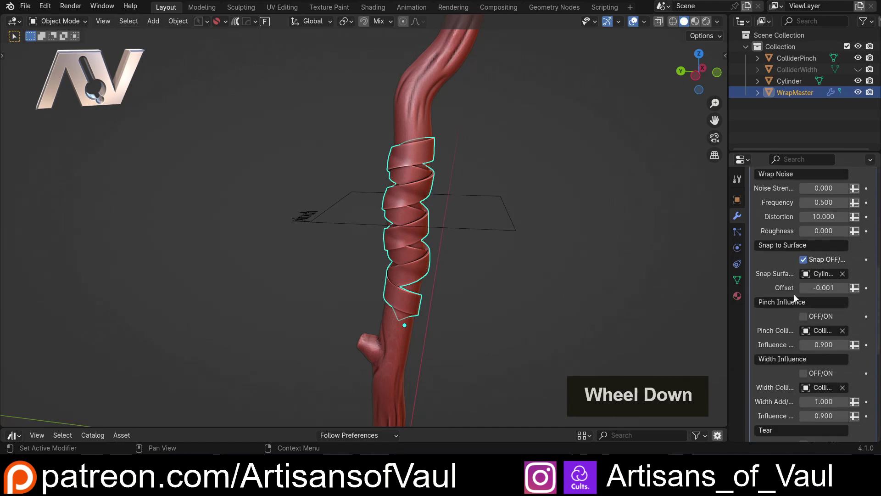
{"action": "left_click", "coordinate": [802, 316]}
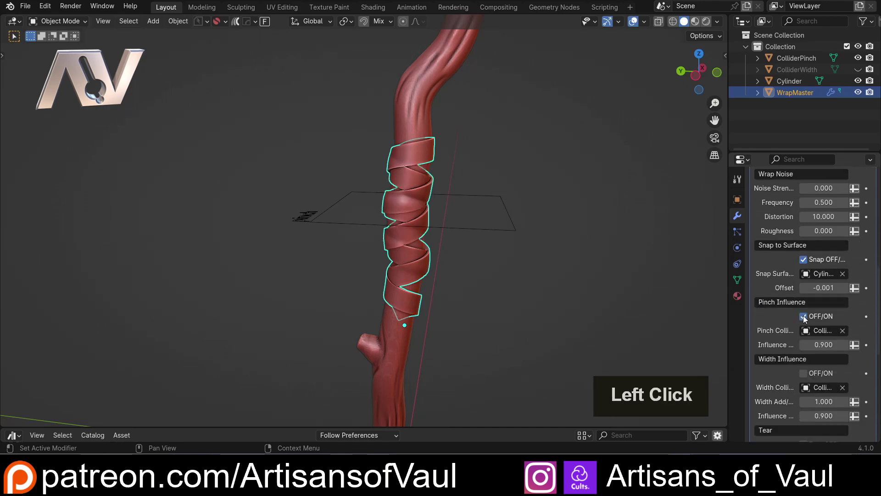
{"action": "scroll", "coordinate": [415, 233], "scroll_direction": "up", "scroll_amount": 1}
{"action": "middle_click_drag", "start_coordinate": [414, 233], "coordinate": [425, 212]}
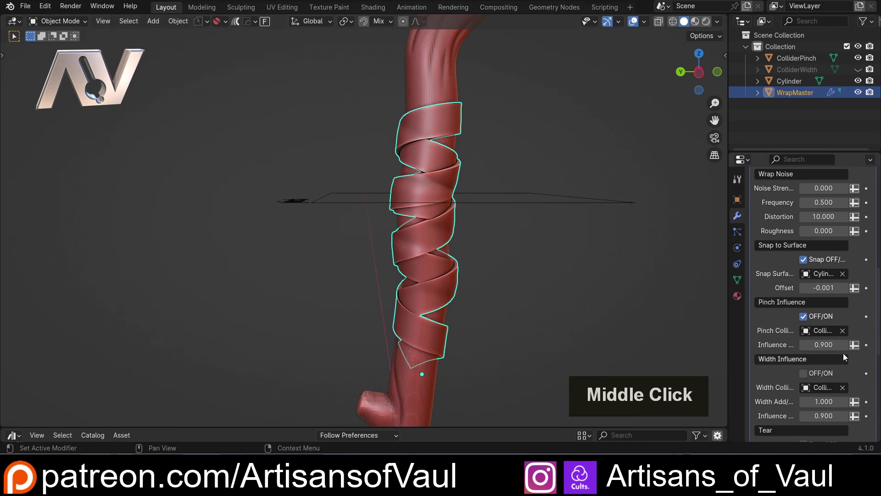
{"action": "mouse_move", "coordinate": [819, 345]}
{"action": "left_mouse_down"}
{"action": "mouse_move", "coordinate": [839, 344]}
{"action": "mouse_move", "coordinate": [820, 345]}
{"action": "mouse_move", "coordinate": [830, 345]}
{"action": "left_mouse_up"}
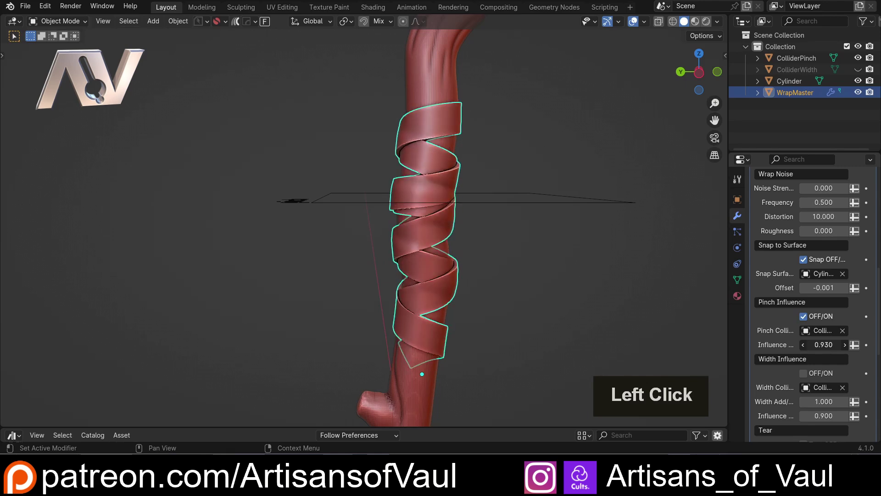
- Set the wrap's Turns to 4.28
{"action": "scroll", "coordinate": [802, 224], "scroll_direction": "up", "scroll_amount": 12}
{"action": "scroll", "coordinate": [801, 229], "scroll_direction": "up", "scroll_amount": 2}
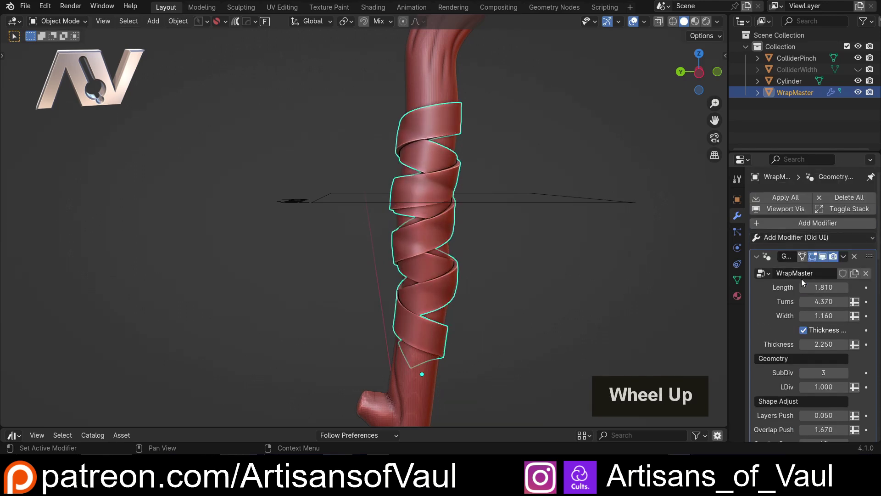
{"action": "mouse_move", "coordinate": [817, 287]}
{"action": "left_mouse_down"}
{"action": "mouse_move", "coordinate": [872, 287]}
{"action": "mouse_move", "coordinate": [824, 287]}
{"action": "mouse_move", "coordinate": [823, 302]}
{"action": "mouse_move", "coordinate": [842, 302]}
{"action": "mouse_move", "coordinate": [819, 301]}
{"action": "left_mouse_up"}
- In Edit Mode, duplicate the whole pinch collider mesh, place the copy around the wrap's lower turns, and return to Object Mode
{"action": "left_click", "coordinate": [585, 209]}
{"action": "middle_click_drag", "start_coordinate": [585, 209], "coordinate": [535, 219]}
{"action": "key", "text": "Tab"}
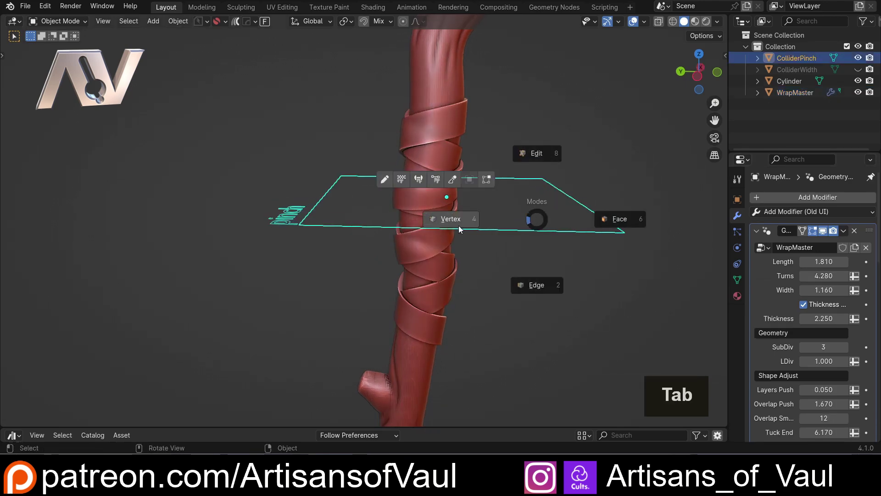
{"action": "left_click", "coordinate": [453, 223]}
{"action": "key", "text": "a"}
{"action": "middle_click_drag", "start_coordinate": [453, 223], "coordinate": [500, 221]}
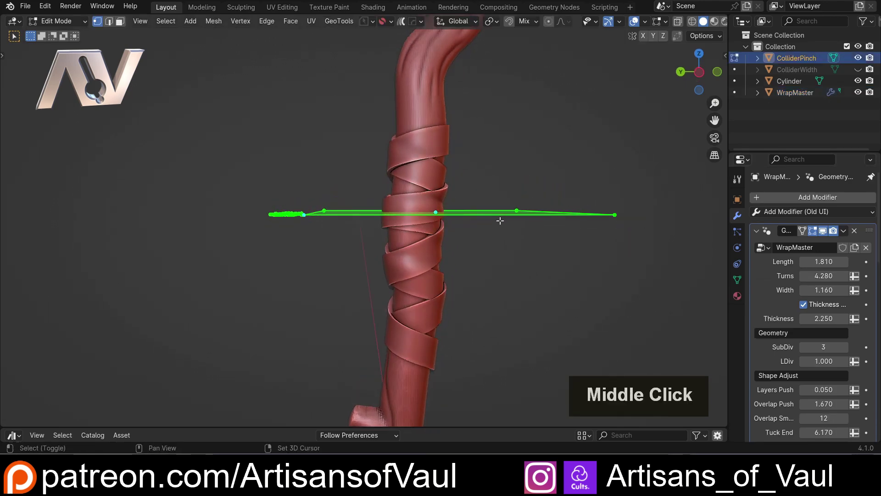
{"action": "key", "text": "shift+d"}
{"action": "left_click", "coordinate": [480, 323]}
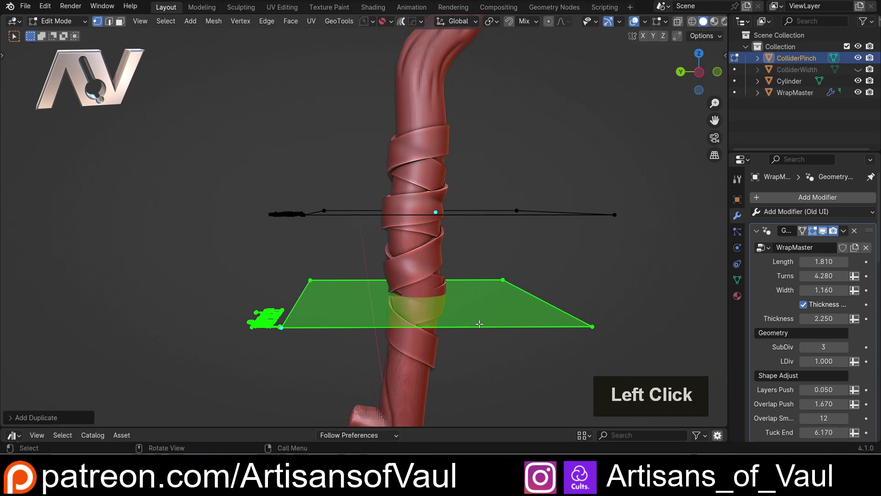
{"action": "middle_click_drag", "start_coordinate": [480, 324], "coordinate": [595, 204]}
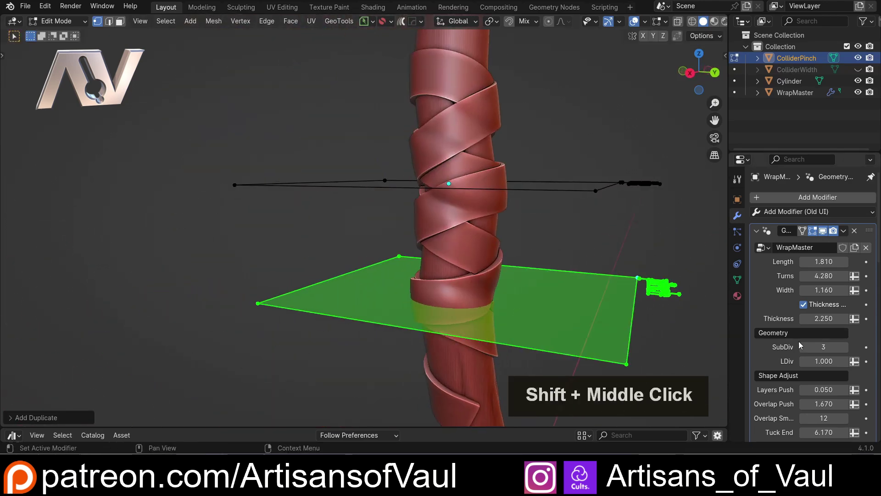
{"action": "scroll", "coordinate": [822, 356], "scroll_direction": "down", "scroll_amount": 10}
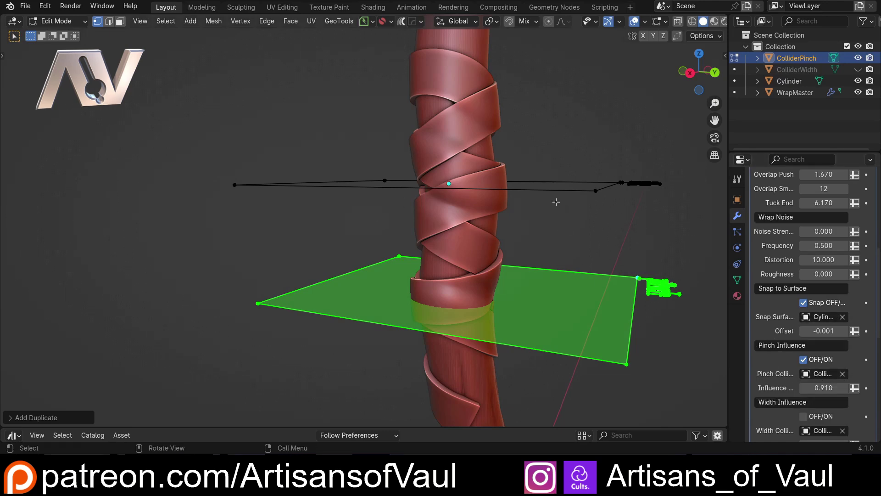
{"action": "key", "text": "Tab"}
{"action": "scroll", "coordinate": [536, 199], "scroll_direction": "down", "scroll_amount": 2}
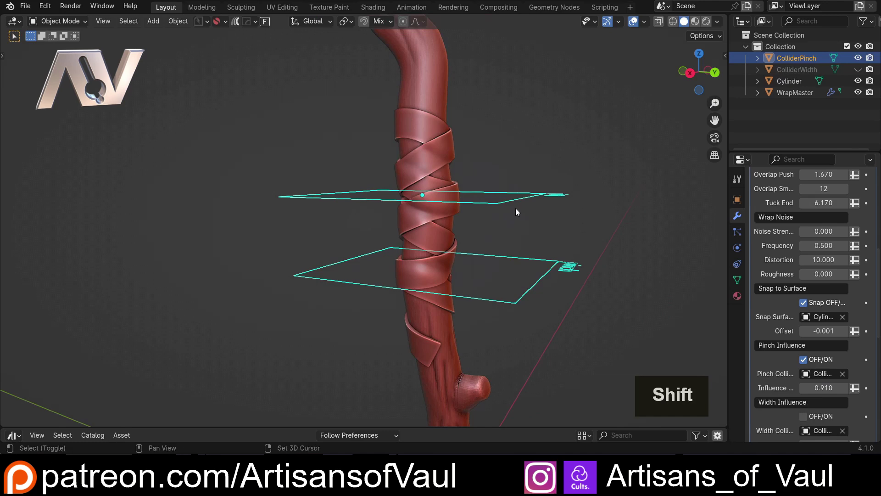
- Duplicate the pinch collider as a separate object slightly higher on the branch and delete that duplicate
{"action": "key", "text": "shift+d"}
{"action": "left_click", "coordinate": [516, 166]}
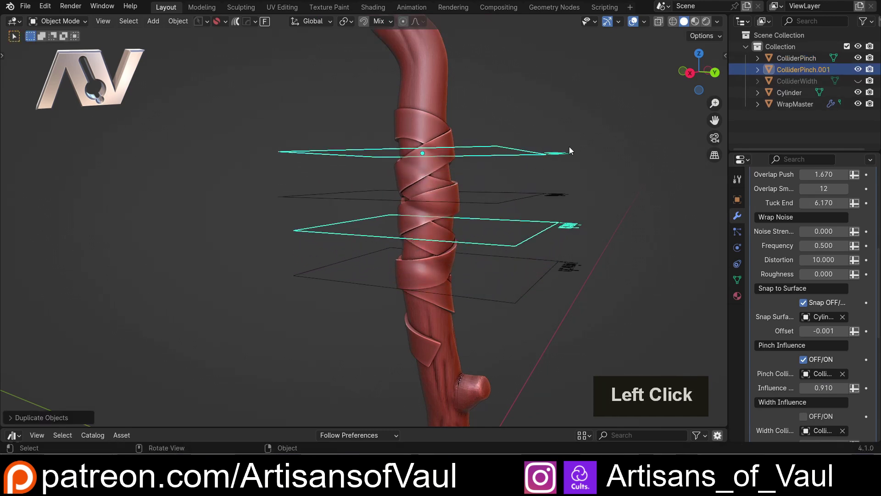
{"action": "key", "text": "Delete"}
- Switch the wrap's Pinch Influence off and delete the original ColliderPinch object
{"action": "left_click", "coordinate": [505, 208]}
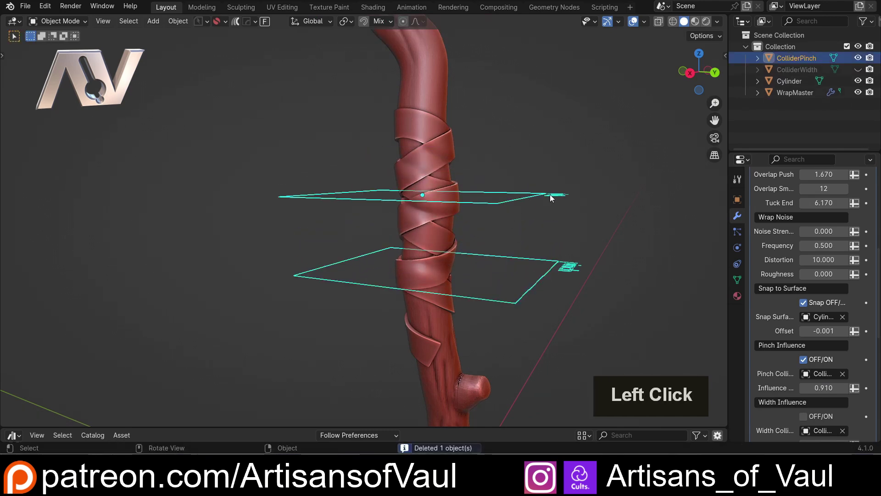
{"action": "left_click", "coordinate": [803, 359]}
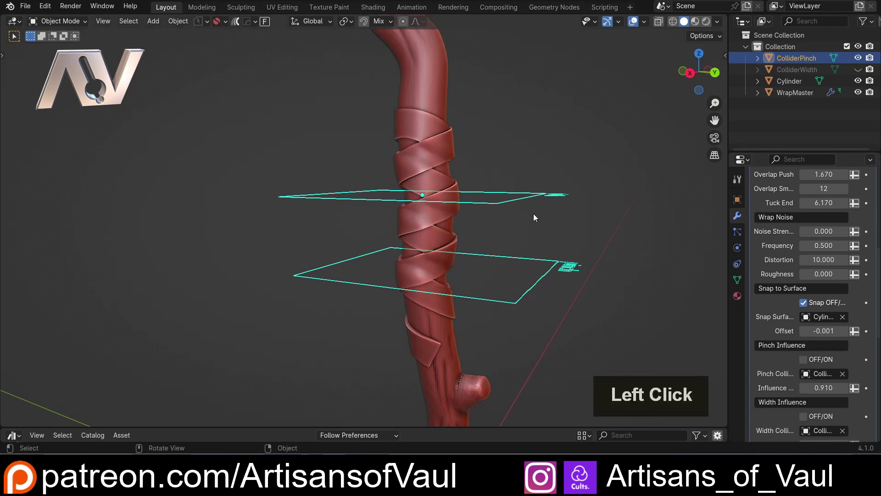
{"action": "key", "text": "Delete"}
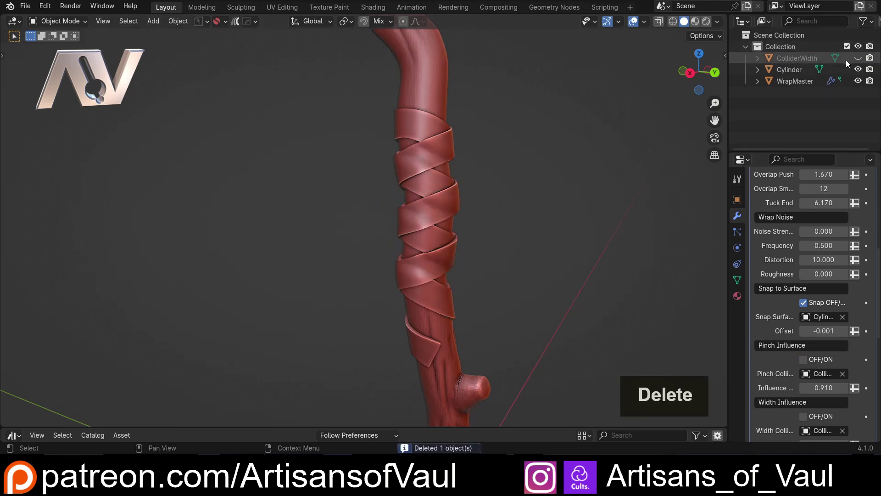
- Unhide the ColliderWidth object and move it about 7.3 up along Z to the middle of the wrap
{"action": "left_click", "coordinate": [858, 58]}
{"action": "left_click", "coordinate": [540, 326]}
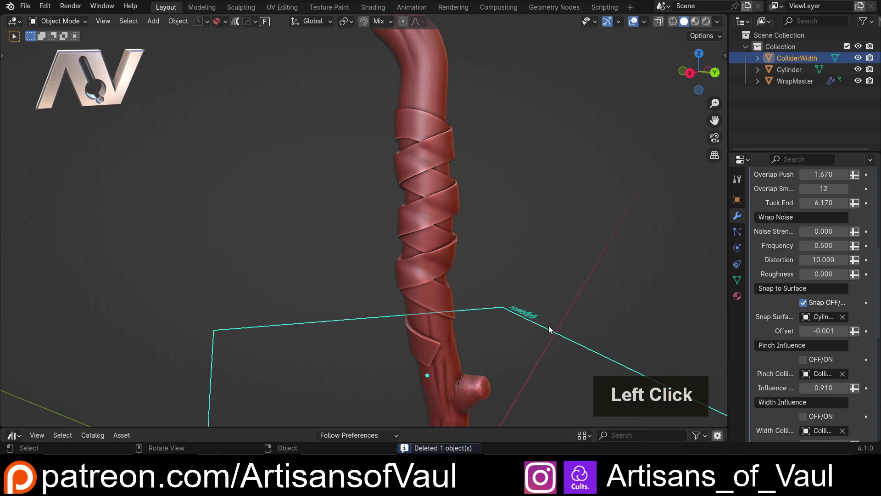
{"action": "key", "text": "g"}
{"action": "key", "text": "z"}
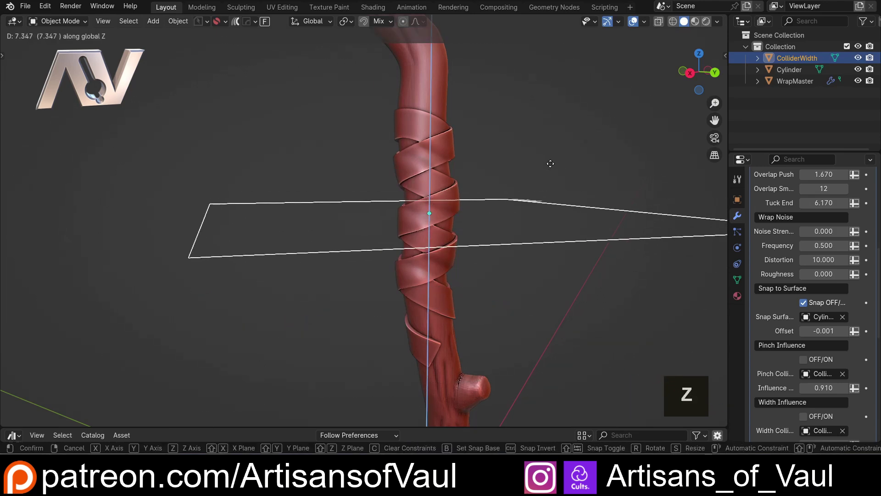
{"action": "left_click", "coordinate": [549, 165]}
- Switch the wrap's Width Influence on
{"action": "middle_click_drag", "start_coordinate": [485, 190], "coordinate": [215, 204]}
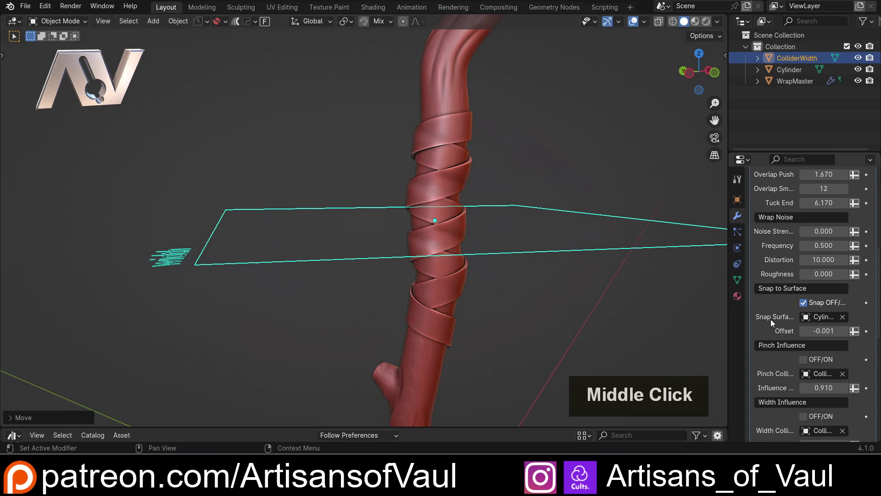
{"action": "scroll", "coordinate": [808, 357], "scroll_direction": "down", "scroll_amount": 2}
{"action": "left_click", "coordinate": [804, 369]}
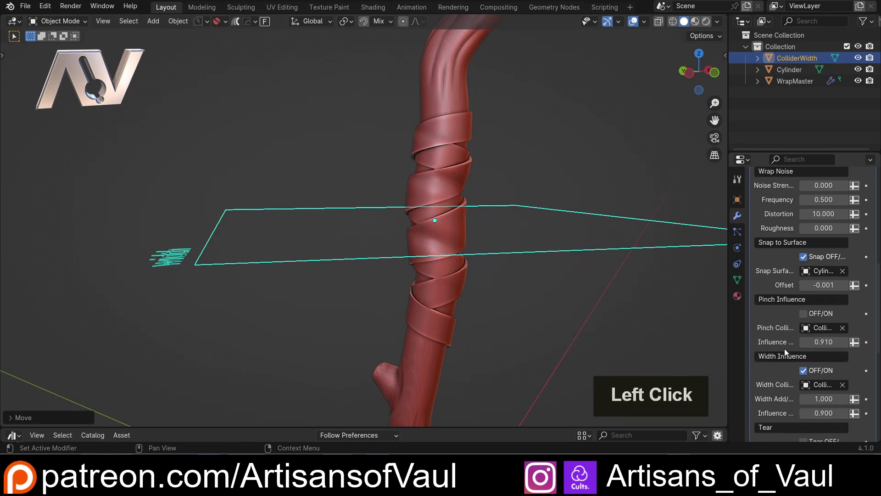
{"action": "scroll", "coordinate": [762, 338], "scroll_direction": "down", "scroll_amount": 1}
- Reposition the width collider along Z at the middle turns, then set Width Add/Subtract to 1.430 and Influence Distance to 0.870
{"action": "mouse_move", "coordinate": [408, 228]}
{"action": "middle_mouse_down"}
{"action": "mouse_move", "coordinate": [483, 227]}
{"action": "mouse_move", "coordinate": [403, 228]}
{"action": "middle_mouse_up"}
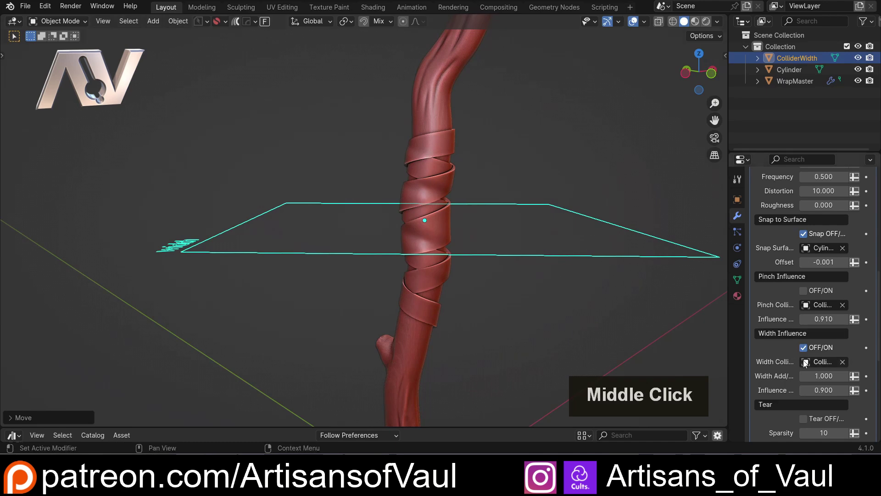
{"action": "key", "text": "g"}
{"action": "key", "text": "z"}
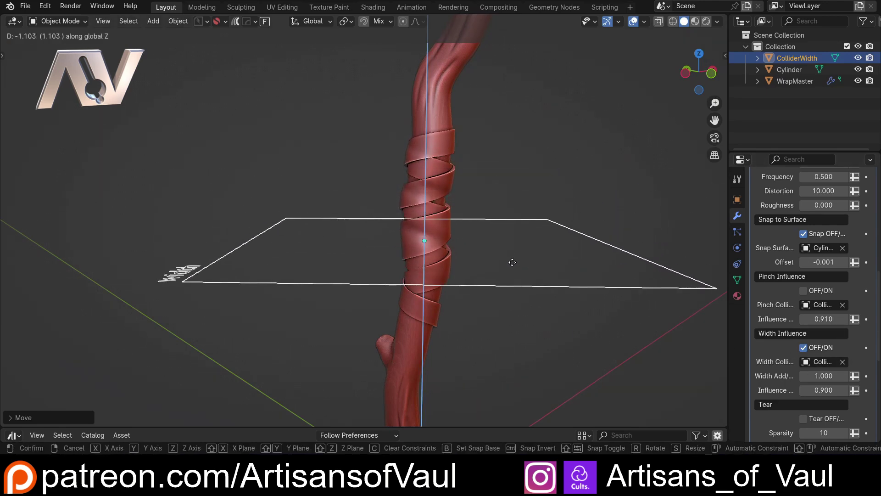
{"action": "left_click", "coordinate": [520, 231]}
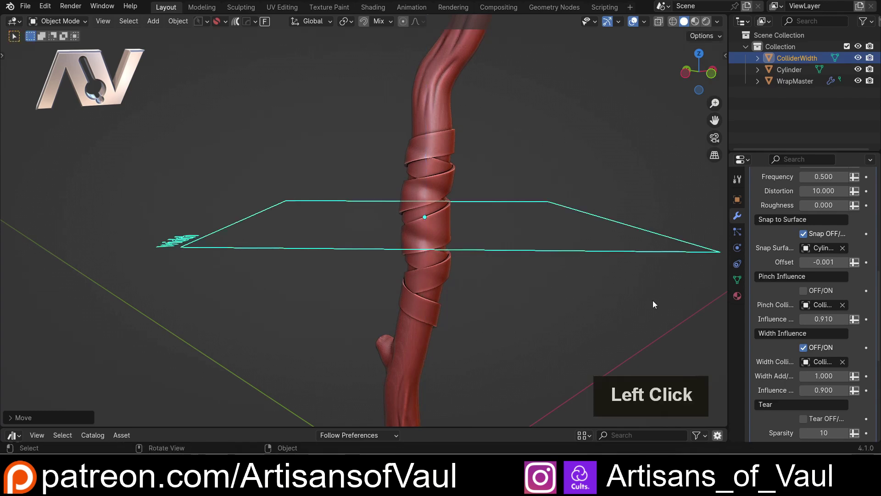
{"action": "left_click_drag", "start_coordinate": [824, 376], "coordinate": [812, 390]}
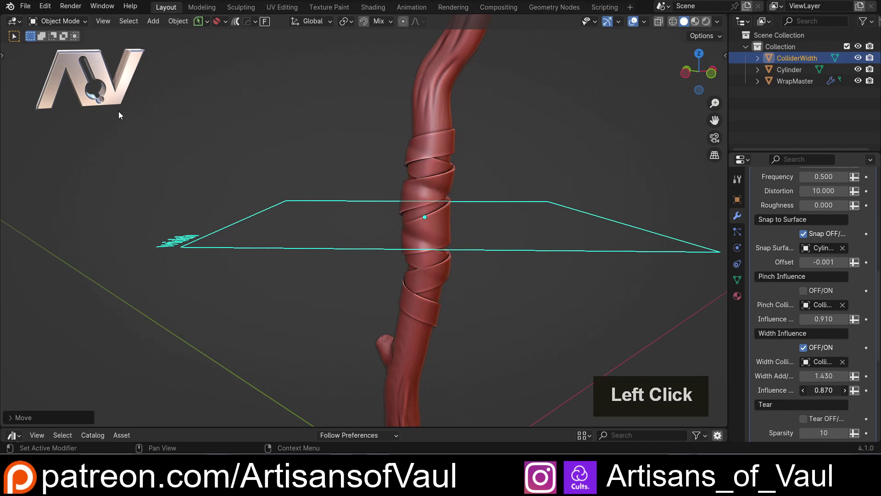
- Switch the wrap's Width Influence off and delete the ColliderWidth object
{"action": "left_click", "coordinate": [803, 348]}
{"action": "left_click", "coordinate": [540, 204]}
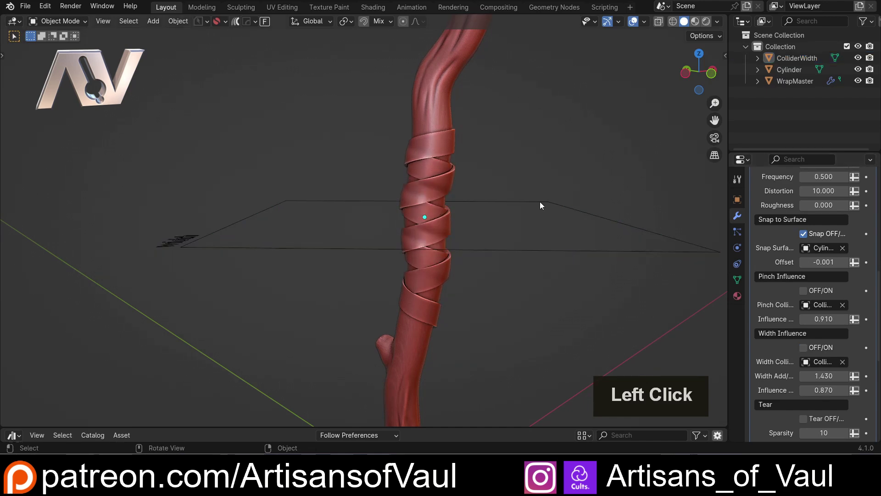
{"action": "left_click", "coordinate": [543, 202]}
{"action": "key", "text": "Delete"}
- Select the wrap and use Material Preview shading to examine its cloth material up close and from a distance
{"action": "middle_click_drag", "start_coordinate": [442, 196], "coordinate": [390, 211]}
{"action": "scroll", "coordinate": [388, 207], "scroll_direction": "up", "scroll_amount": 1}
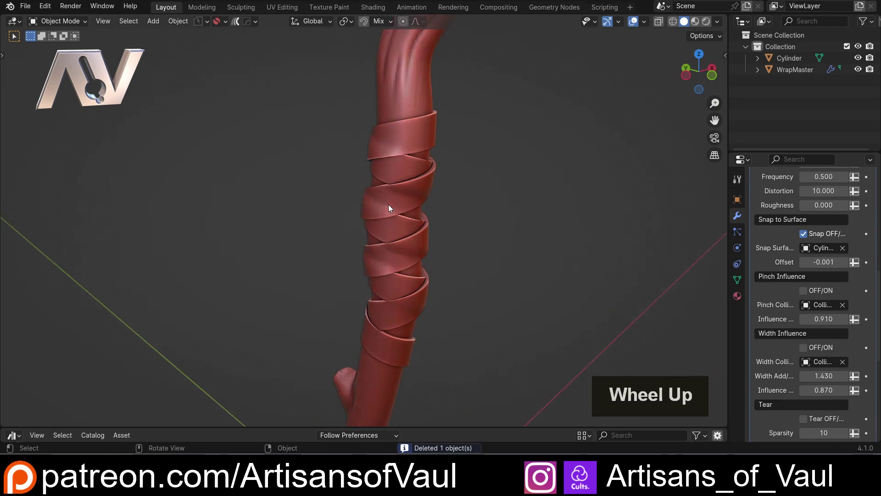
{"action": "scroll", "coordinate": [787, 324], "scroll_direction": "up", "scroll_amount": 2}
{"action": "left_click", "coordinate": [406, 146]}
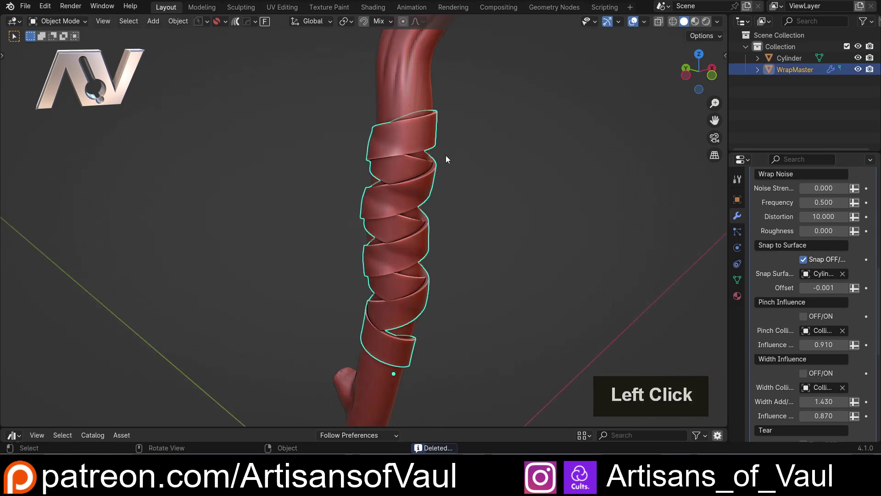
{"action": "middle_click_drag", "start_coordinate": [445, 155], "coordinate": [421, 185], "text": "shift"}
{"action": "scroll", "coordinate": [392, 189], "scroll_direction": "up", "scroll_amount": 2}
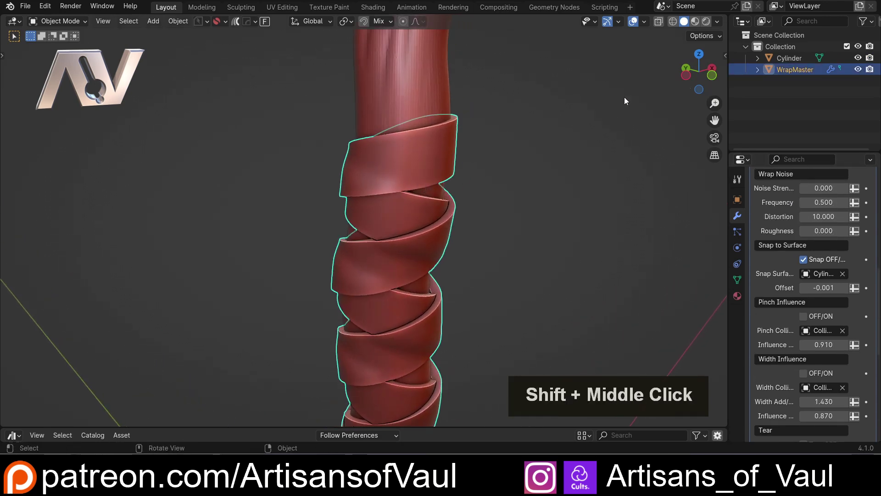
{"action": "left_click", "coordinate": [694, 21]}
{"action": "scroll", "coordinate": [477, 130], "scroll_direction": "up", "scroll_amount": 2}
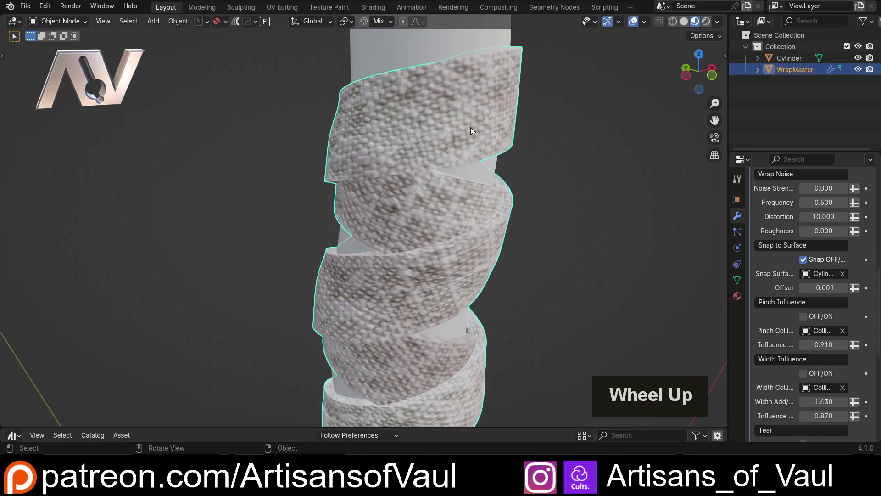
{"action": "middle_click_drag", "start_coordinate": [469, 127], "coordinate": [500, 140]}
{"action": "scroll", "coordinate": [500, 191], "scroll_direction": "down", "scroll_amount": 4}
{"action": "middle_click_drag", "start_coordinate": [500, 191], "coordinate": [459, 201]}
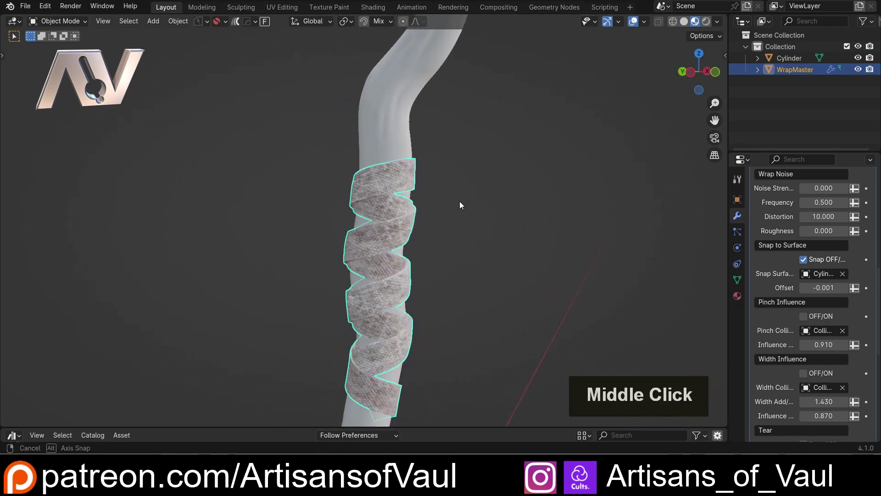
{"action": "scroll", "coordinate": [808, 327], "scroll_direction": "down", "scroll_amount": 7}
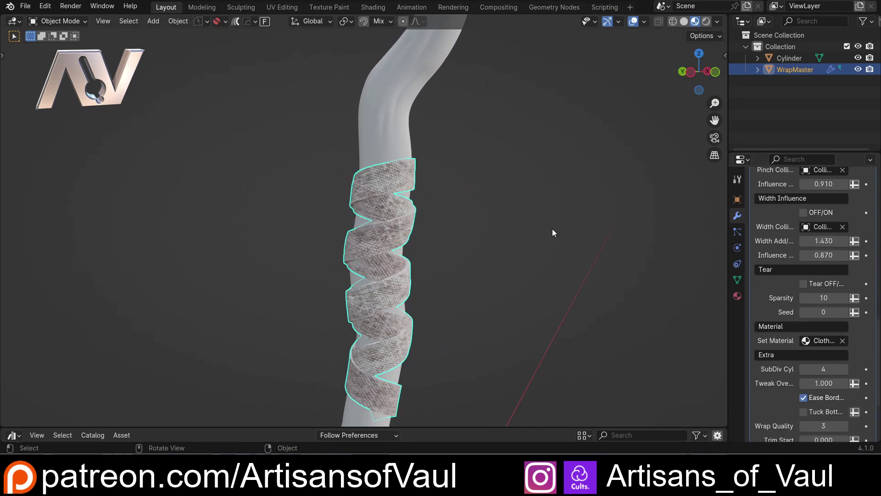
- Return the viewport to Solid shading and examine the wrap's overlapping turns around the branch
{"action": "left_click", "coordinate": [683, 21]}
{"action": "scroll", "coordinate": [388, 228], "scroll_direction": "up", "scroll_amount": 3}
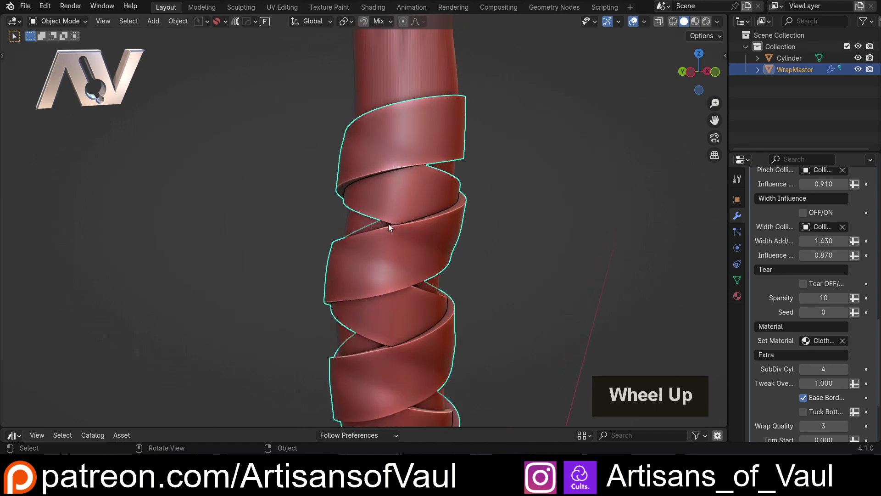
{"action": "middle_click_drag", "start_coordinate": [388, 226], "coordinate": [446, 238]}
{"action": "scroll", "coordinate": [438, 247], "scroll_direction": "down", "scroll_amount": 2}
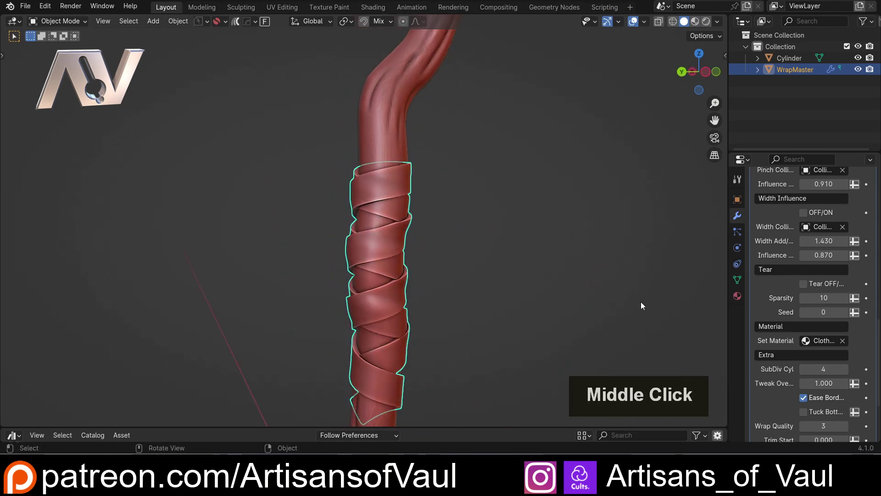
{"action": "middle_click_drag", "start_coordinate": [387, 184], "coordinate": [413, 207]}
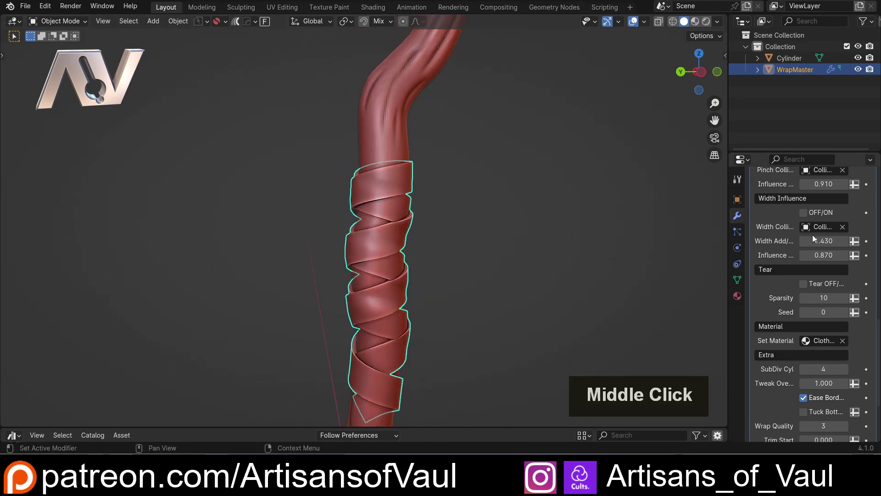
- Apply the WrapMaster geometry nodes modifier to the wrap
{"action": "scroll", "coordinate": [812, 235], "scroll_direction": "up", "scroll_amount": 10}
{"action": "scroll", "coordinate": [812, 233], "scroll_direction": "up", "scroll_amount": 10}
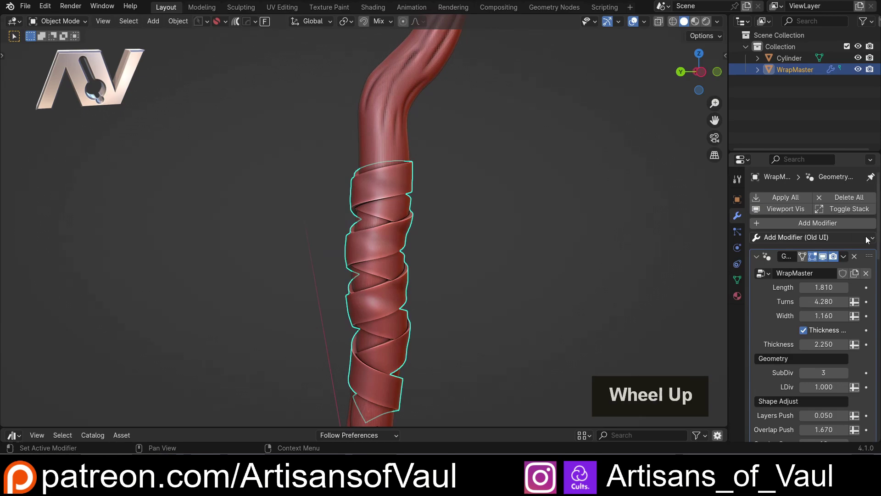
{"action": "left_click", "coordinate": [844, 256]}
{"action": "left_click", "coordinate": [792, 268]}
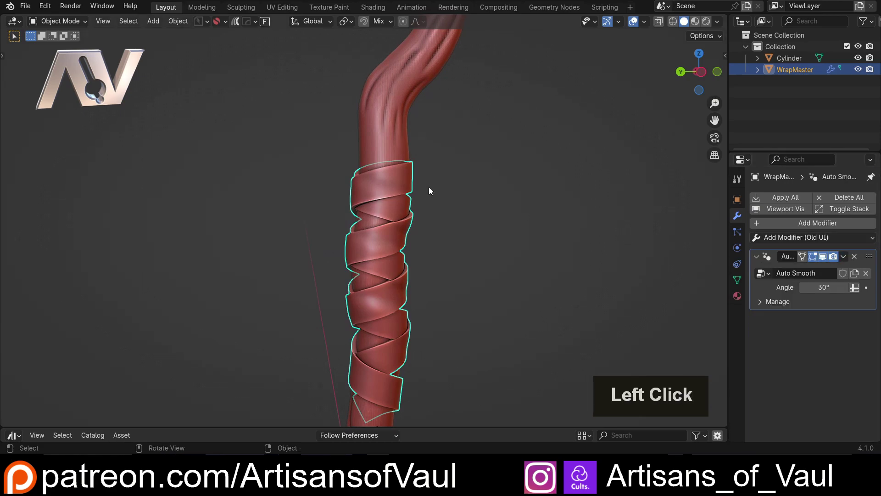
- Enter Edit Mode on the wrap and inspect its mesh topology from several angles, toggling wireframe shading on and off
{"action": "scroll", "coordinate": [430, 190], "scroll_direction": "up", "scroll_amount": 2}
{"action": "key", "text": "Tab"}
{"action": "scroll", "coordinate": [432, 224], "scroll_direction": "up", "scroll_amount": 4}
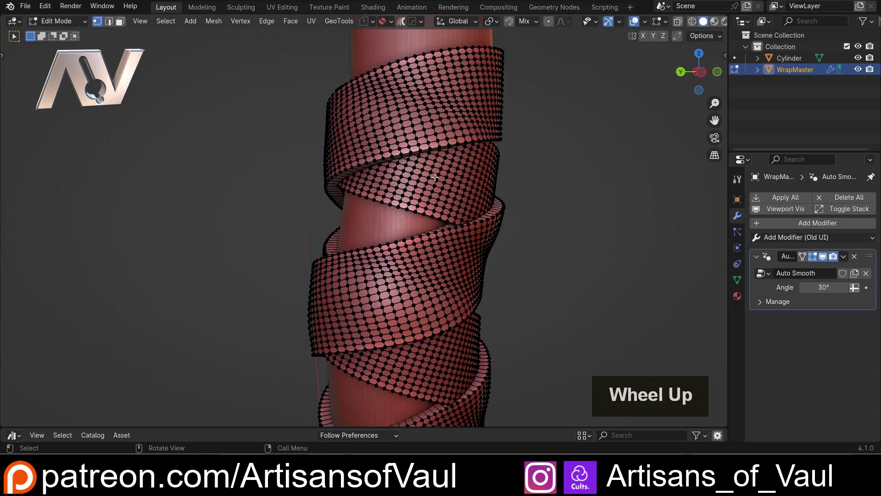
{"action": "mouse_move", "coordinate": [432, 224]}
{"action": "middle_mouse_down"}
{"action": "mouse_move", "coordinate": [497, 149]}
{"action": "mouse_move", "coordinate": [564, 159]}
{"action": "mouse_move", "coordinate": [434, 237]}
{"action": "mouse_move", "coordinate": [508, 218]}
{"action": "middle_mouse_up"}
{"action": "key", "text": "shift+z"}
{"action": "middle_click_drag", "start_coordinate": [452, 245], "coordinate": [484, 258]}
{"action": "key", "text": "shift+z"}
{"action": "scroll", "coordinate": [495, 202], "scroll_direction": "down", "scroll_amount": 4}
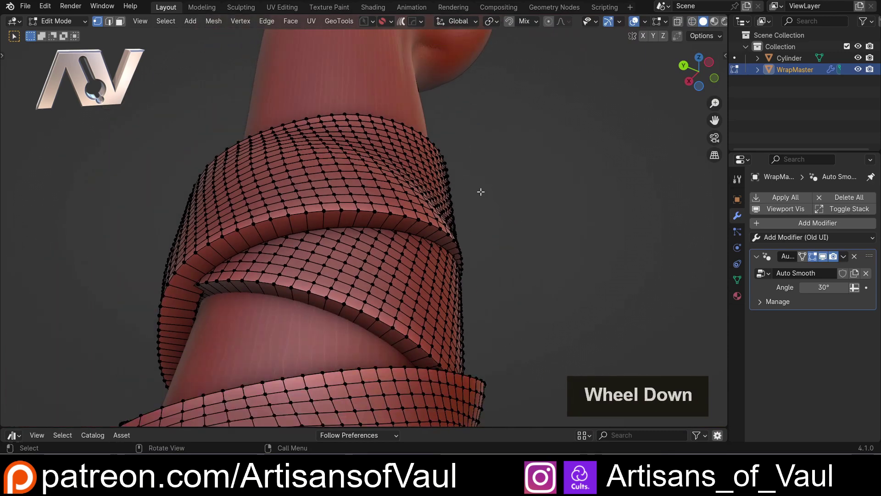
{"action": "middle_click_drag", "start_coordinate": [481, 191], "coordinate": [474, 248]}
- Undo the Edit Mode switch and the modifier application on the wrap
{"action": "key", "text": "ctrl+z"}
{"action": "key", "text": "ctrl+z"}
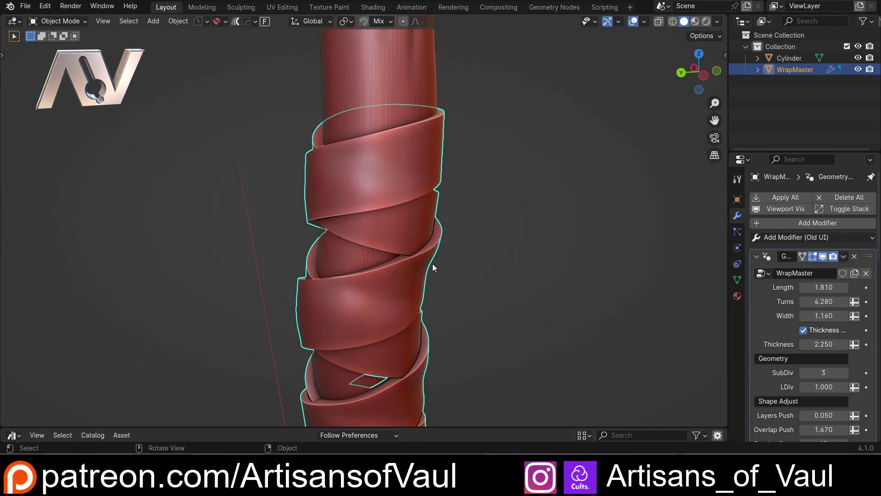
{"action": "scroll", "coordinate": [355, 242], "scroll_direction": "down", "scroll_amount": 3}
{"action": "middle_click_drag", "start_coordinate": [354, 242], "coordinate": [321, 430]}
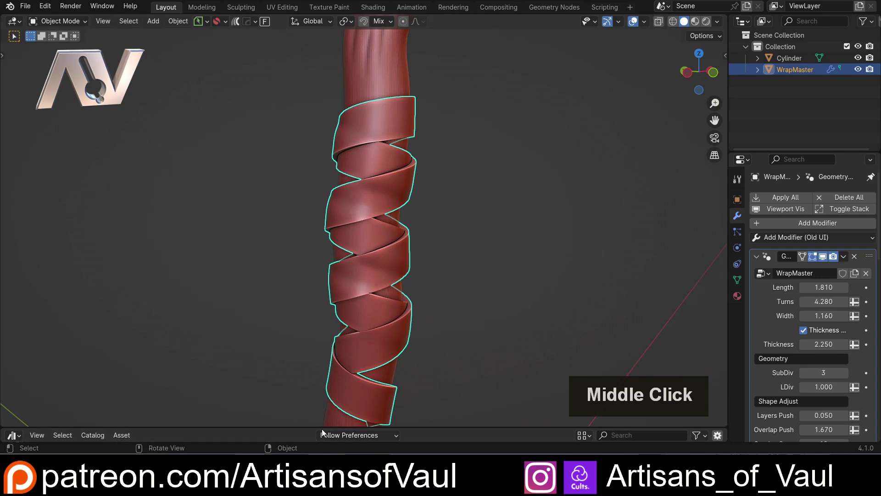
- Enlarge the Asset Browser area and change it to the Geometry Node Editor
{"action": "left_click_drag", "start_coordinate": [321, 429], "coordinate": [287, 127]}
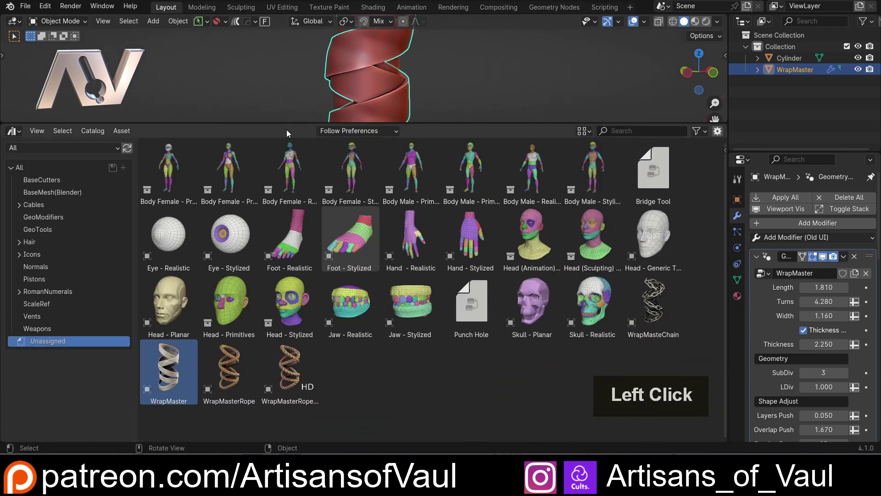
{"action": "left_click", "coordinate": [11, 130]}
{"action": "left_click", "coordinate": [42, 225]}
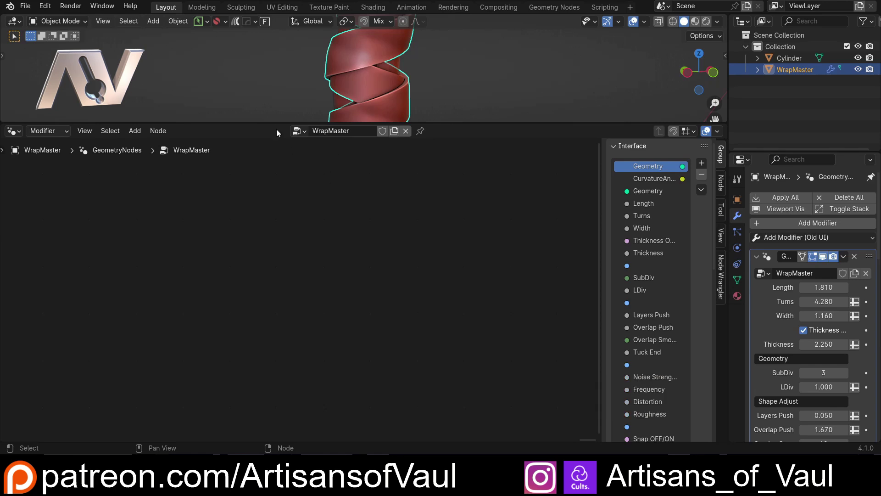
{"action": "left_click_drag", "start_coordinate": [276, 124], "coordinate": [271, 147]}
- Frame all nodes of the WrapMaster node tree and examine the Group Input connections into the WrapMasterMain group
{"action": "middle_click_drag", "start_coordinate": [212, 306], "coordinate": [309, 293], "text": "shift"}
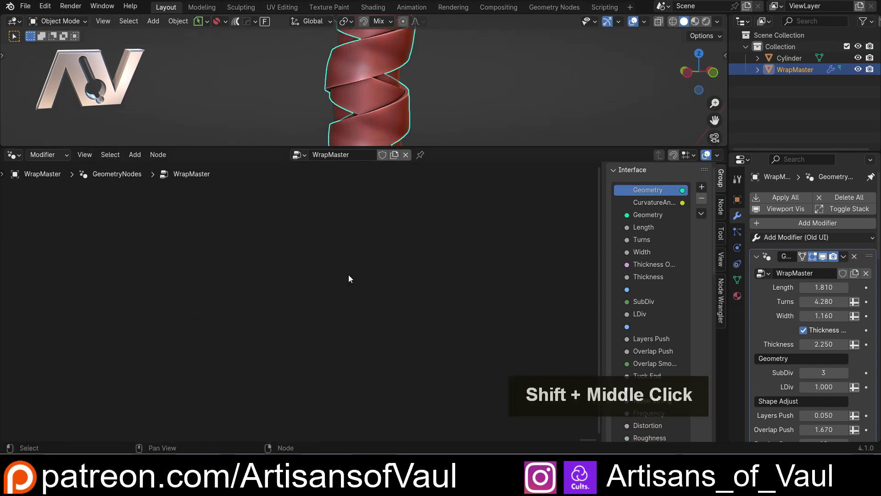
{"action": "key", "text": "a"}
{"action": "key", "text": "KP_Decimal"}
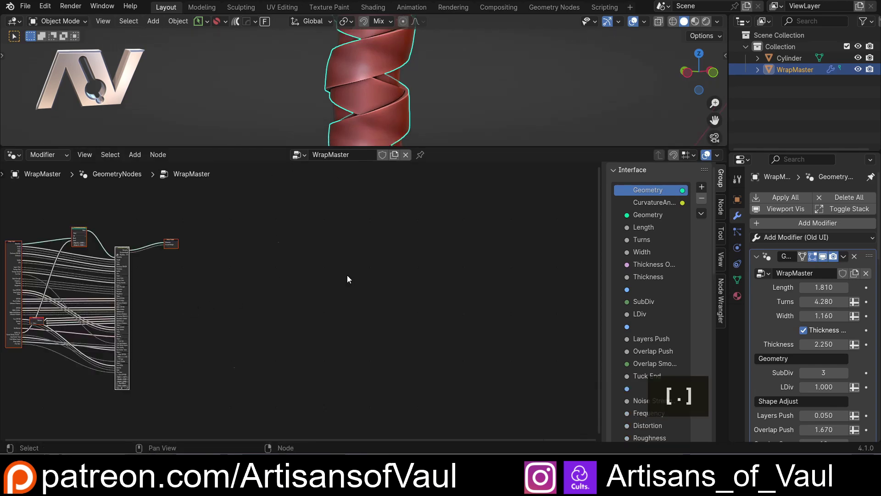
{"action": "scroll", "coordinate": [347, 274], "scroll_direction": "up", "scroll_amount": 2}
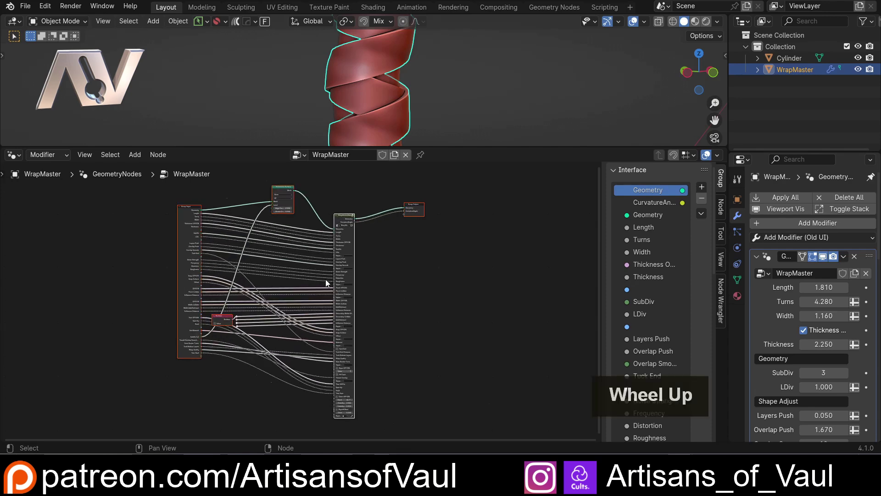
{"action": "middle_click_drag", "start_coordinate": [326, 279], "coordinate": [316, 293], "text": "shift"}
{"action": "scroll", "coordinate": [284, 329], "scroll_direction": "up", "scroll_amount": 5}
{"action": "scroll", "coordinate": [261, 307], "scroll_direction": "down", "scroll_amount": 2}
{"action": "middle_click_drag", "start_coordinate": [261, 307], "coordinate": [353, 244], "text": "shift"}
{"action": "middle_click_drag", "start_coordinate": [283, 247], "coordinate": [337, 265], "text": "shift"}
{"action": "scroll", "coordinate": [262, 234], "scroll_direction": "up", "scroll_amount": 2}
{"action": "scroll", "coordinate": [329, 278], "scroll_direction": "down", "scroll_amount": 2}
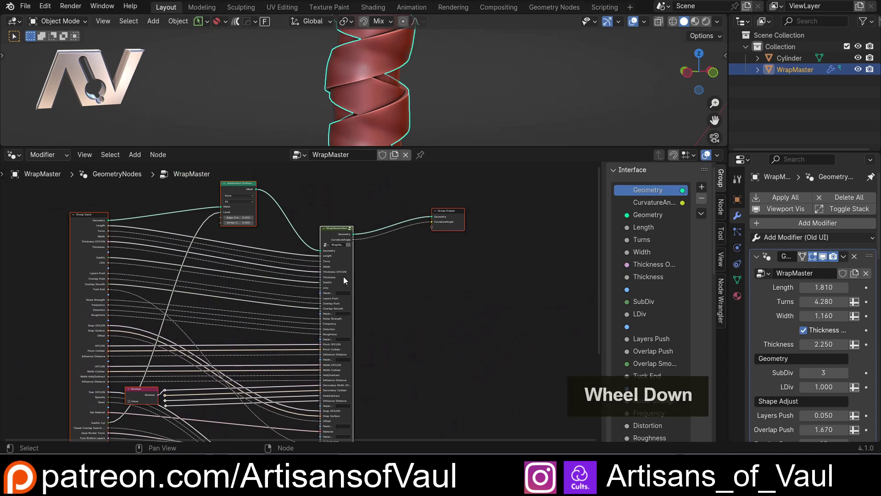
{"action": "scroll", "coordinate": [345, 278], "scroll_direction": "up", "scroll_amount": 2}
{"action": "scroll", "coordinate": [347, 275], "scroll_direction": "down", "scroll_amount": 2}
- Open the WrapMasterMain node group and look over its internal node network
{"action": "left_click", "coordinate": [375, 301]}
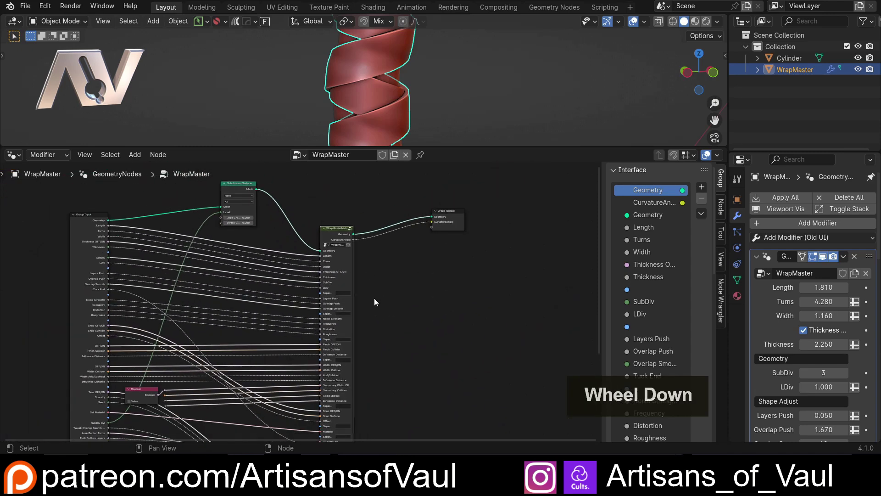
{"action": "key", "text": "Tab"}
{"action": "scroll", "coordinate": [374, 302], "scroll_direction": "down", "scroll_amount": 2}
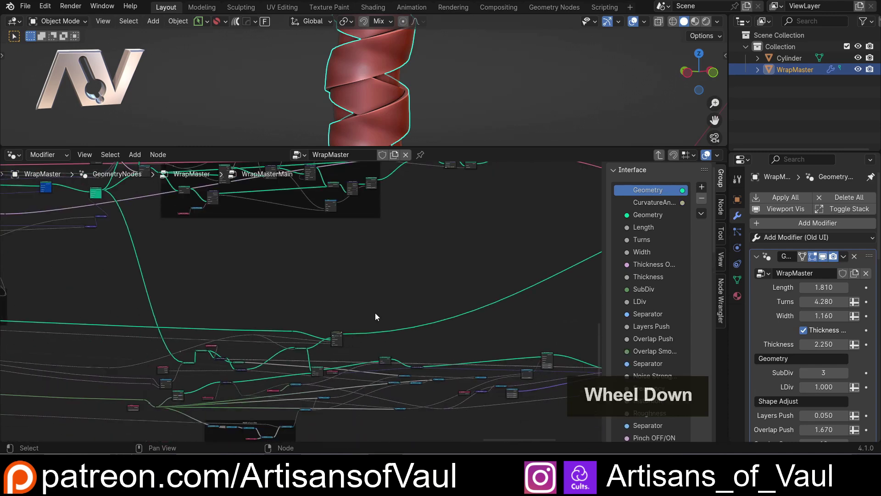
{"action": "scroll", "coordinate": [376, 312], "scroll_direction": "down", "scroll_amount": 4}
{"action": "middle_click_drag", "start_coordinate": [375, 312], "coordinate": [329, 234]}
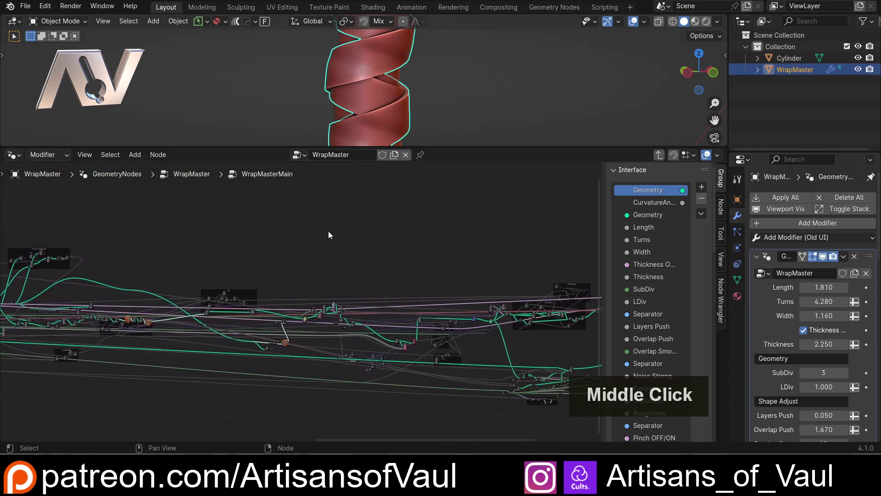
- Leave the WrapMasterMain group and examine the group node between the Subdivision Surface and Group Output nodes
{"action": "key", "text": "Tab"}
{"action": "scroll", "coordinate": [319, 332], "scroll_direction": "up", "scroll_amount": 6}
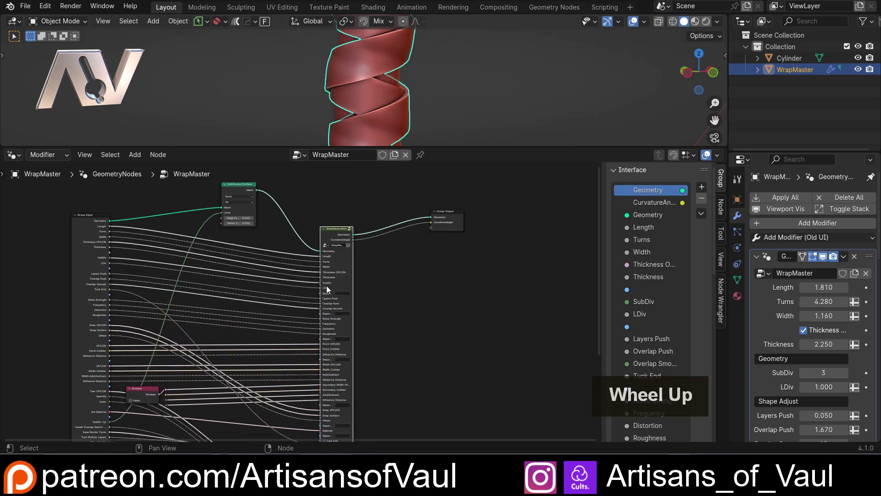
{"action": "scroll", "coordinate": [328, 268], "scroll_direction": "up", "scroll_amount": 1}
{"action": "middle_click_drag", "start_coordinate": [329, 269], "coordinate": [324, 349], "text": "shift"}
{"action": "scroll", "coordinate": [252, 318], "scroll_direction": "up", "scroll_amount": 2}
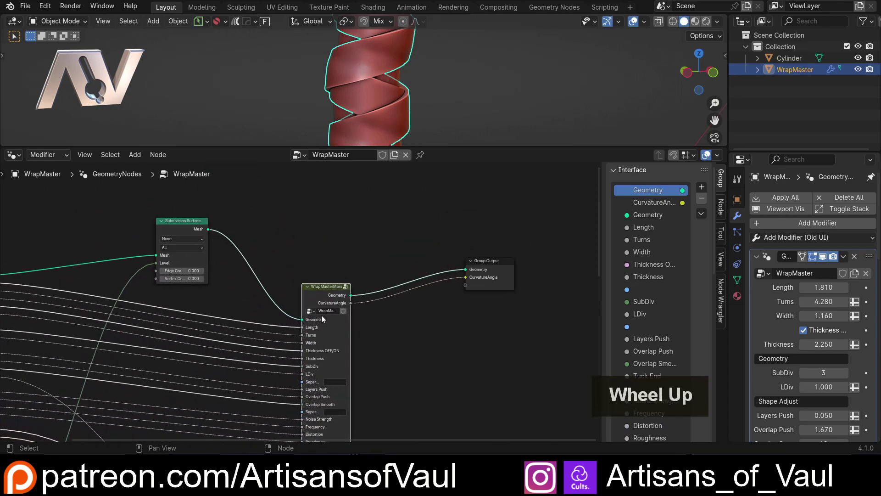
- Move the Group Output node farther away from WrapMasterMain and resize the node editor so the wrap and both nodes are in view
{"action": "left_click_drag", "start_coordinate": [480, 262], "coordinate": [531, 251]}
{"action": "scroll", "coordinate": [398, 272], "scroll_direction": "up", "scroll_amount": 1}
{"action": "scroll", "coordinate": [399, 272], "scroll_direction": "up", "scroll_amount": 1}
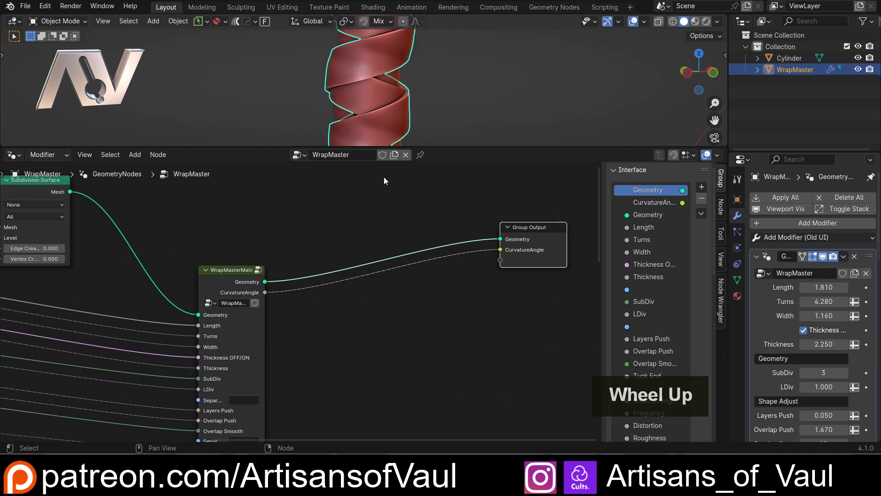
{"action": "left_click_drag", "start_coordinate": [401, 147], "coordinate": [388, 345]}
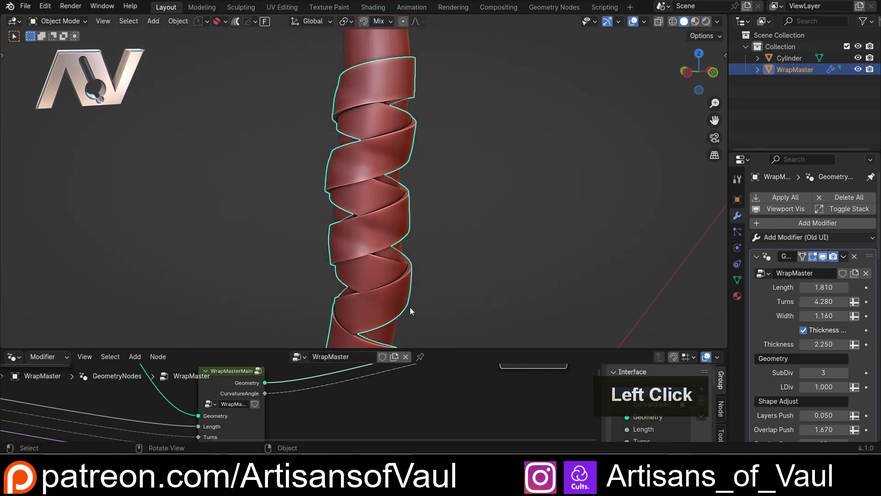
{"action": "left_click_drag", "start_coordinate": [449, 350], "coordinate": [451, 221]}
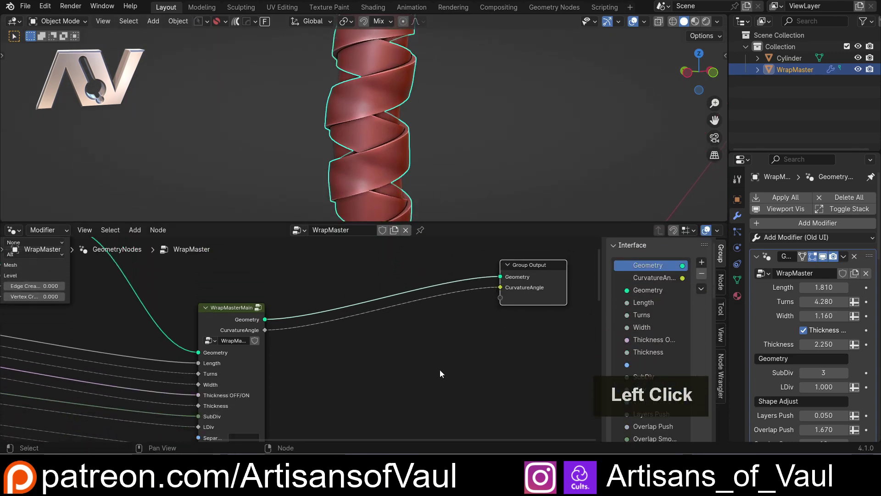
- Add a Mesh Boolean node in the space between the WrapMasterMain and Group Output nodes
{"action": "key", "text": "shift+a"}
{"action": "mouse_move", "coordinate": [433, 348]}
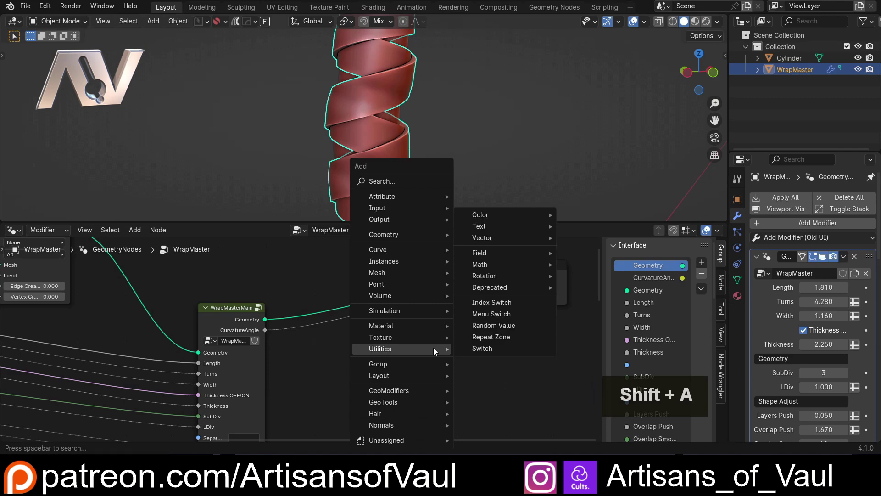
{"action": "type", "text": "bool"}
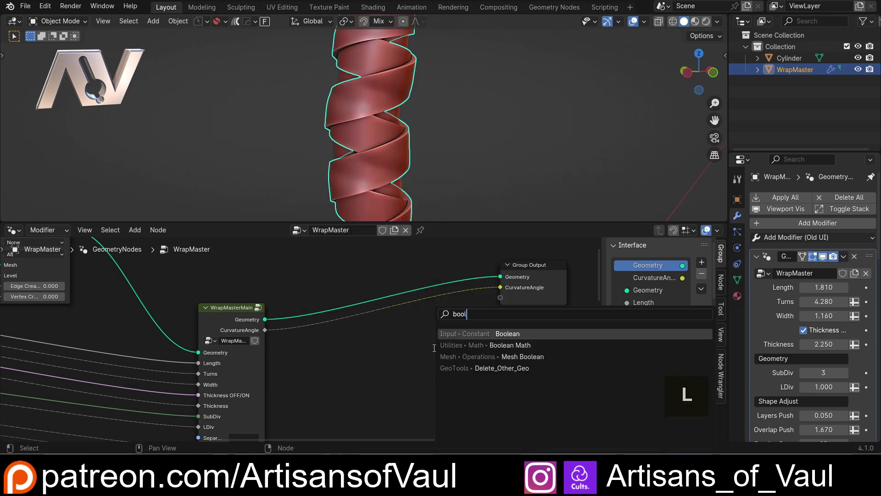
{"action": "left_click", "coordinate": [435, 357]}
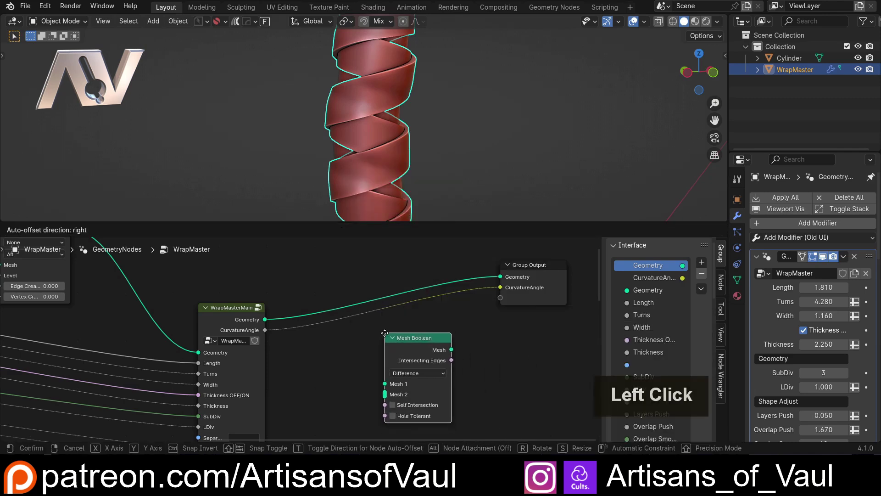
{"action": "left_click", "coordinate": [406, 383]}
- Set the Mesh Boolean to Intersect and insert it into the Geometry link between WrapMasterMain and Group Output
{"action": "left_click", "coordinate": [418, 372]}
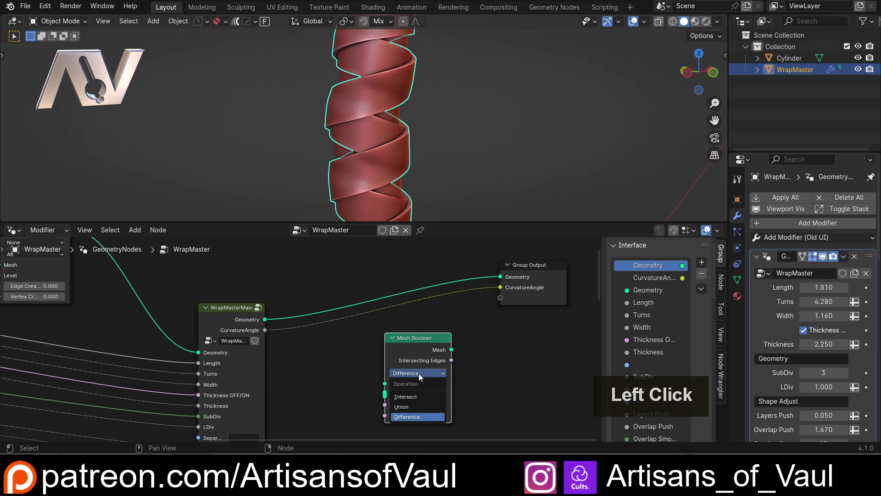
{"action": "left_click", "coordinate": [410, 397]}
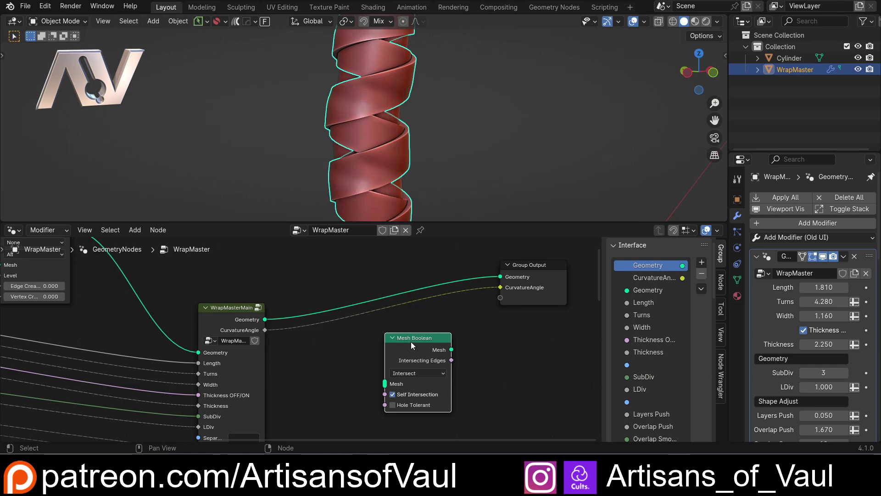
{"action": "left_click_drag", "start_coordinate": [411, 342], "coordinate": [386, 261]}
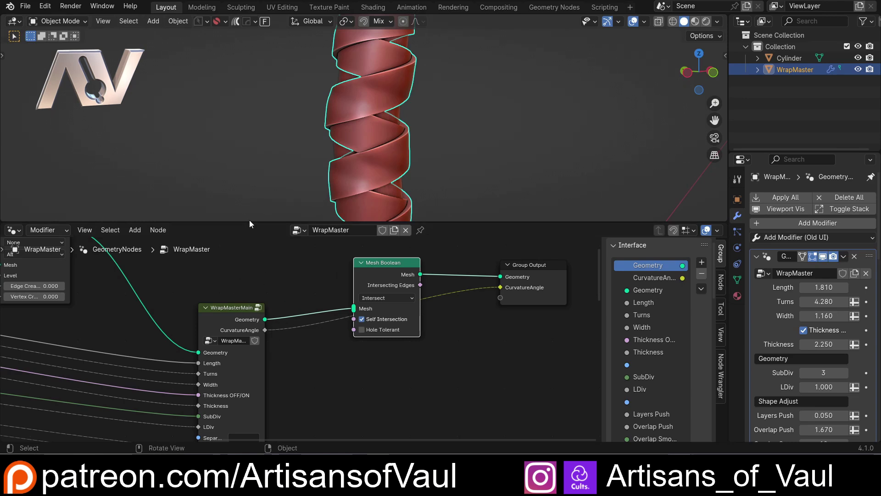
- Enlarge the 3D viewport and apply the WrapMaster geometry nodes modifier to the wrap
{"action": "left_click_drag", "start_coordinate": [251, 222], "coordinate": [251, 429]}
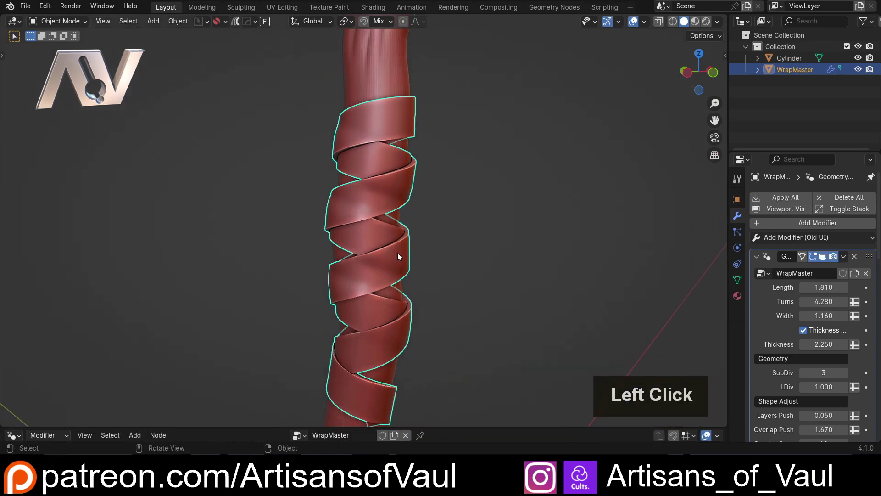
{"action": "scroll", "coordinate": [384, 247], "scroll_direction": "up", "scroll_amount": 2}
{"action": "left_click", "coordinate": [843, 256]}
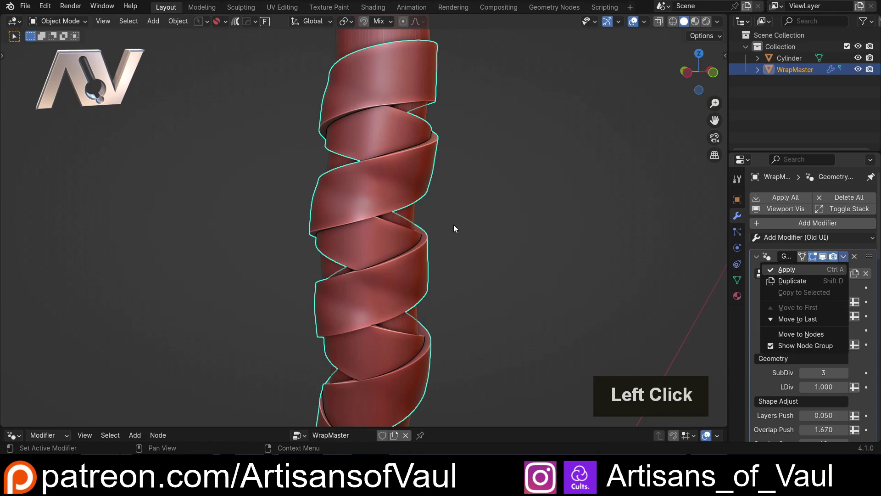
- Examine the applied wrap's topology in vertex edit mode, return to Object Mode and view the wrap from farther away
{"action": "middle_click_drag", "start_coordinate": [406, 210], "coordinate": [370, 256]}
{"action": "key", "text": "Tab"}
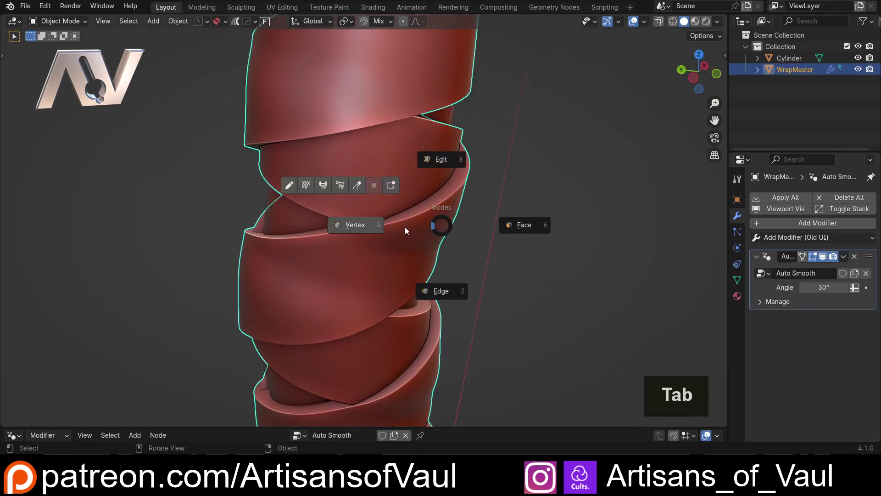
{"action": "left_click", "coordinate": [405, 227]}
{"action": "middle_click_drag", "start_coordinate": [405, 227], "coordinate": [441, 174], "text": "shift"}
{"action": "scroll", "coordinate": [404, 232], "scroll_direction": "up", "scroll_amount": 3}
{"action": "scroll", "coordinate": [302, 253], "scroll_direction": "down", "scroll_amount": 4}
{"action": "key", "text": "Tab"}
{"action": "left_click", "coordinate": [442, 133]}
{"action": "scroll", "coordinate": [442, 133], "scroll_direction": "down", "scroll_amount": 4}
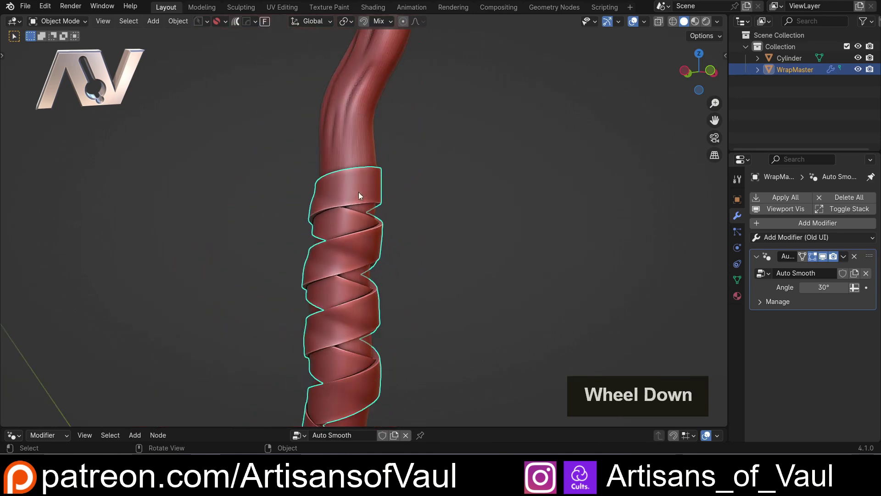
- Open the 3D-Print analysis tools and run all mesh checks on the applied wrap
{"action": "middle_click_drag", "start_coordinate": [359, 195], "coordinate": [617, 178]}
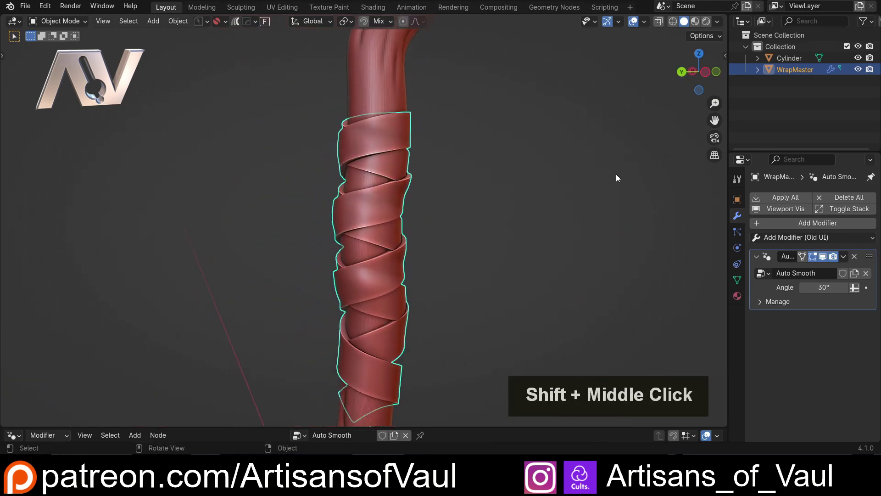
{"action": "key", "text": "n"}
{"action": "left_click", "coordinate": [721, 164]}
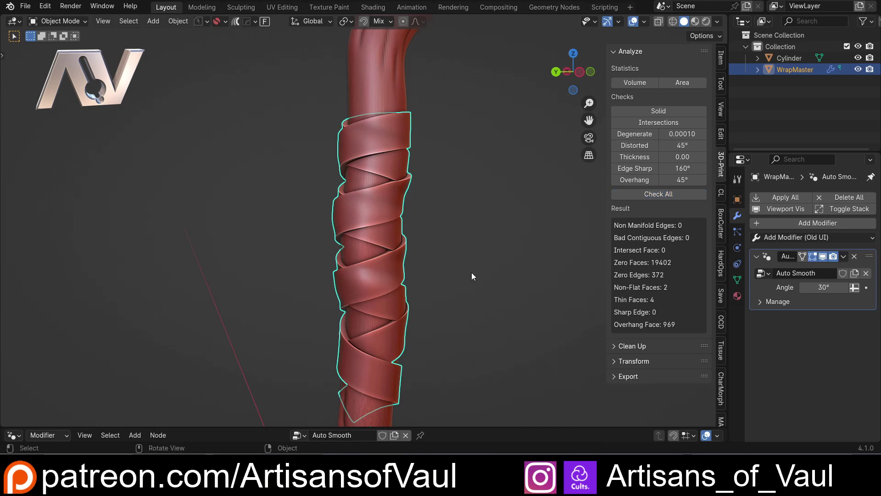
- Inspect the applied wrap's overlapping layers and its upper end around the branch
{"action": "scroll", "coordinate": [425, 264], "scroll_direction": "up", "scroll_amount": 2}
{"action": "middle_click_drag", "start_coordinate": [412, 183], "coordinate": [684, 231], "text": "shift"}
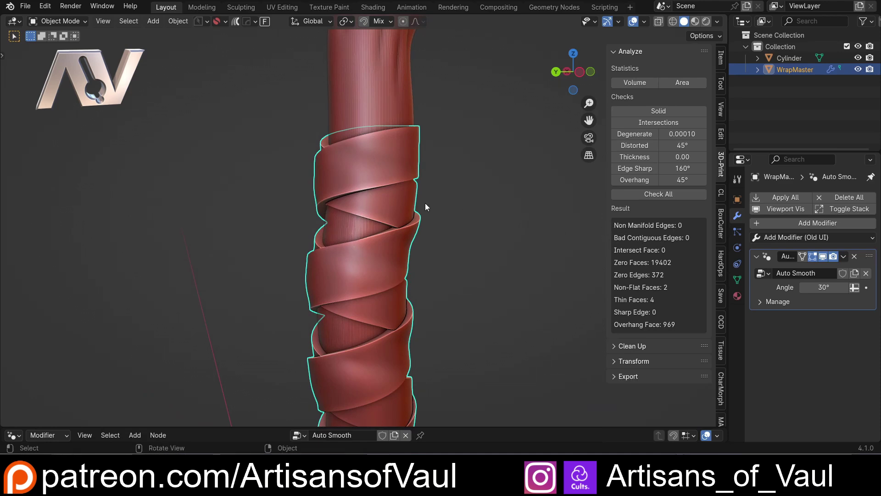
{"action": "scroll", "coordinate": [440, 201], "scroll_direction": "down", "scroll_amount": 3}
{"action": "middle_click_drag", "start_coordinate": [464, 198], "coordinate": [462, 299], "text": "shift"}
{"action": "scroll", "coordinate": [388, 299], "scroll_direction": "up", "scroll_amount": 4}
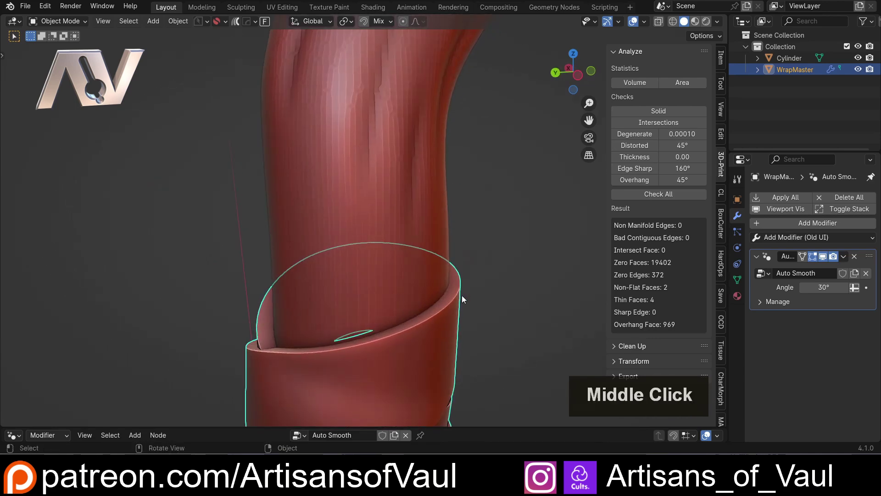
{"action": "scroll", "coordinate": [461, 298], "scroll_direction": "down", "scroll_amount": 5}
{"action": "scroll", "coordinate": [422, 268], "scroll_direction": "up", "scroll_amount": 2}
{"action": "left_click", "coordinate": [433, 227]}
{"action": "middle_click_drag", "start_coordinate": [433, 227], "coordinate": [413, 242]}
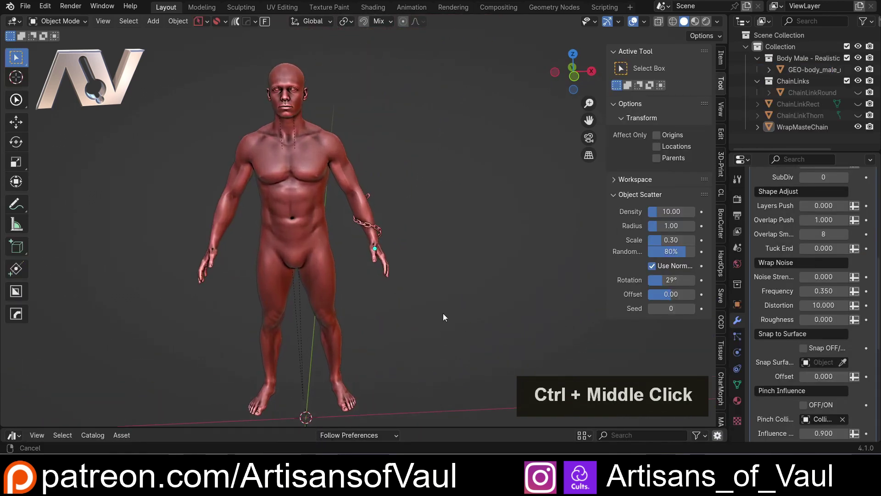
- Select the chain on the forearm, choose the male body as its Snap Surface and enable snapping
{"action": "middle_click_drag", "start_coordinate": [443, 316], "coordinate": [438, 218], "text": "ctrl"}
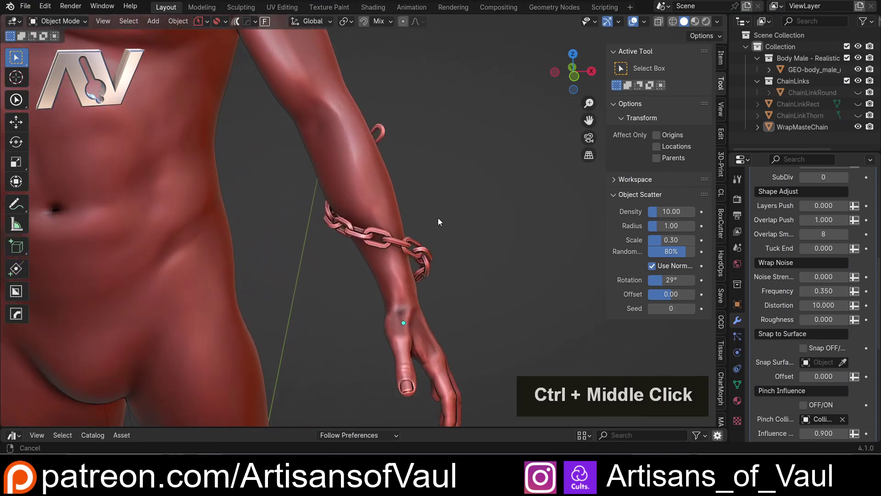
{"action": "left_click", "coordinate": [422, 244]}
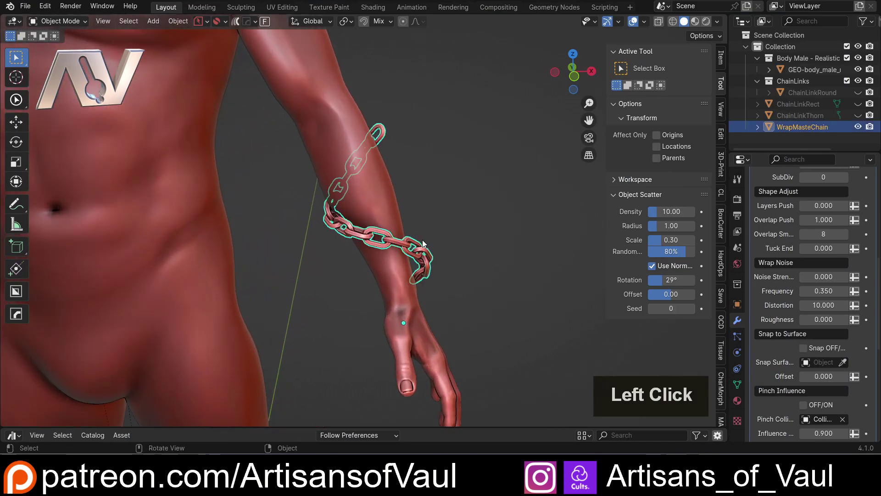
{"action": "left_click", "coordinate": [842, 362]}
{"action": "left_click", "coordinate": [367, 183]}
{"action": "left_click", "coordinate": [803, 348]}
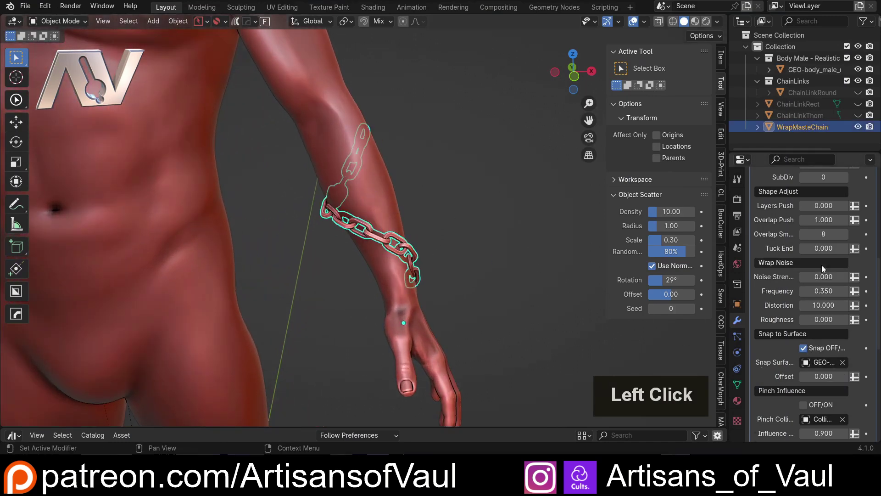
- Set the chain's Length to 1.890 and Turns to 2.610, deselect it and view the wrapped arm on the full body
{"action": "scroll", "coordinate": [822, 269], "scroll_direction": "up", "scroll_amount": 10}
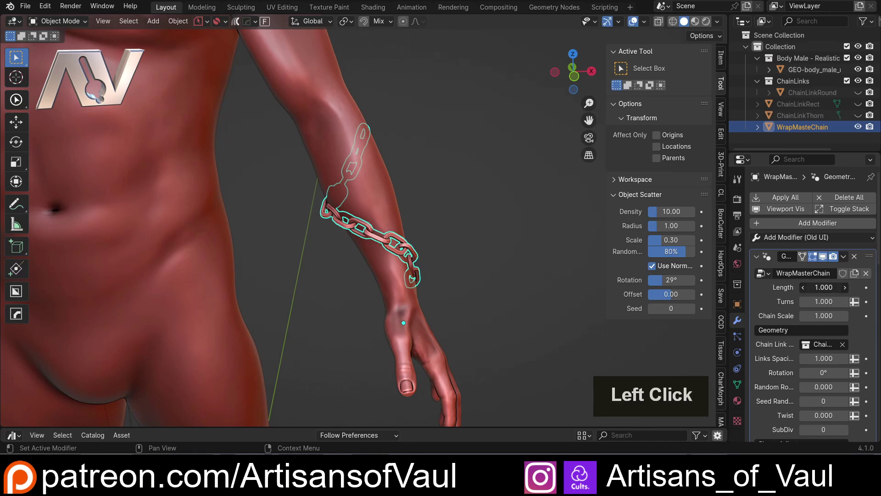
{"action": "left_click_drag", "start_coordinate": [823, 287], "coordinate": [871, 302]}
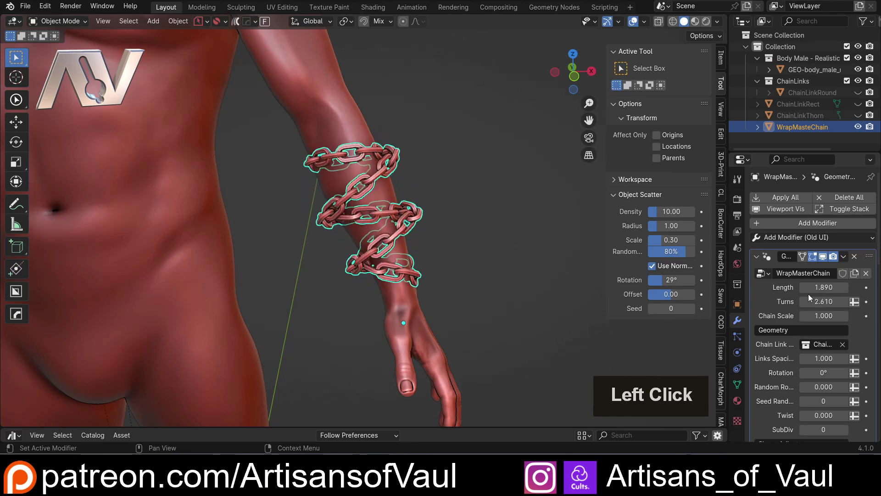
{"action": "left_click", "coordinate": [530, 269]}
{"action": "middle_click_drag", "start_coordinate": [531, 268], "coordinate": [458, 261]}
{"action": "scroll", "coordinate": [504, 255], "scroll_direction": "down", "scroll_amount": 4}
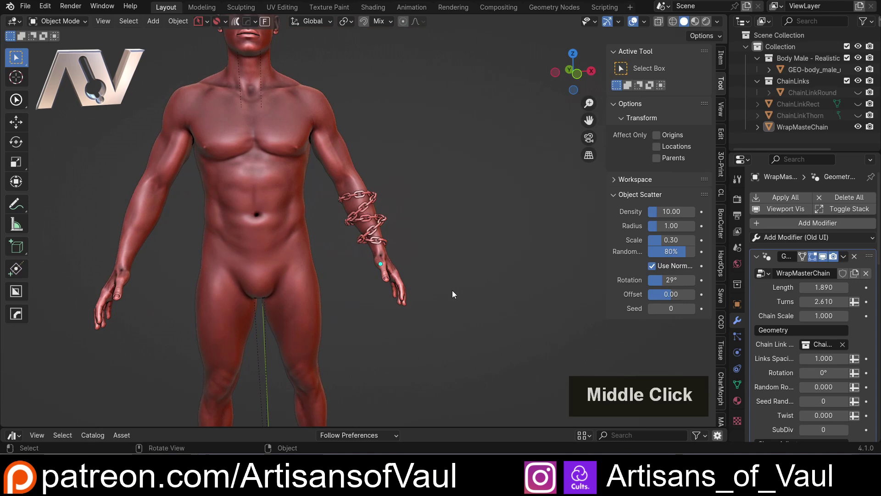